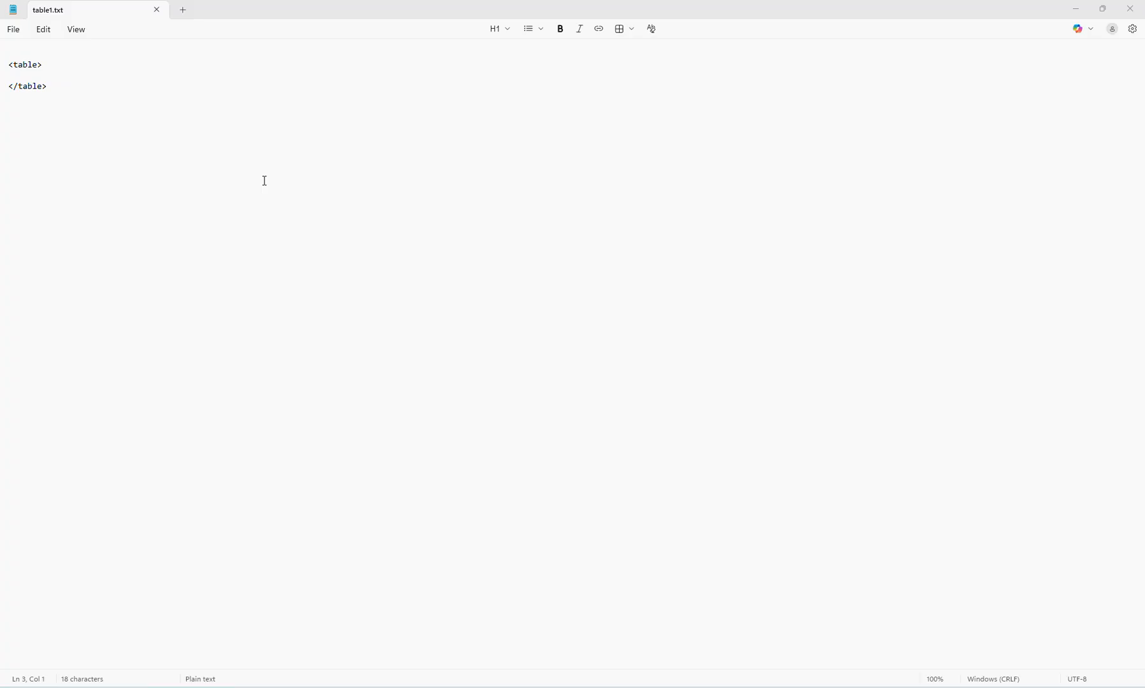
- Add a header row inside the table tags reading "<tr> <td> FY <td> val"
left_click(183, 77)
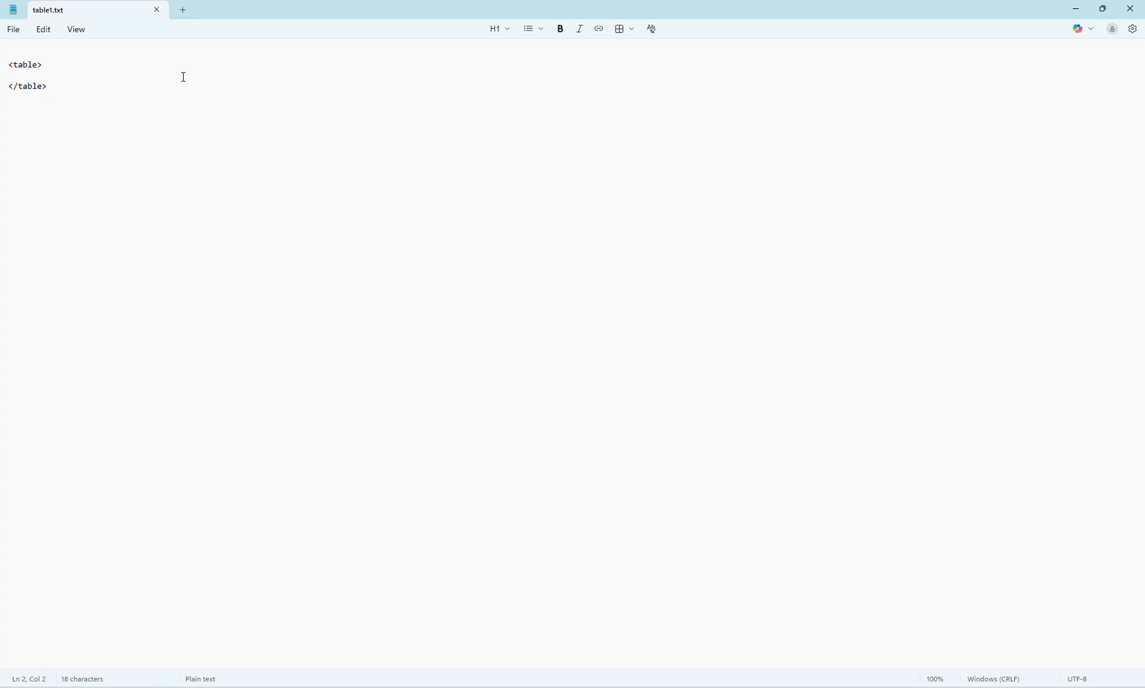
key("shift+Right")
key("Right")
key("Down")
key("Return")
key("Return")
type("<tr> <>td")
key("Right")
type("F")
type("Y")
type(" <>")
type("td")
key("Right")
type("val")
key("Return")
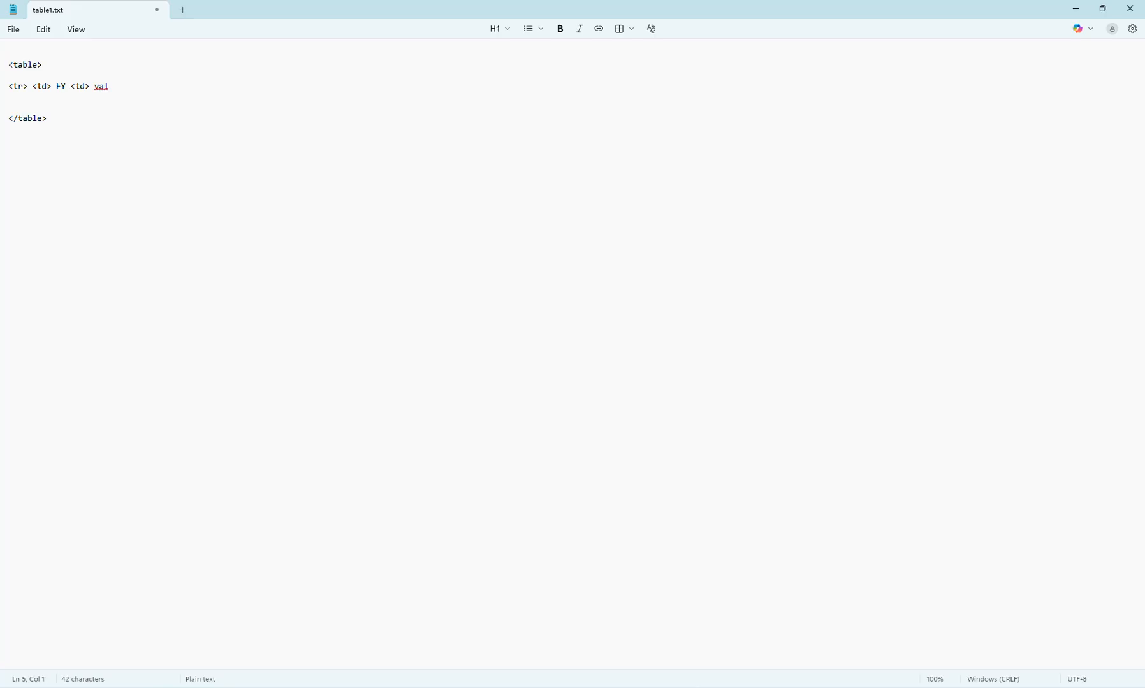
- Add a data row below the header reading "<tr> <td> FY23 <td> 123"
key("Return")
type("<td")
key("BackSpace")
type("r> <td> FY23 <td> 123")
key("Return")
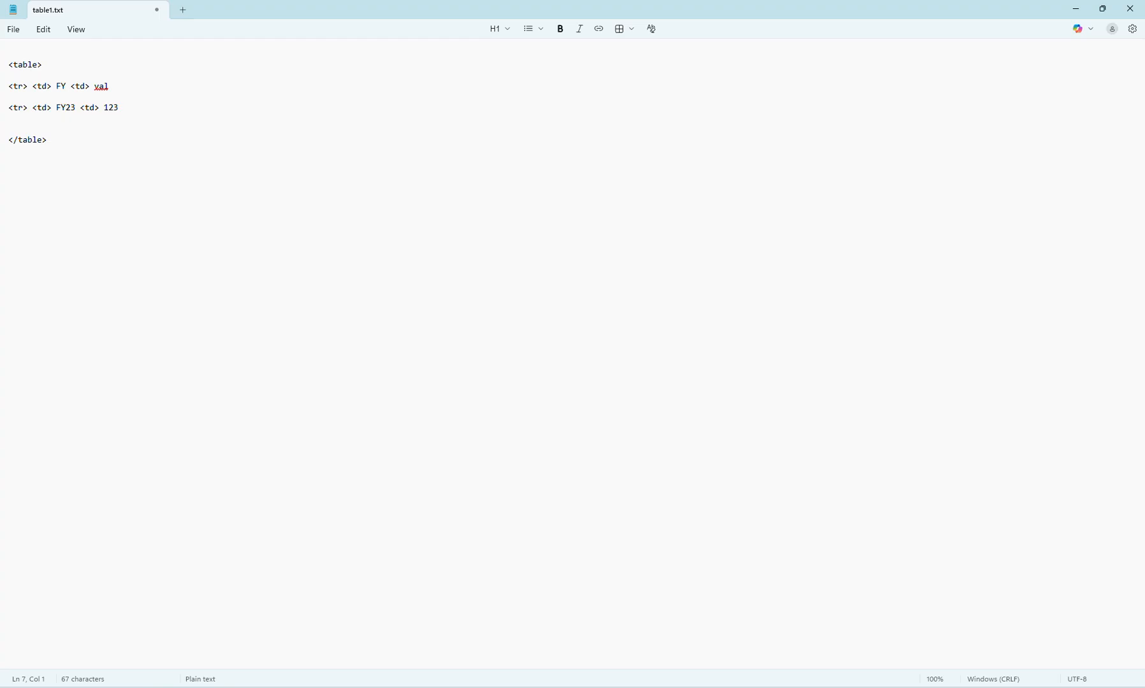
- Duplicate the FY23 row so that the table has three identical data rows
key("shift+Up")
key("ctrl+c")
key("ctrl+v")
key("ctrl+v")
key("ctrl+v")
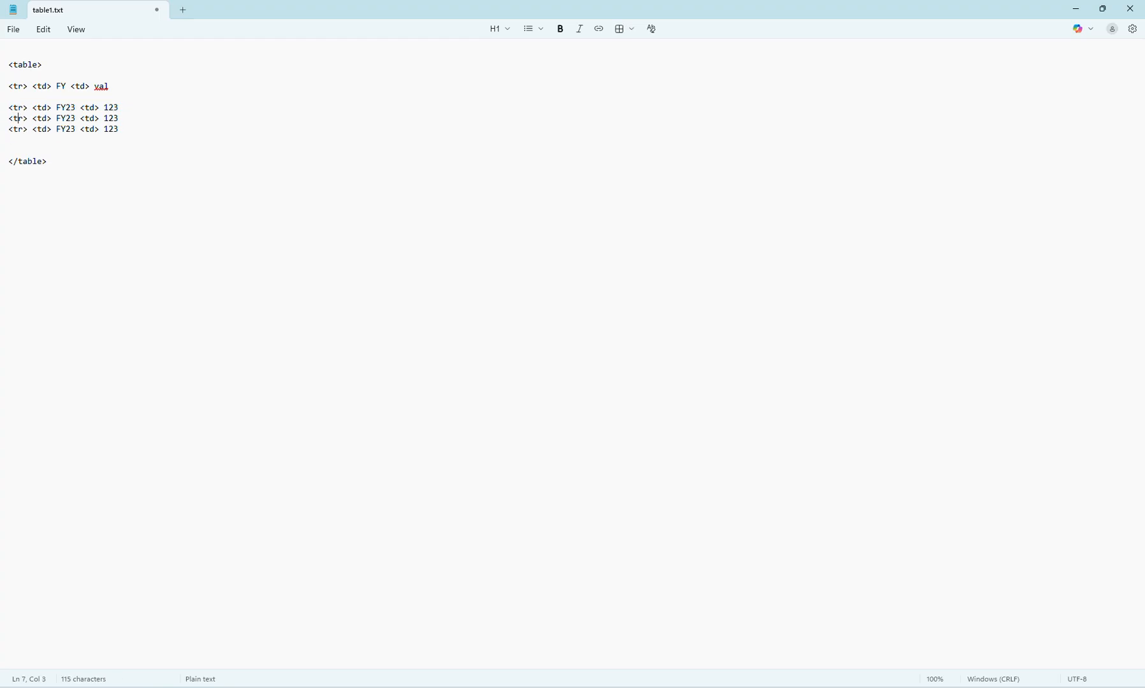
- Change the year labels in the second and third data rows to FY24 and FY25
key("BackSpace")
type("4")
key("Down")
key("BackSpace")
type("5")
- Set the value of the FY24 row to 234 and of the FY25 row to 456
left_click(84, 119)
key("End")
key("BackSpace")
key("BackSpace")
key("BackSpace")
type("234")
key("Down")
key("BackSpace")
key("BackSpace")
key("BackSpace")
type("456")
- Remove the extra blank lines below the last data row and between the header and FY23 rows
key("Down")
key("Delete")
key("Up")
key("Up")
key("Up")
key("Delete")
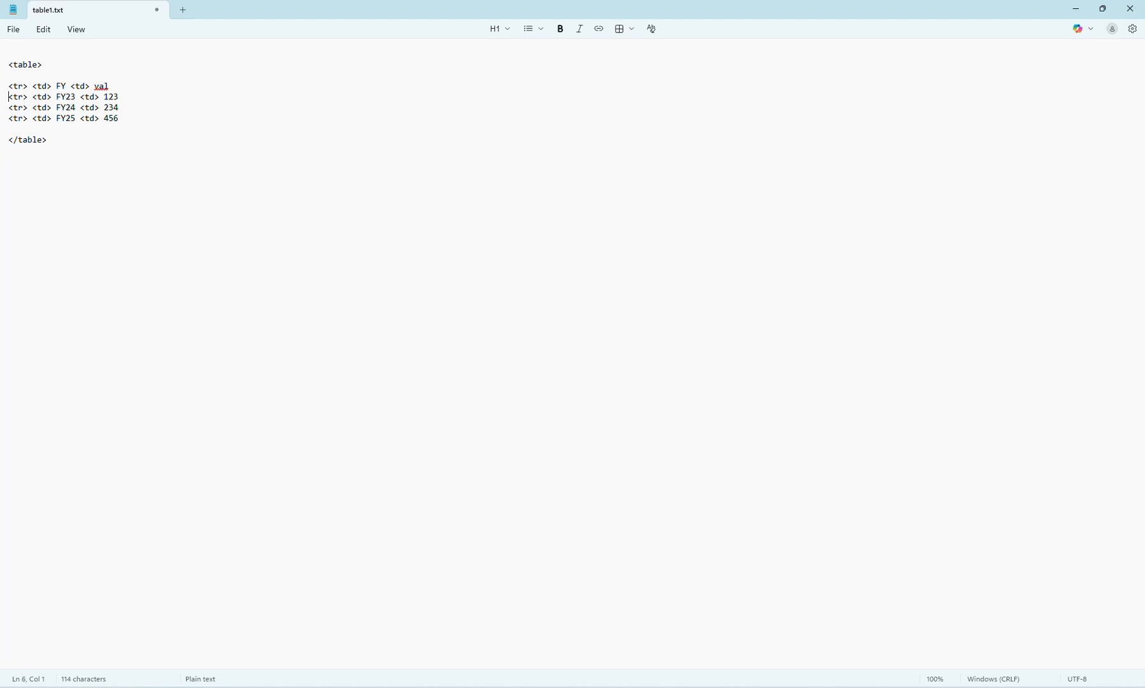
key("Left")
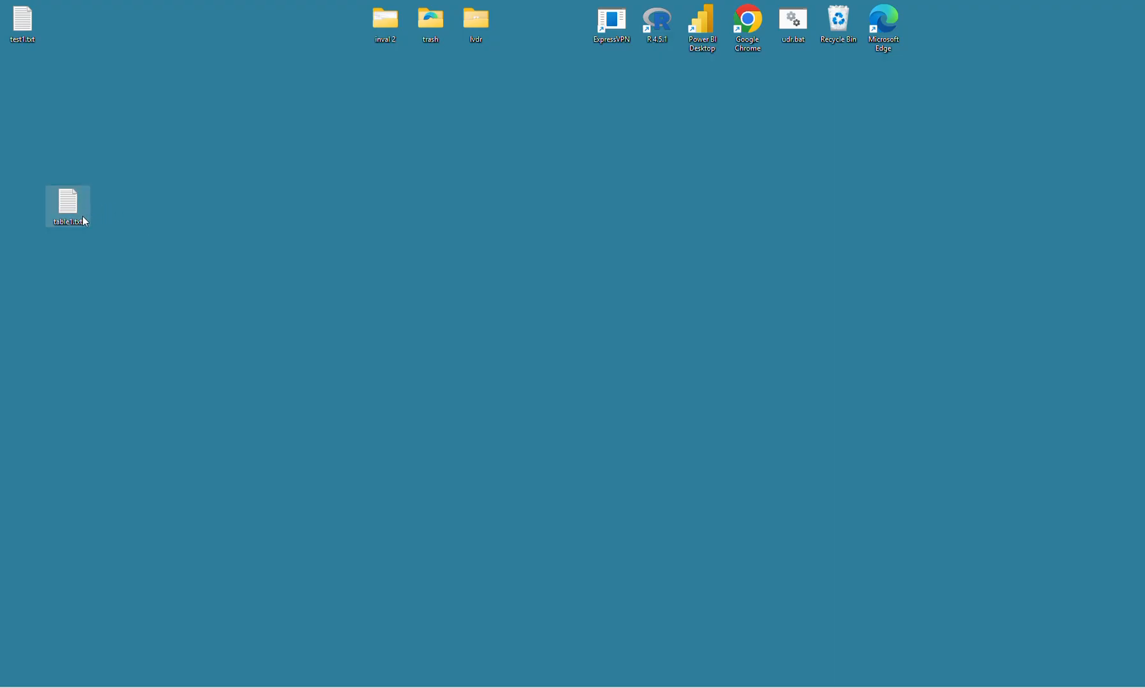
- Return to the table markup in Notepad and save it on the Desktop as table1.html
mouse_move(82, 217)
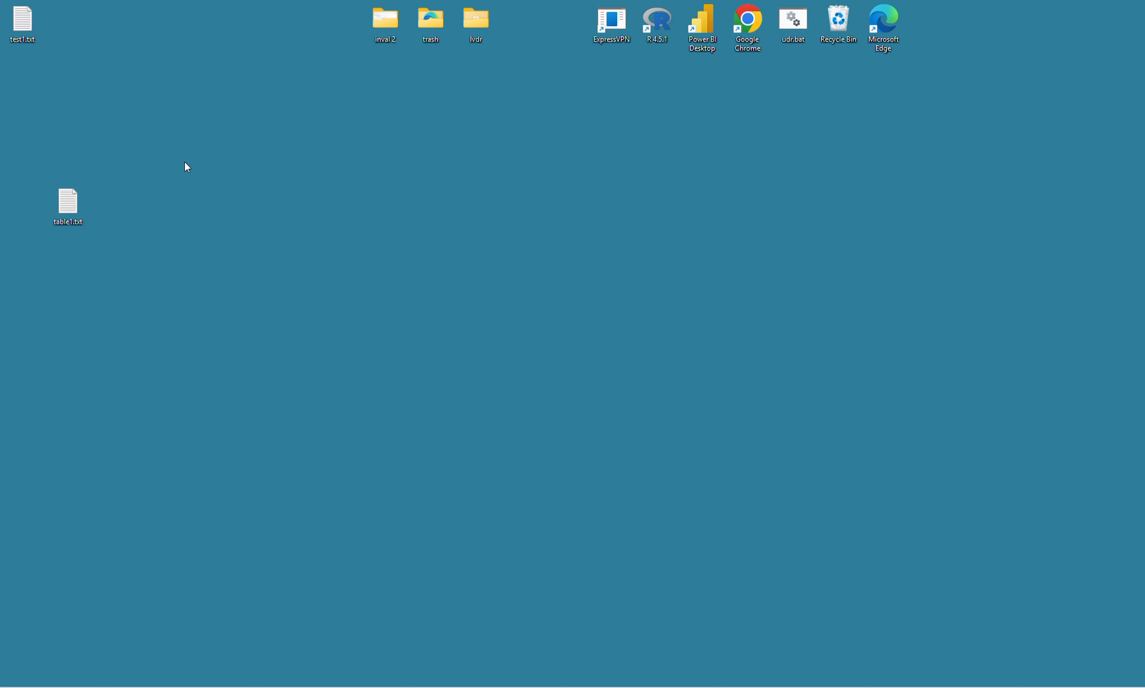
mouse_move(74, 193)
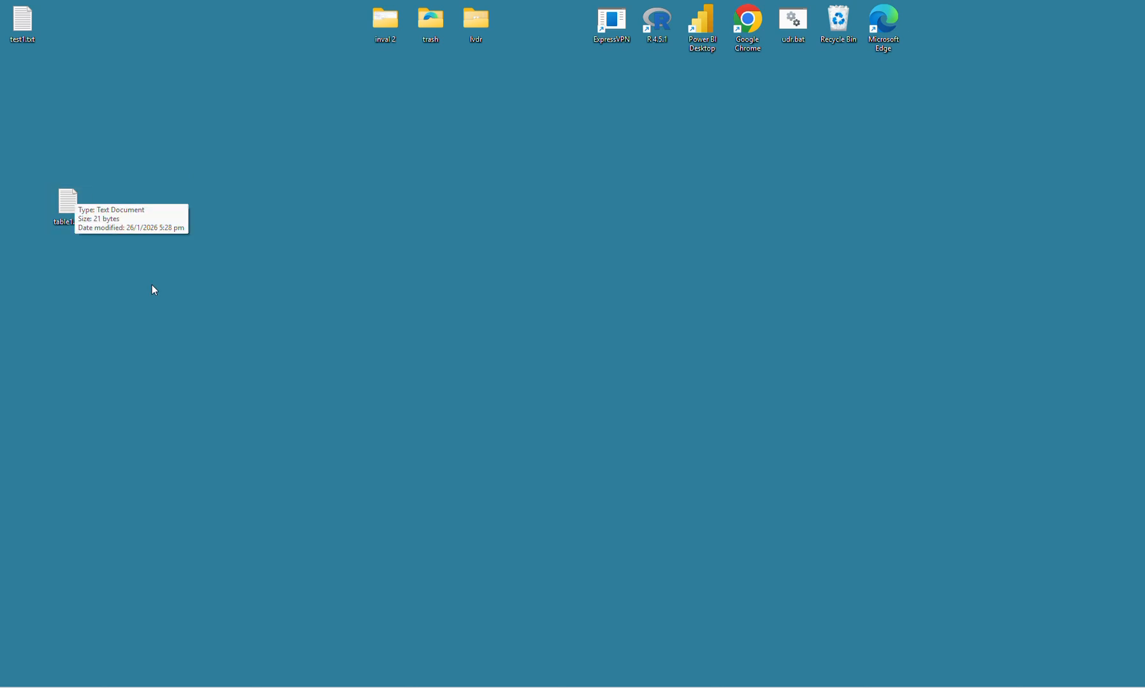
left_click(653, 675)
left_click(454, 303)
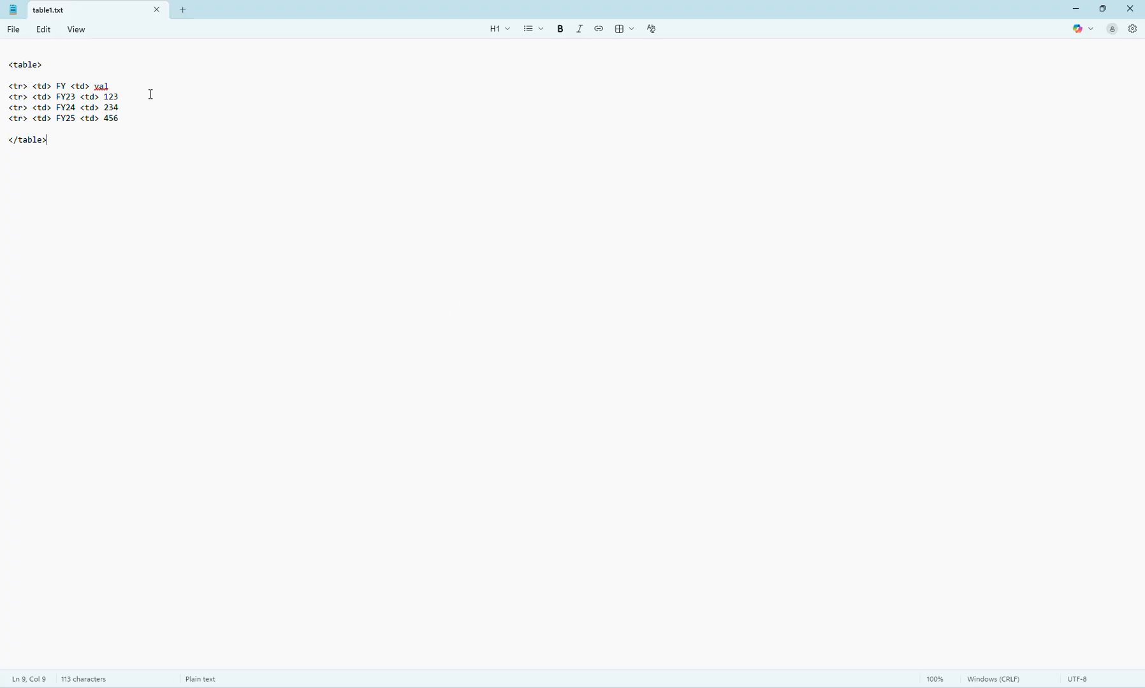
left_click(13, 30)
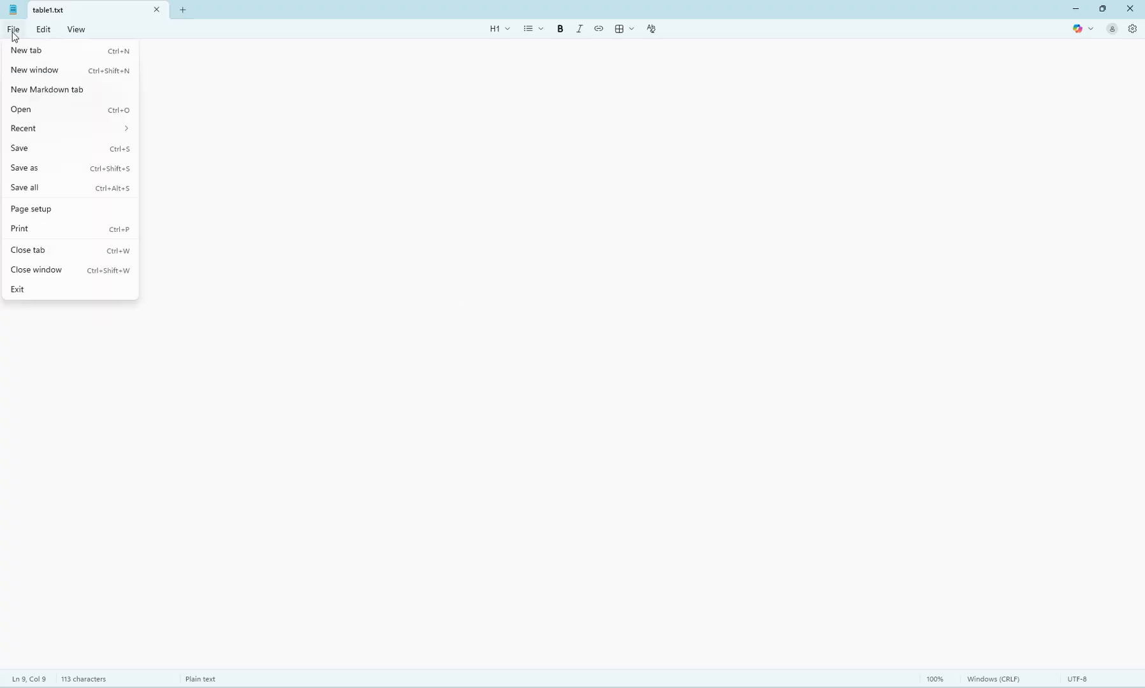
left_click(39, 168)
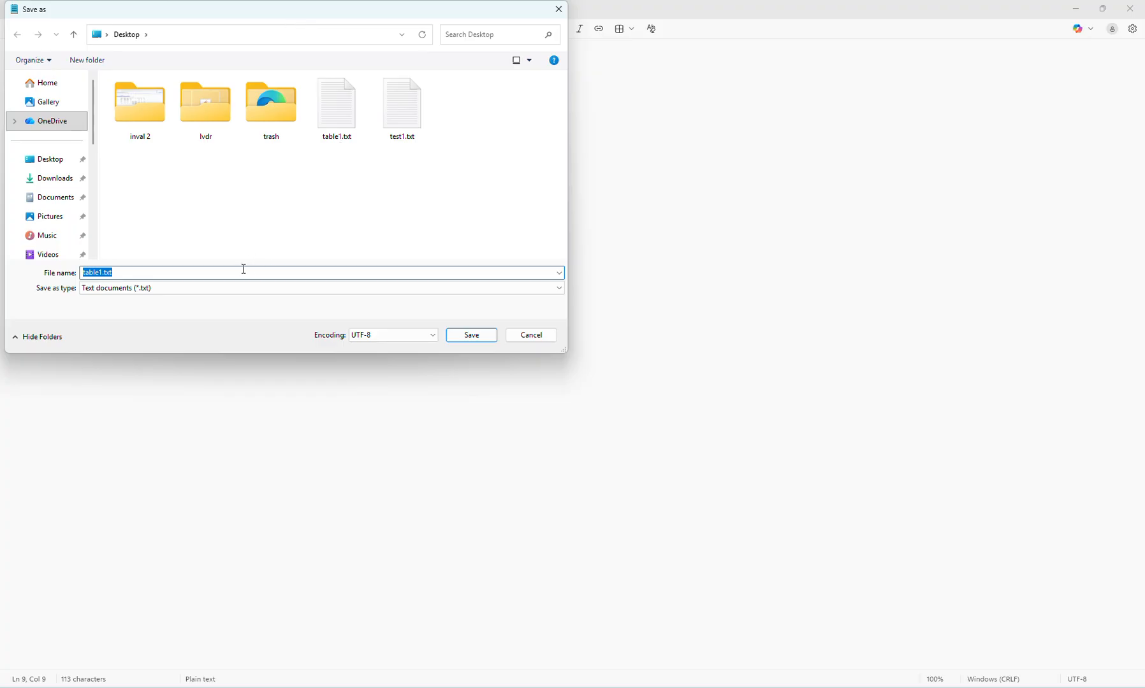
type("table1.html")
left_click(475, 340)
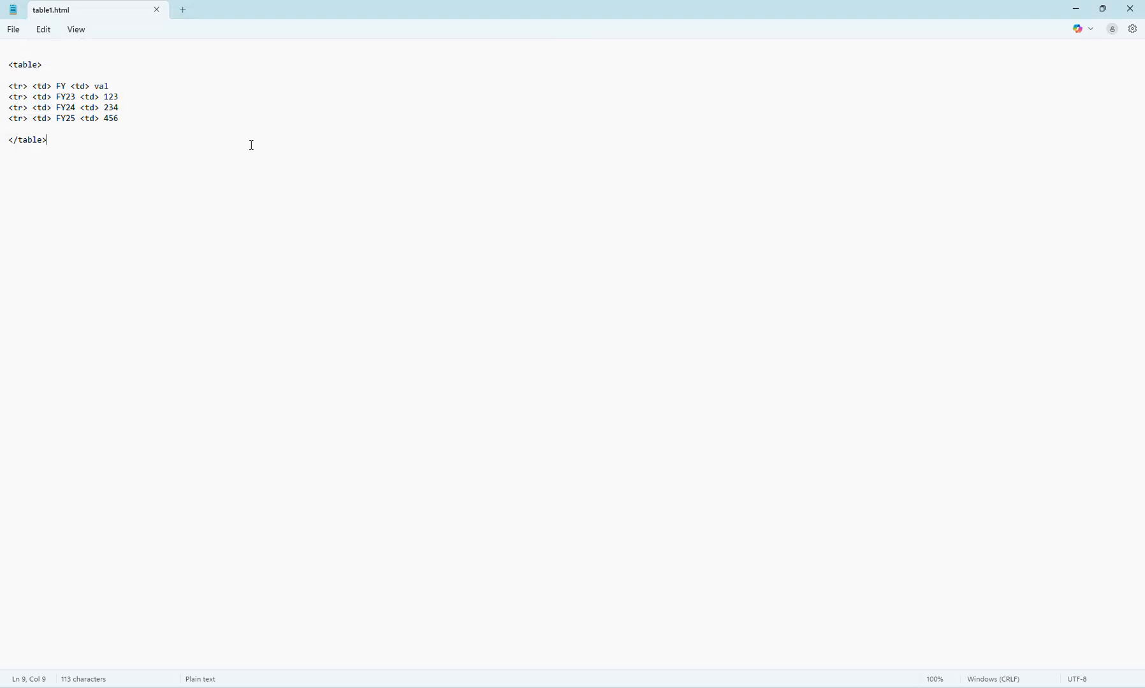
- Show the desktop, move test1.txt out of the way and open table1.html in the browser
key("super+d")
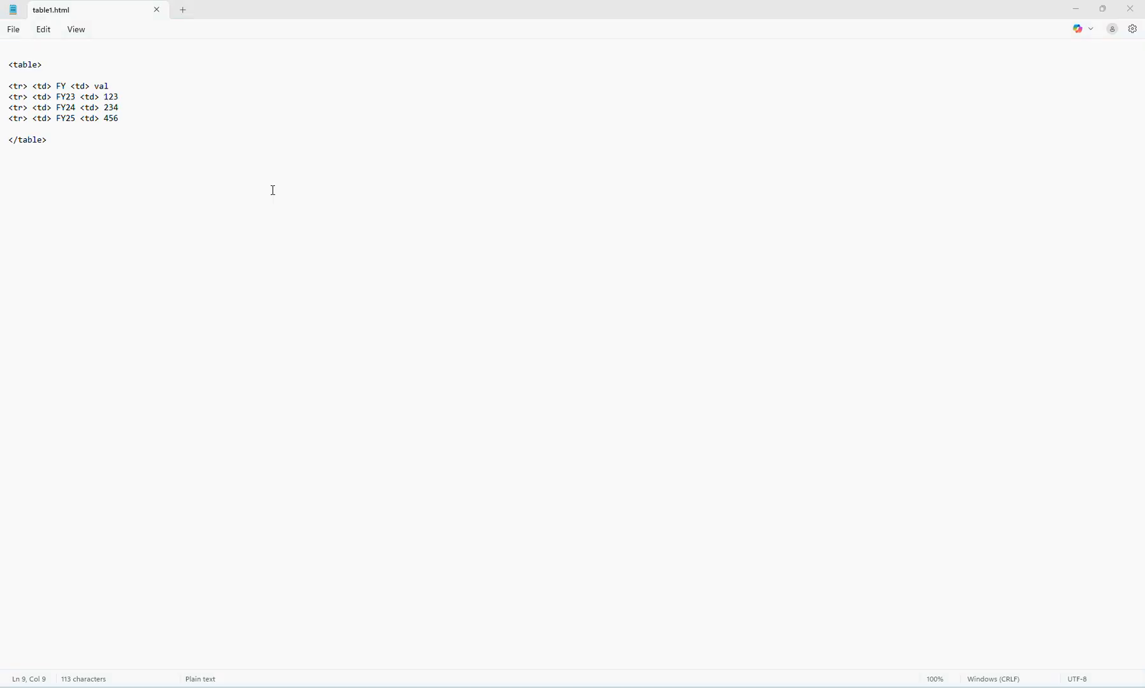
left_click_drag(21, 28, 298, 199)
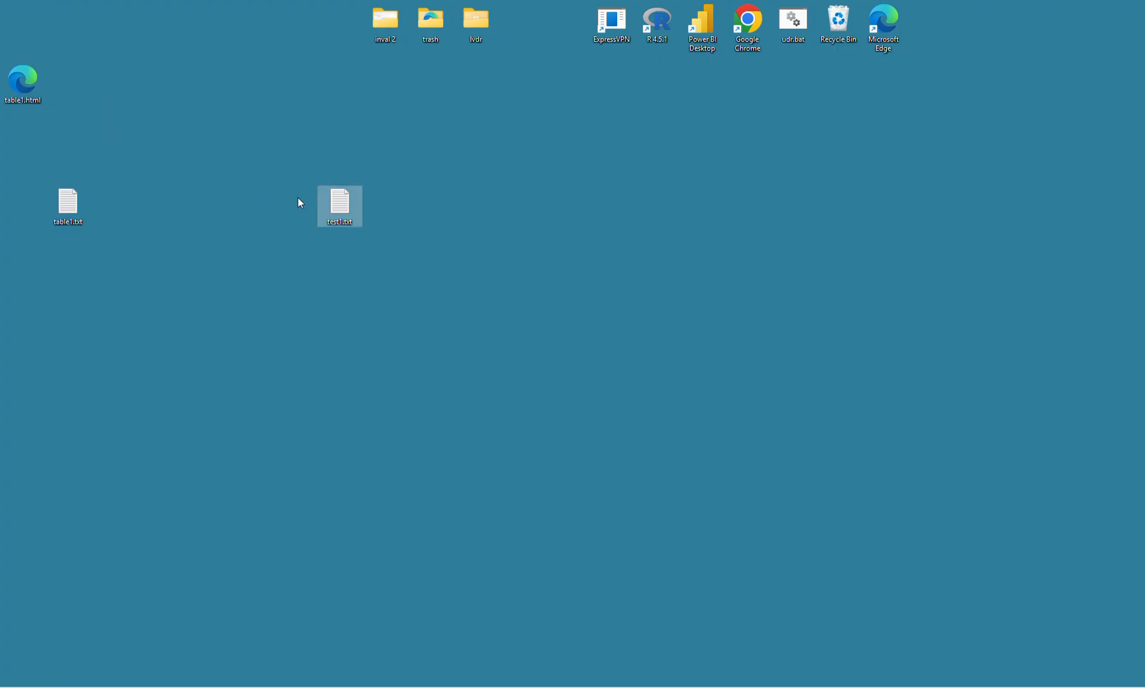
left_click(22, 79)
double_click(21, 79)
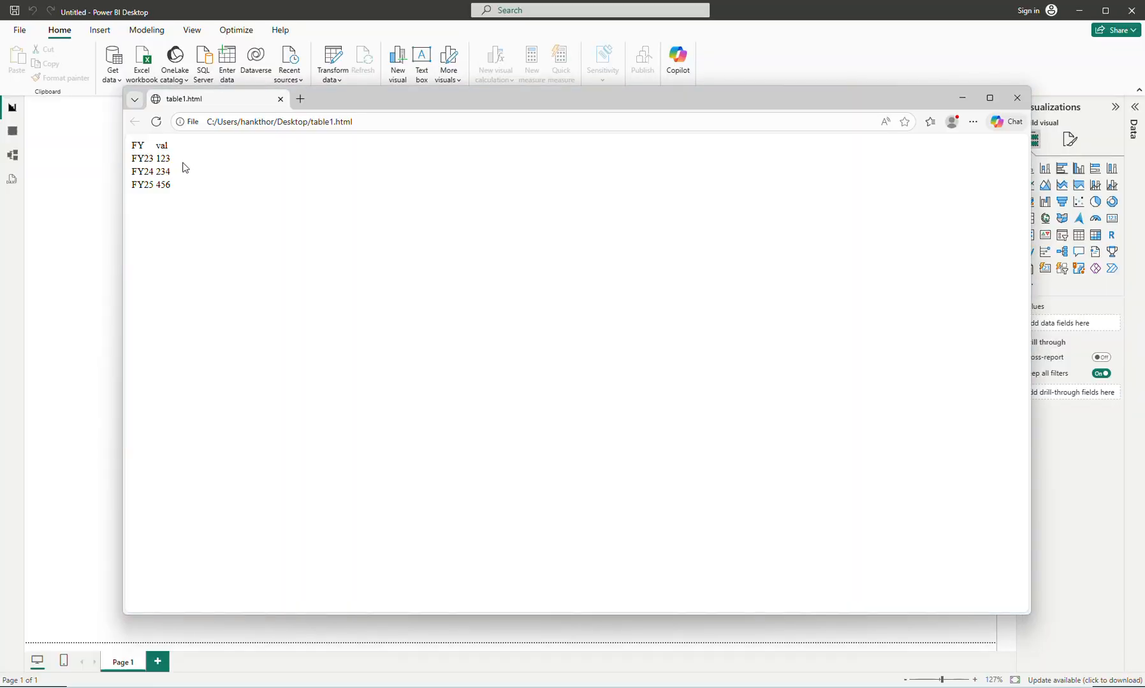
- Cancel the From Web dialog in Power BI Desktop and minimize it, keeping the browser page in view
left_click(1084, 12)
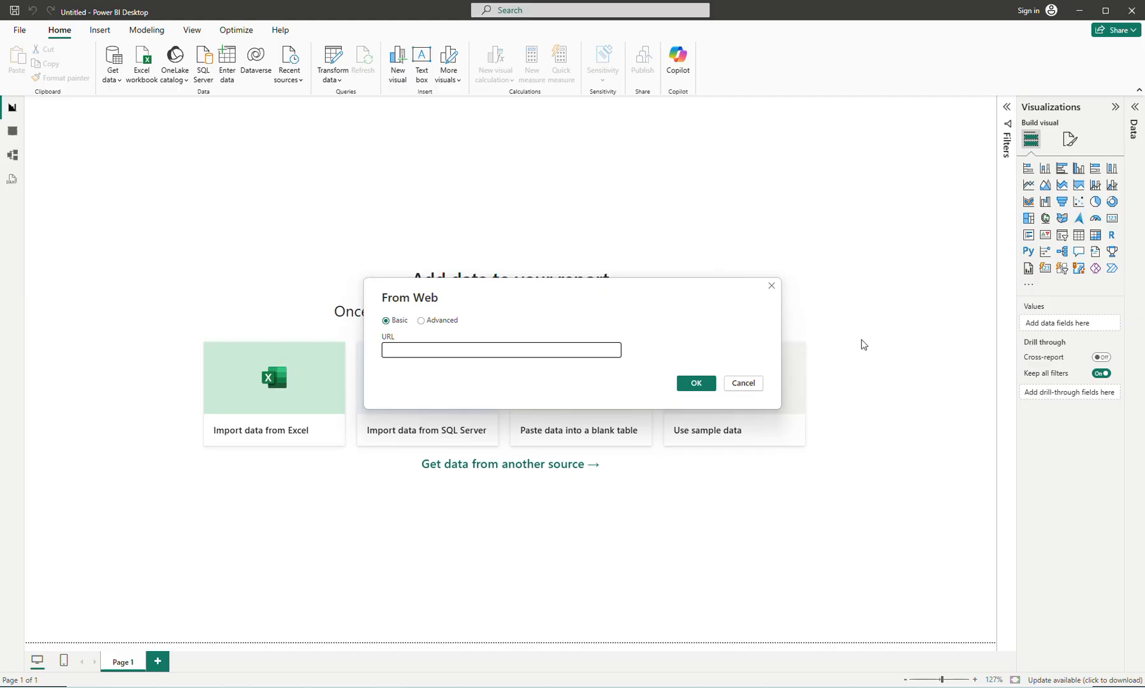
left_click(756, 384)
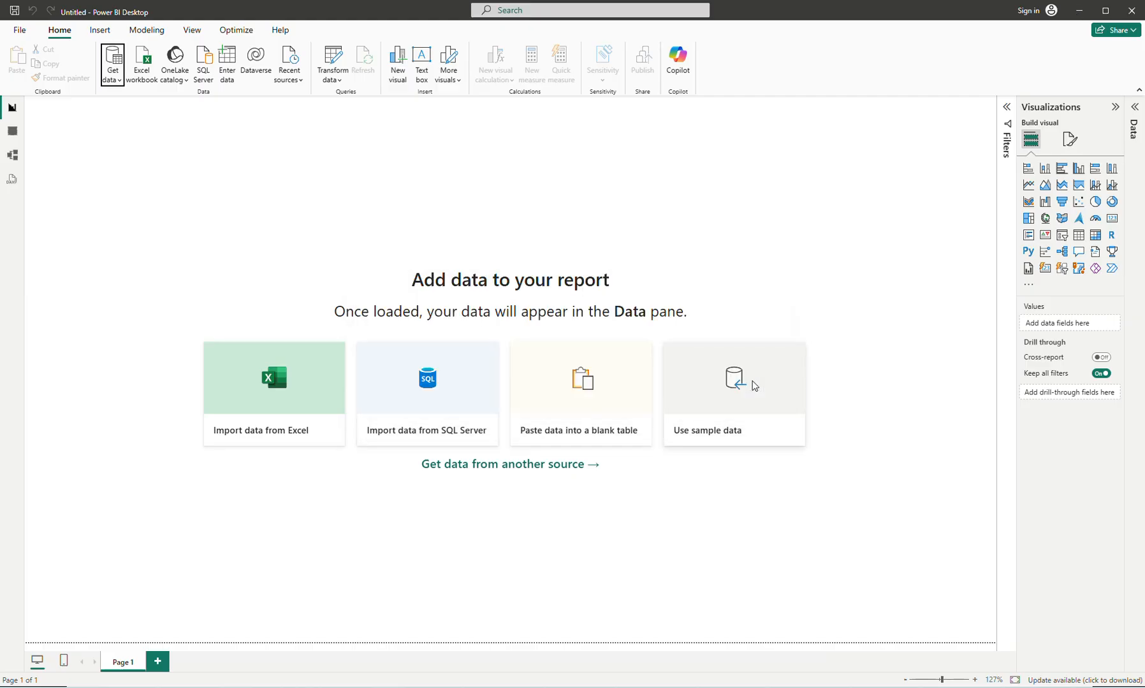
left_click(1079, 10)
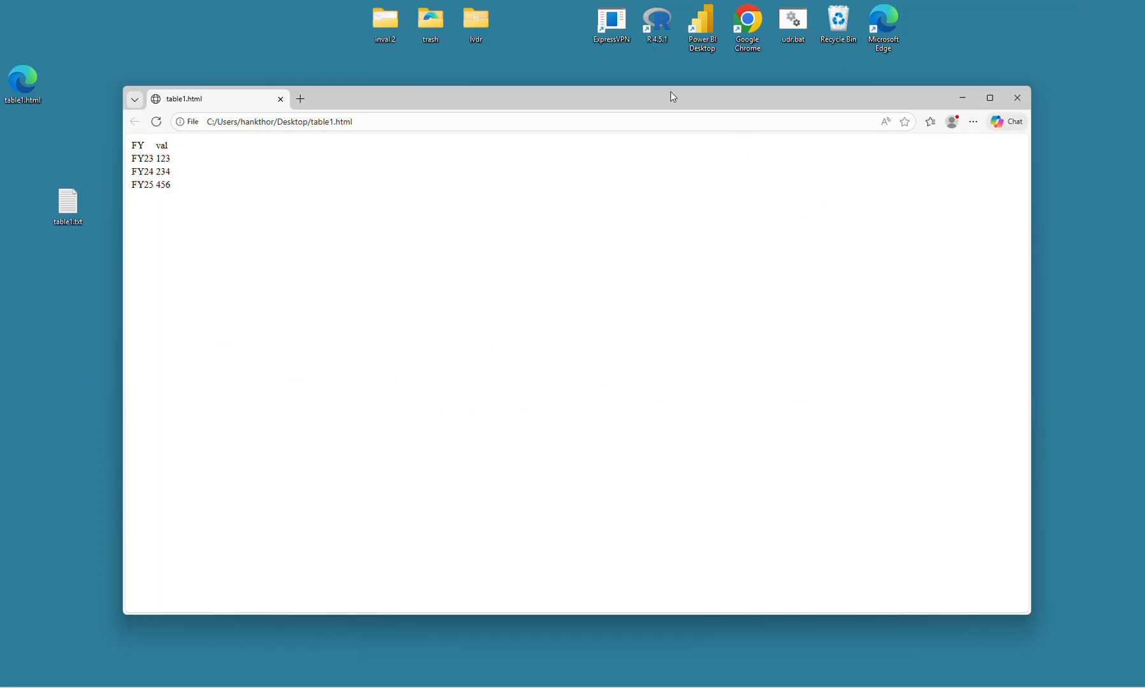
left_click_drag(672, 96, 681, 113)
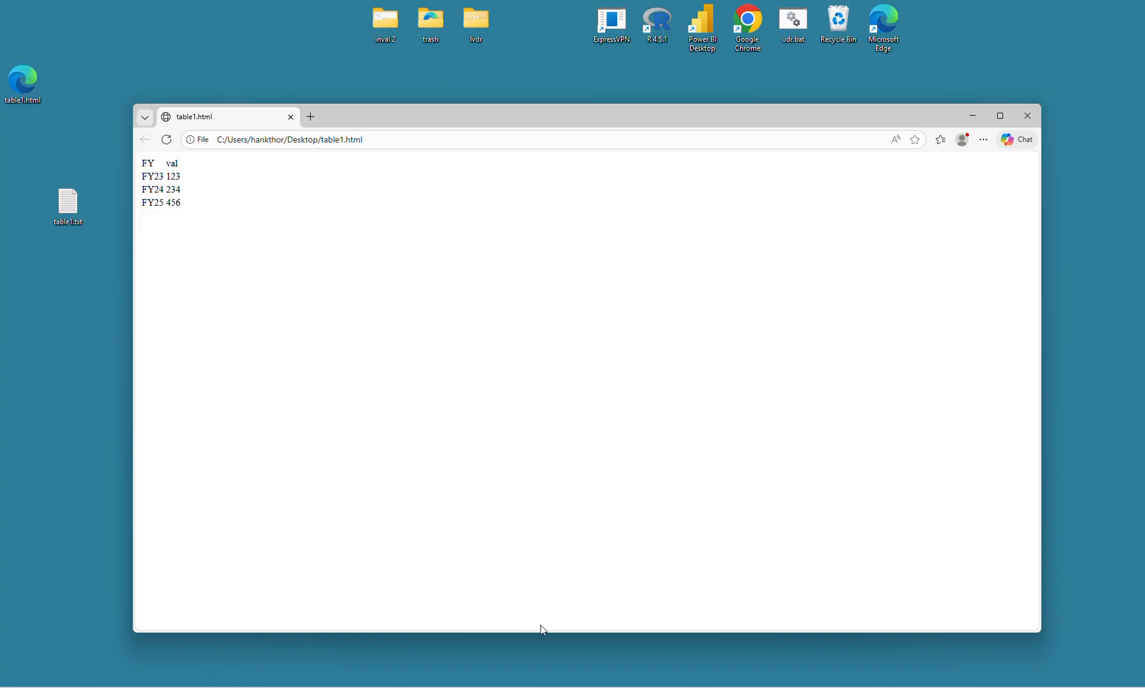
- Add border=1 to the opening table tag in a smaller Notepad window and reload the saved page in the browser
mouse_move(694, 686)
left_click(642, 592)
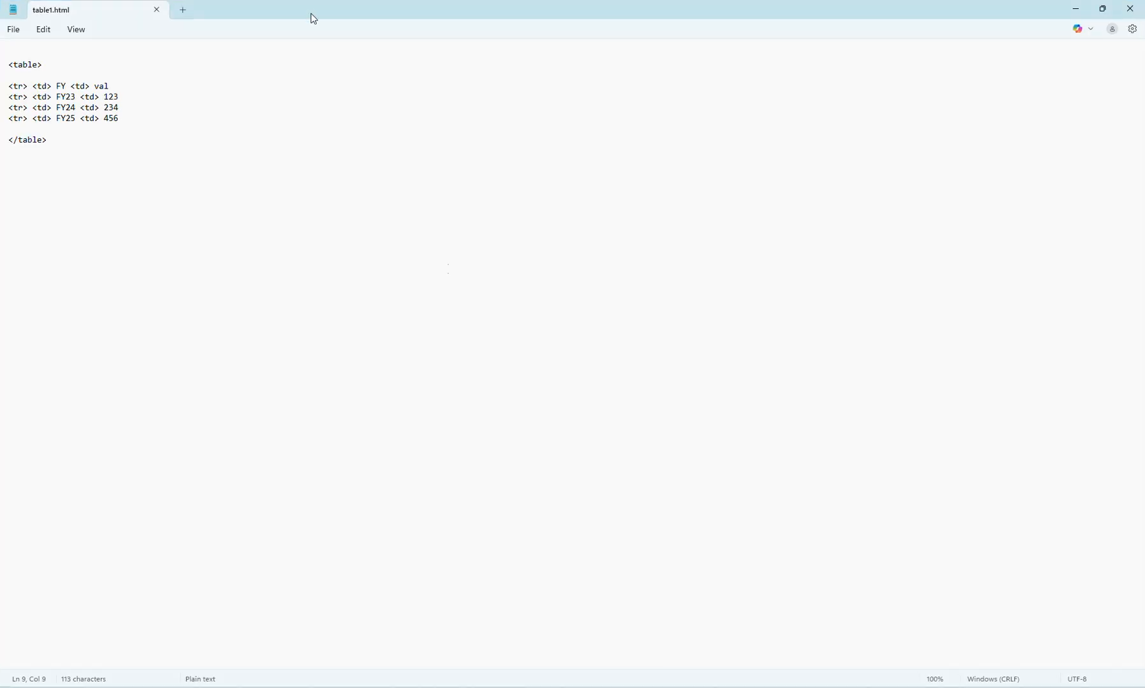
left_click_drag(305, 8, 474, 281)
key("Down")
key("Up")
key("Down")
key("End")
key("Left")
type("border")
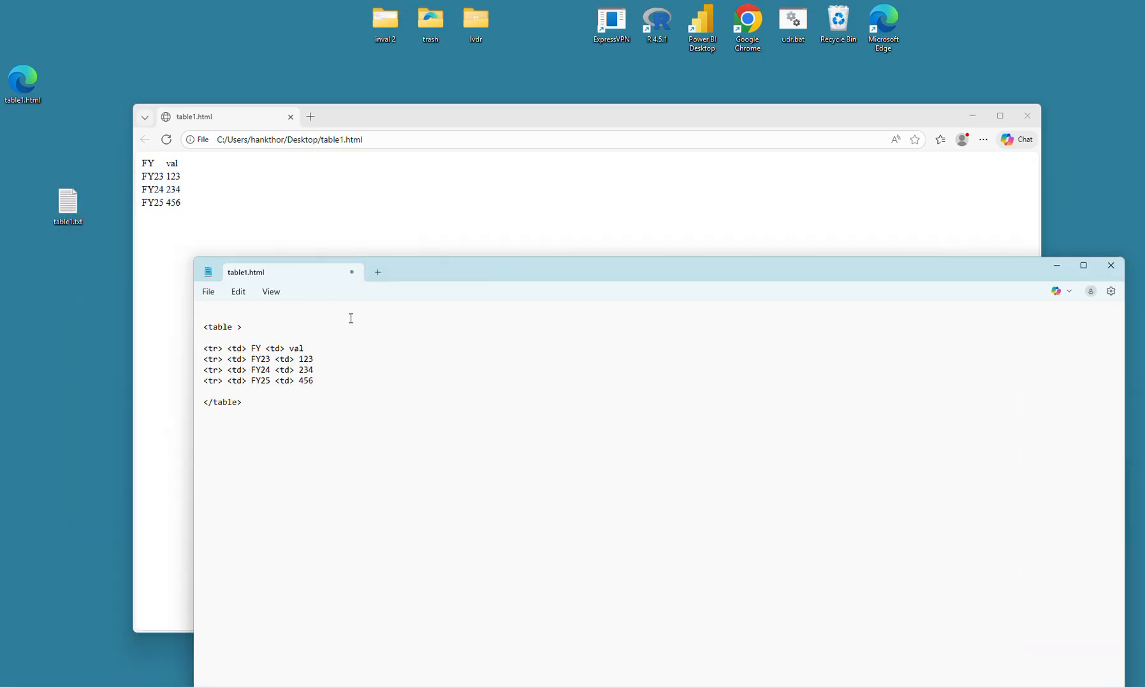
type("=12")
key("BackSpace")
left_click(374, 194)
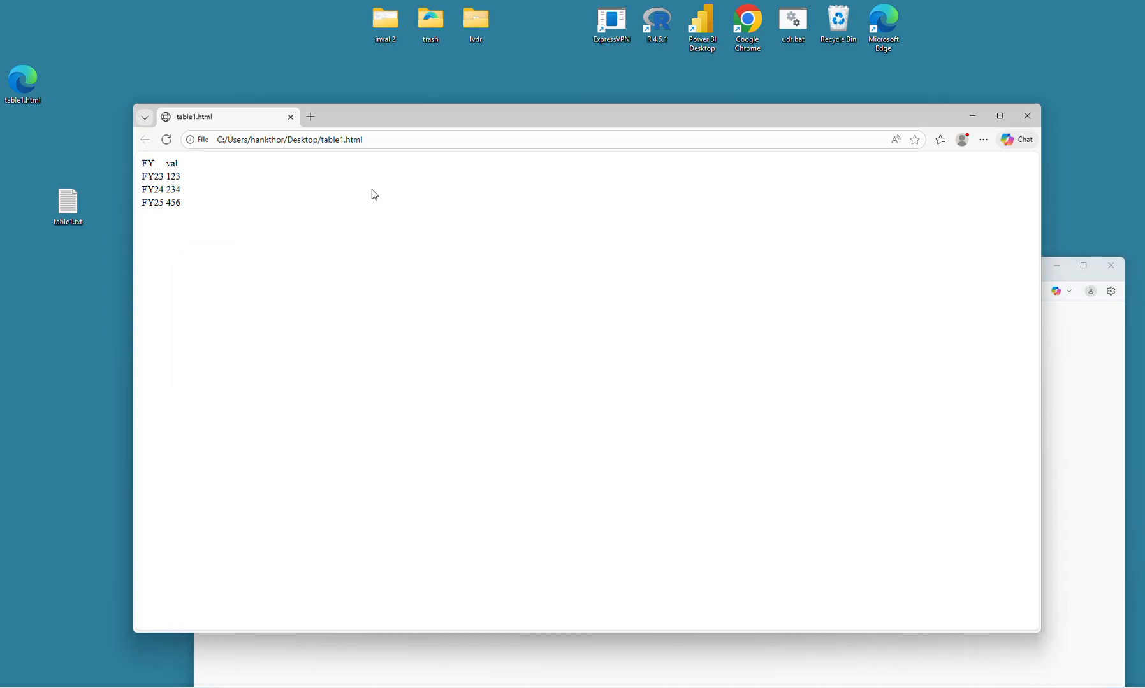
left_click(166, 140)
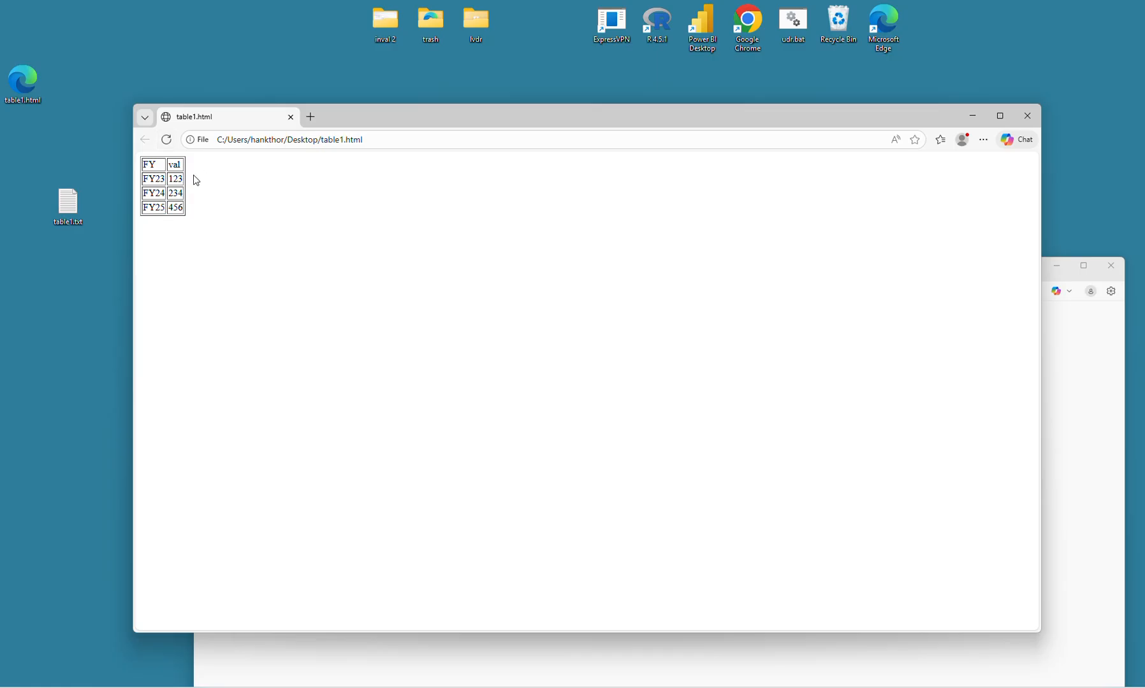
- Switch to Notepad and insert two <style> tags on separate lines above the table
left_click(471, 661)
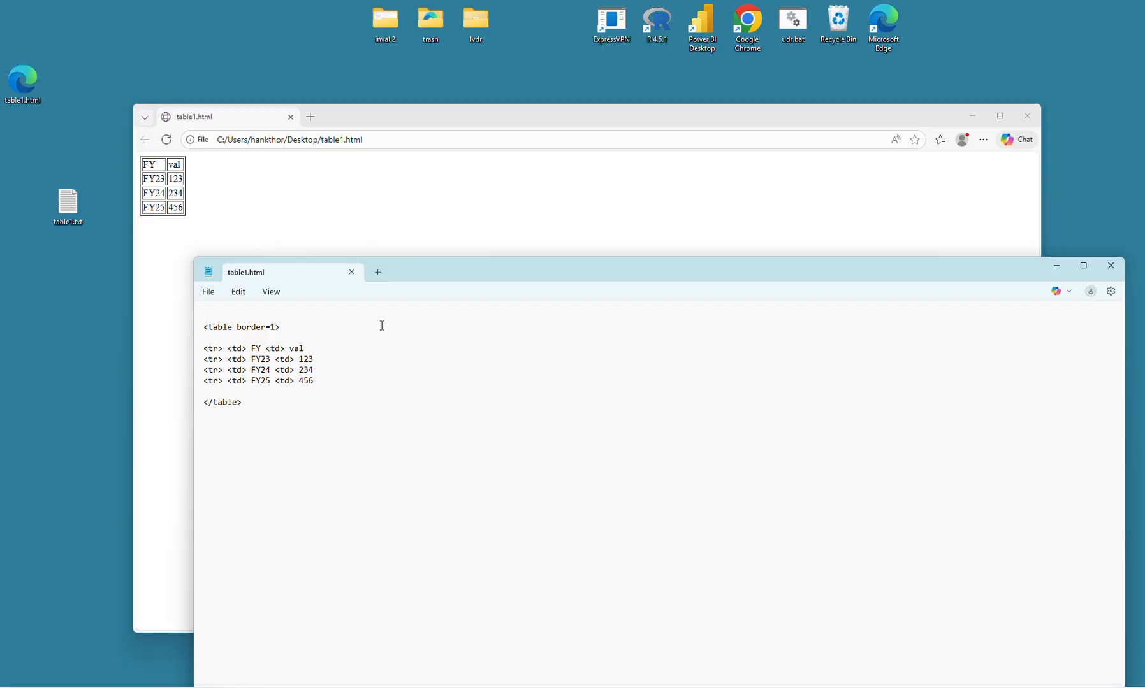
key("Return")
key("Up")
type("<style>")
key("Return")
key("Up")
key("End")
key("Down")
type("<style")
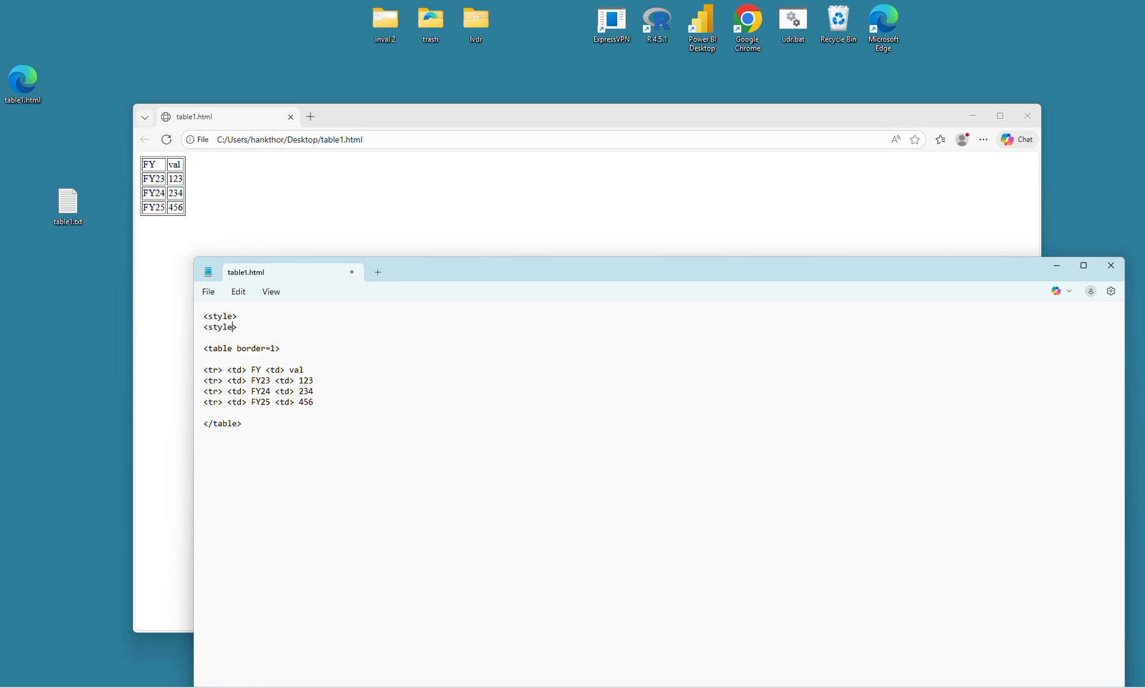
- Add an empty td { } rule between the two style tags and close the Copilot window
key("Up")
key("End")
key("Return")
type("td {}")
key("Left")
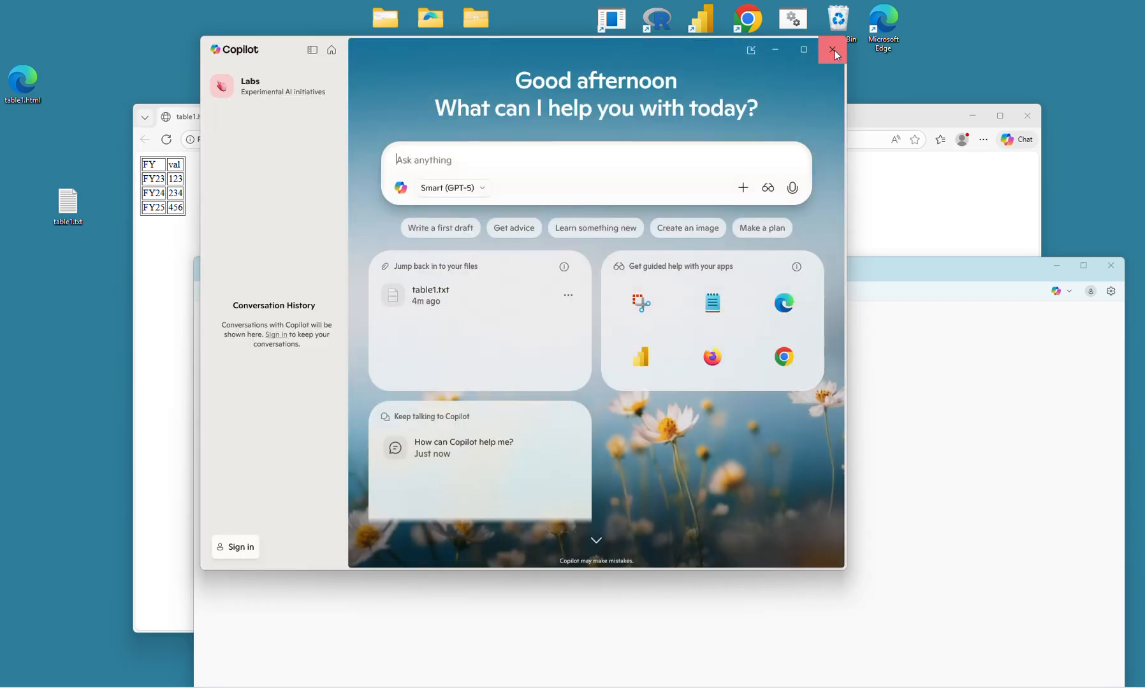
left_click(832, 50)
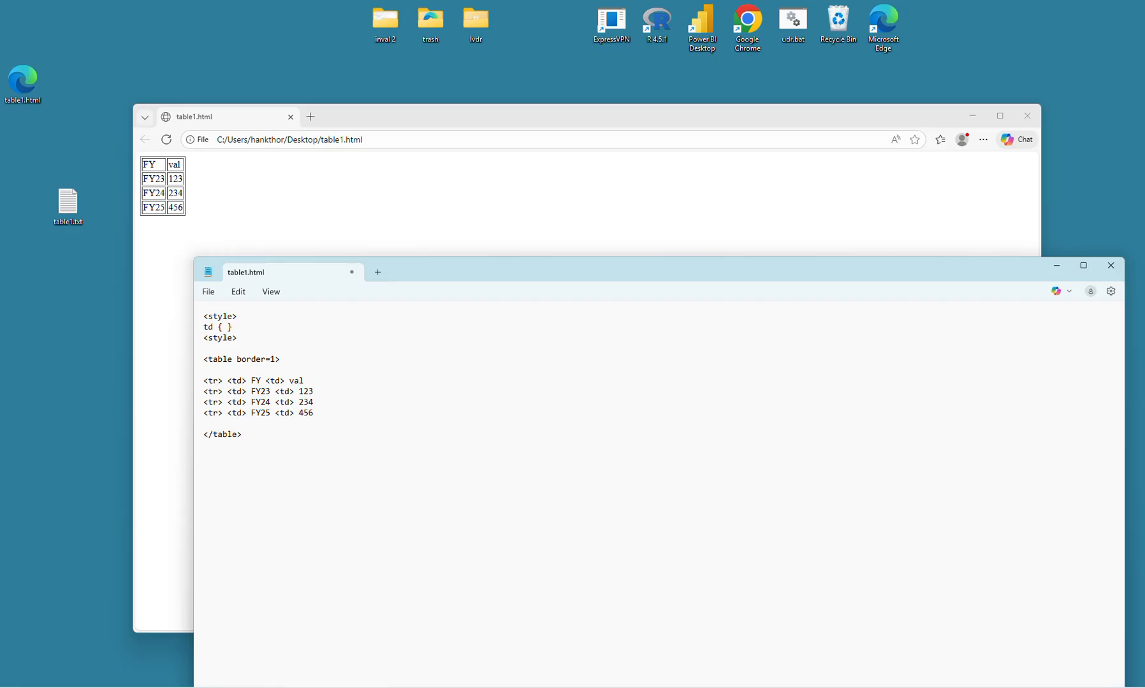
- Fill the td rule with the declaration "border: 1px blue dashed;"
type("border;")
key("shift+F10")
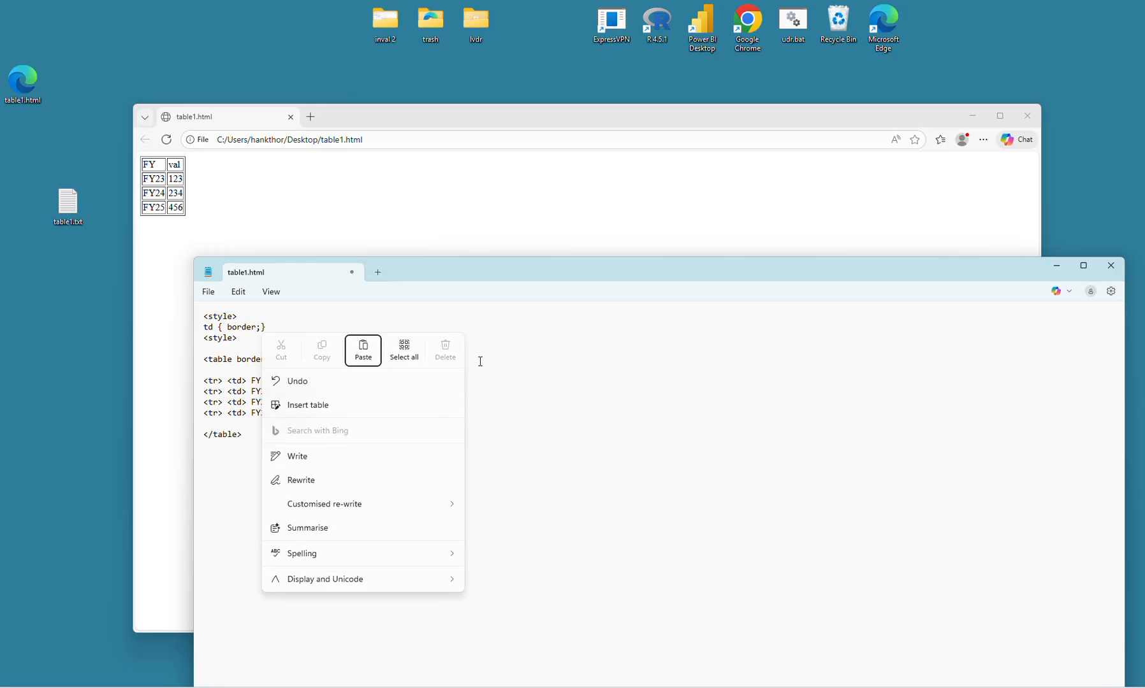
left_click(392, 313)
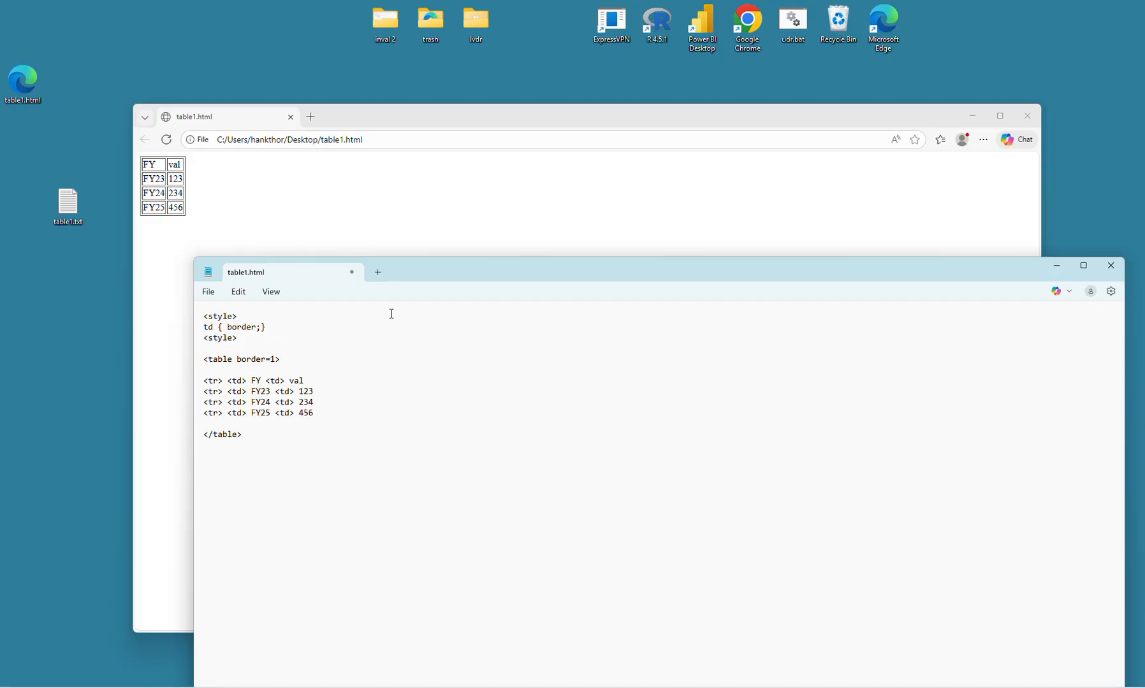
key("BackSpace")
type(": 1px blue dashed;")
- Remove the border=1 attribute from the opening table tag and reload the saved page in the browser
left_click(288, 361)
key("Left")
key("BackSpace")
key("BackSpace")
key("BackSpace")
key("BackSpace")
key("BackSpace")
key("BackSpace")
key("BackSpace")
key("BackSpace")
key("BackSpace")
left_click(354, 232)
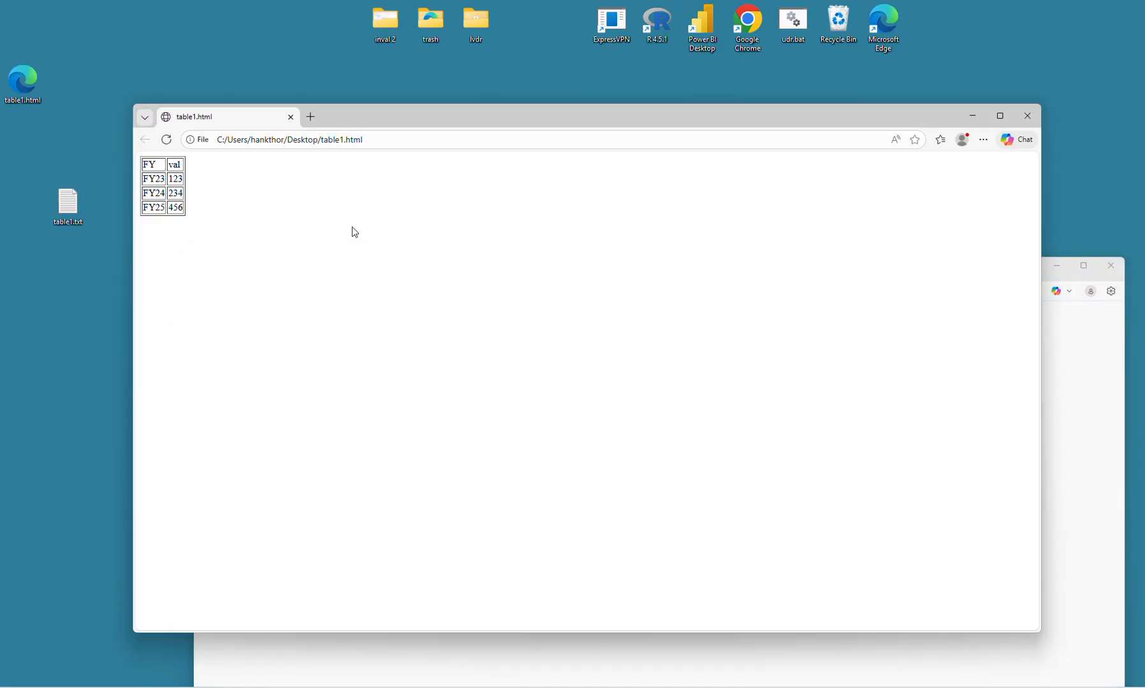
left_click(167, 140)
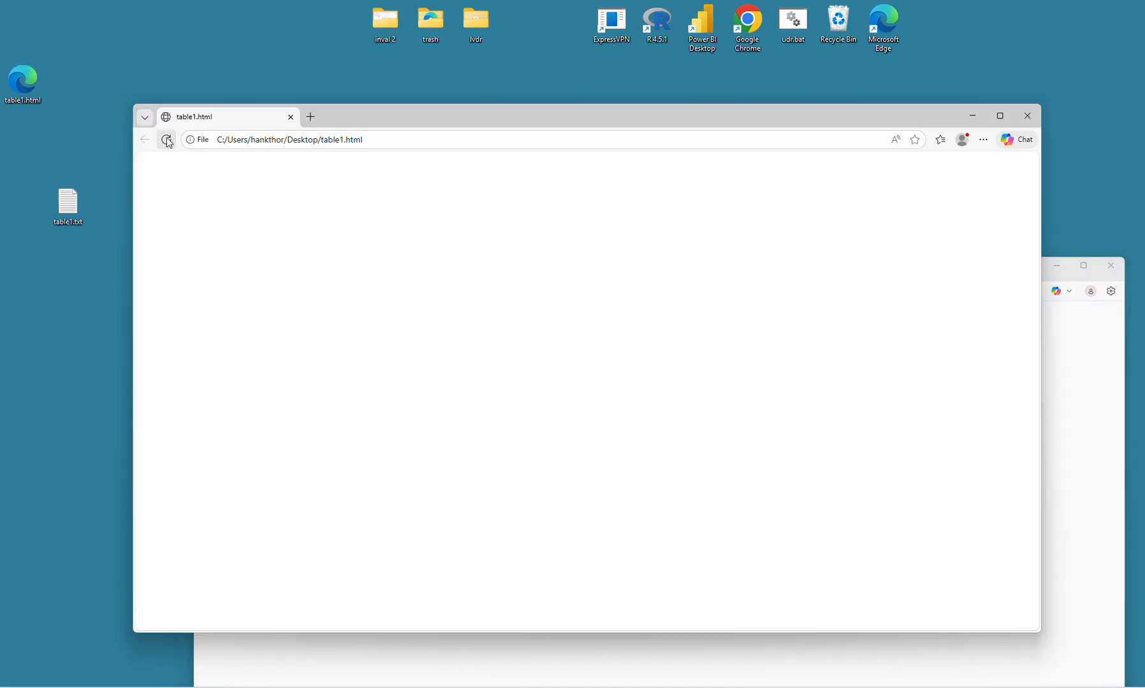
- Correct the second style tag to </style> in Notepad and reload the saved page in the browser
left_click(375, 658)
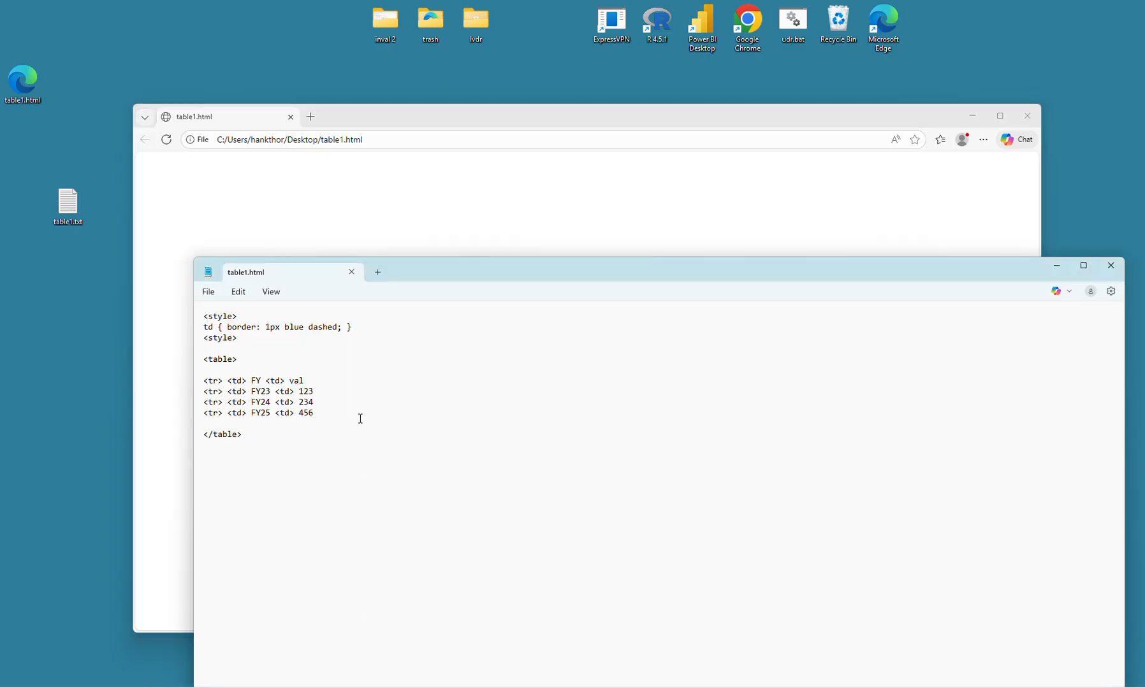
left_click(210, 338)
type("/")
left_click(213, 204)
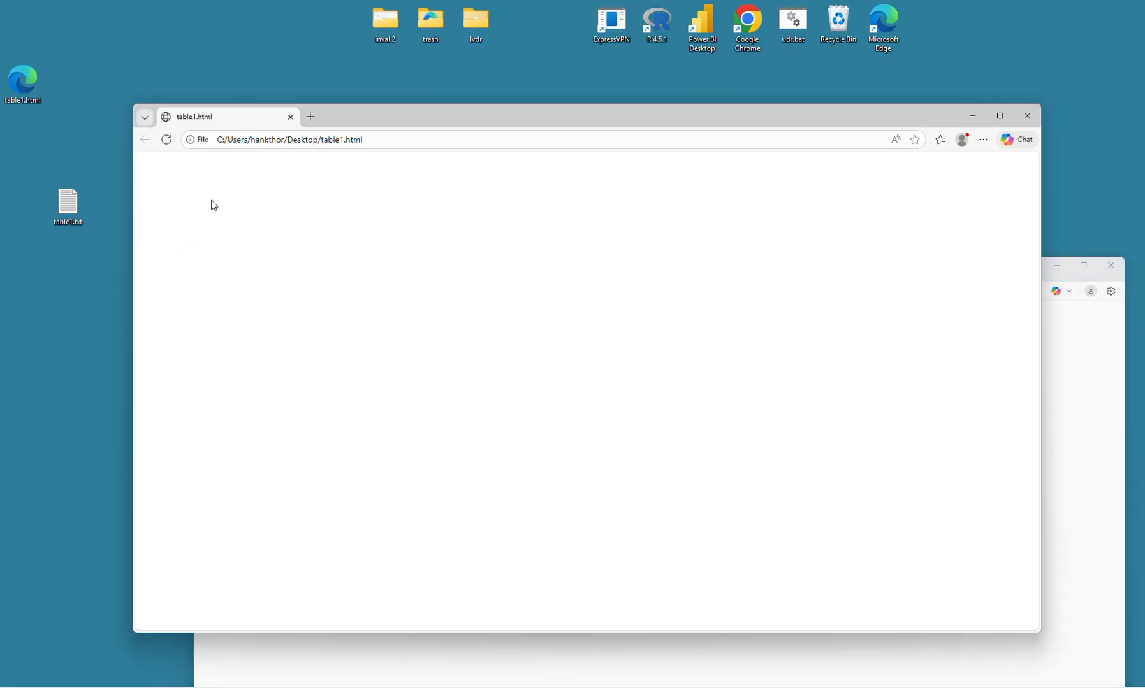
left_click(165, 140)
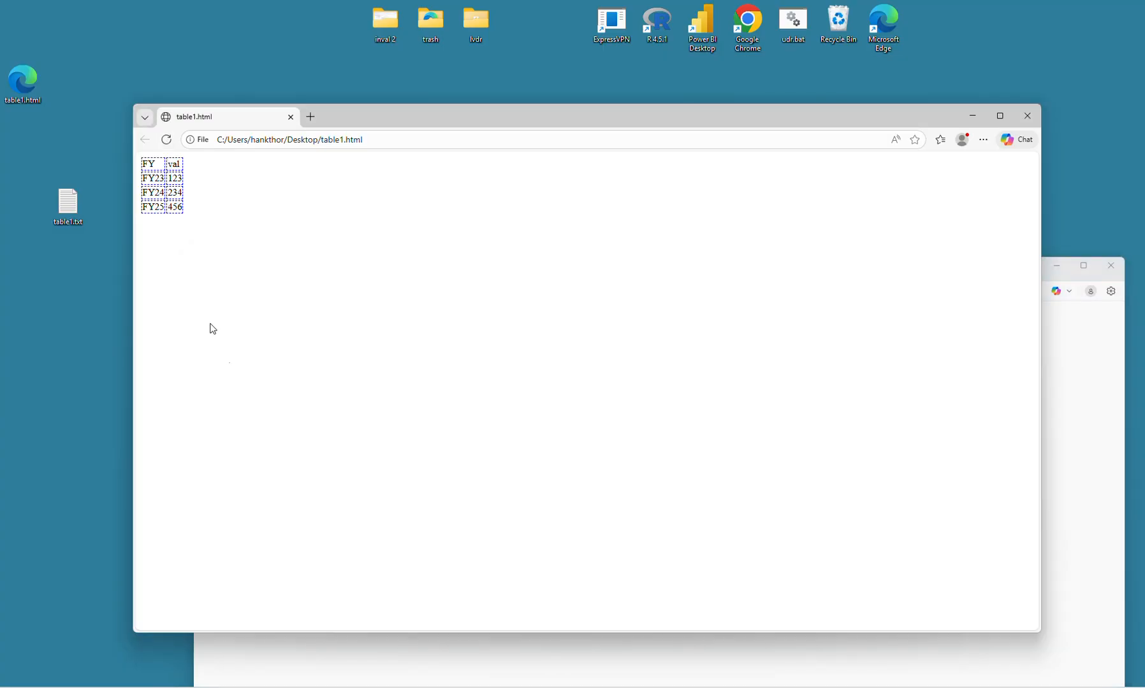
left_click(336, 636)
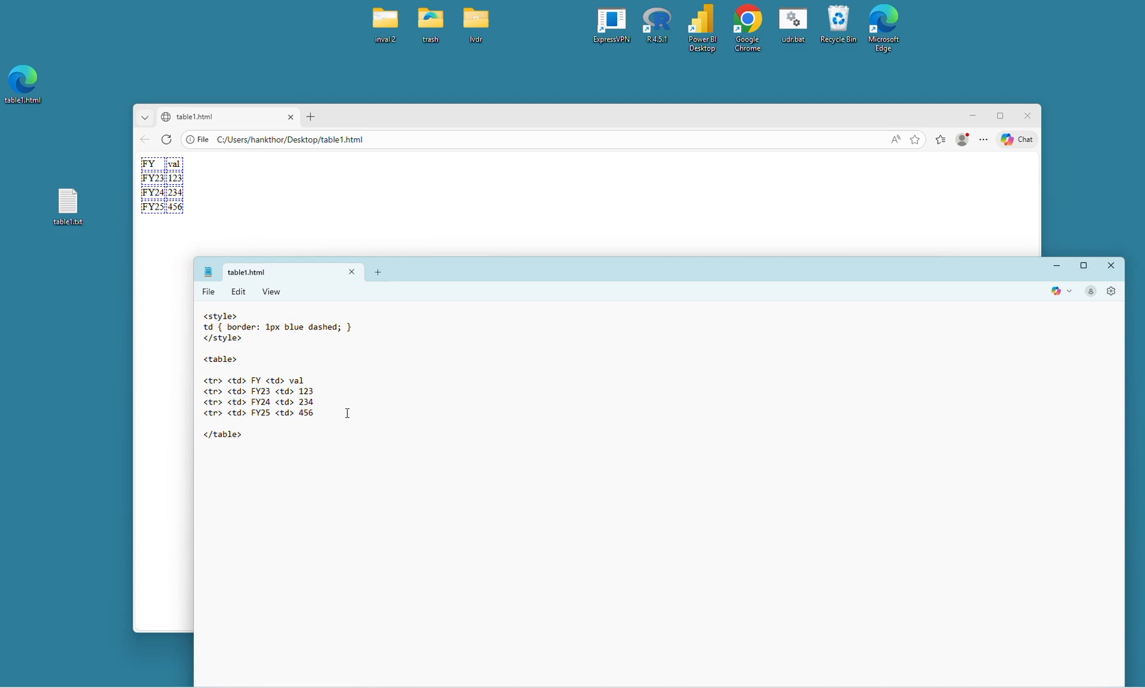
- Add "padding: 7px;" to the td rule, save the file and reload the page in the browser
left_click(345, 327)
type("padding: 5px;")
key("BackSpace")
type("7px;")
left_click(274, 220)
left_click(168, 143)
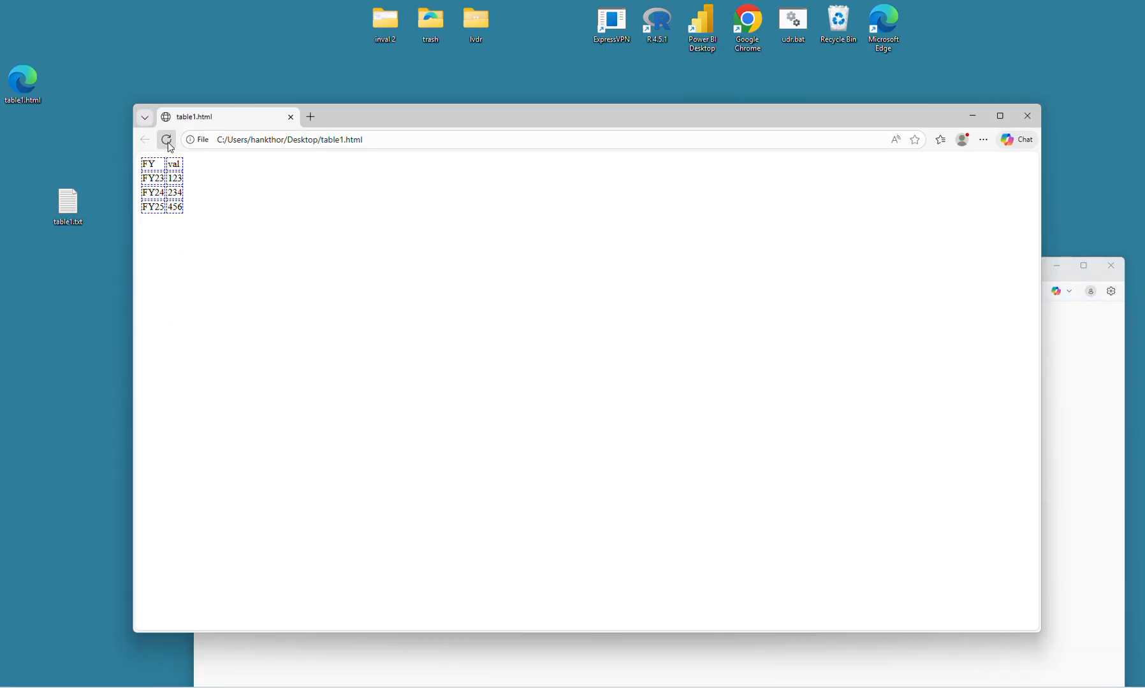
- Add "margin: 5px;" before the closing brace of the td rule in Notepad, save, and reload the page in the browser
left_click(1053, 317)
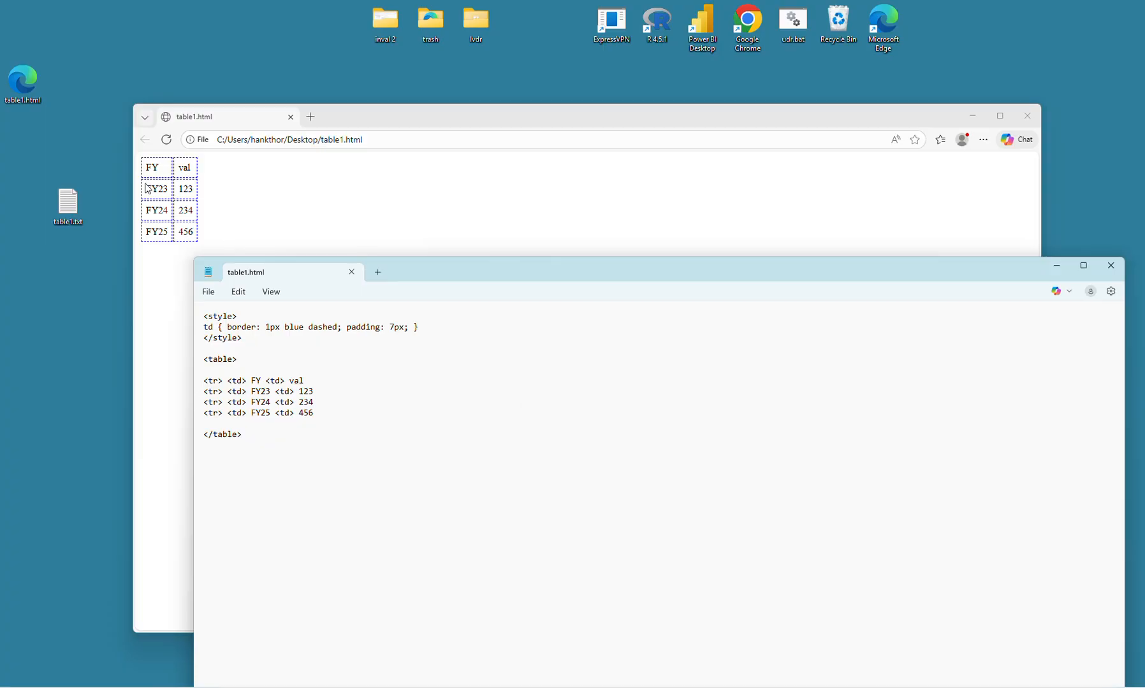
left_click(412, 326)
type("margin: 5px;")
left_click(374, 254)
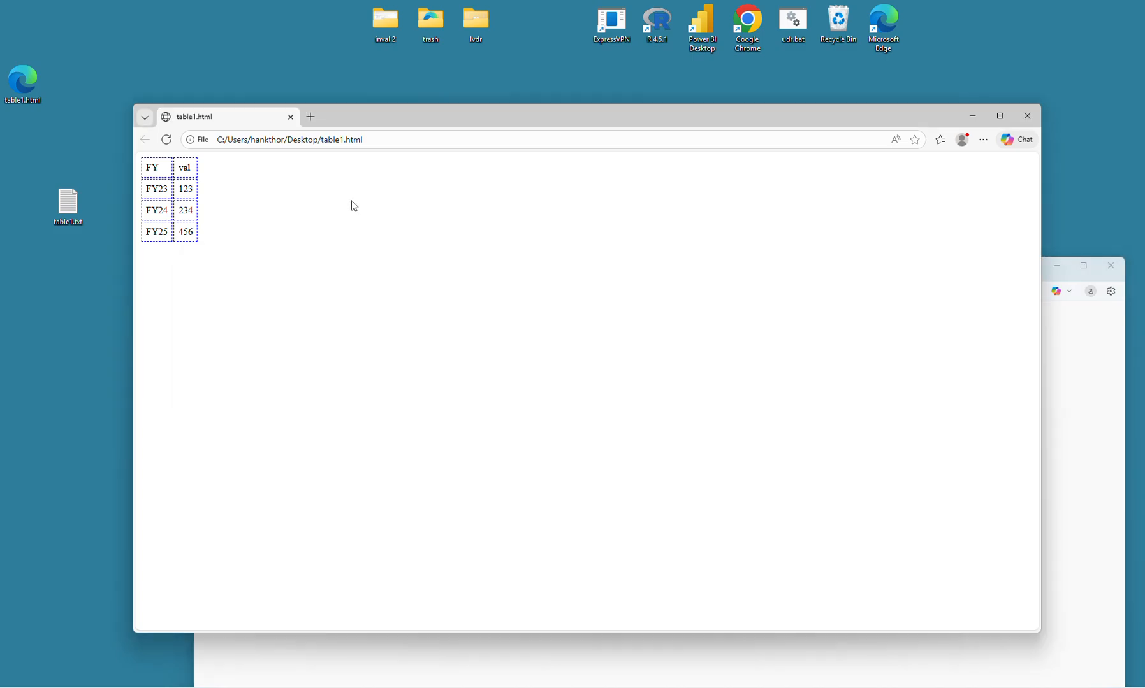
left_click(167, 140)
left_click(168, 140)
left_click(1095, 379)
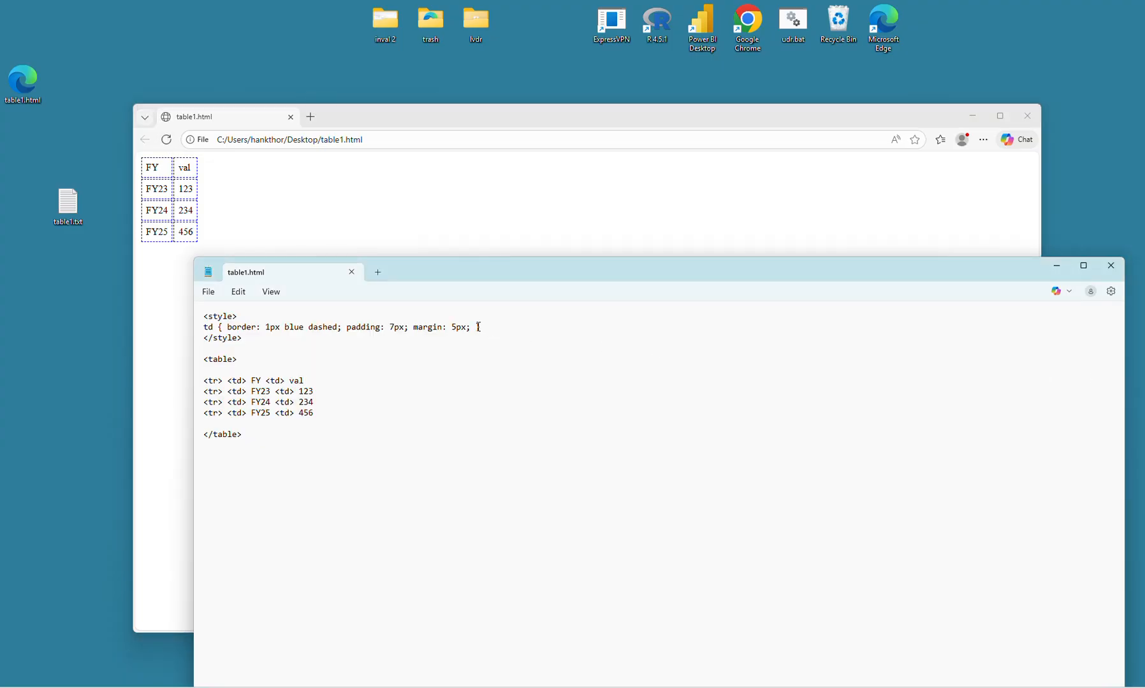
type("}")
left_click(166, 140)
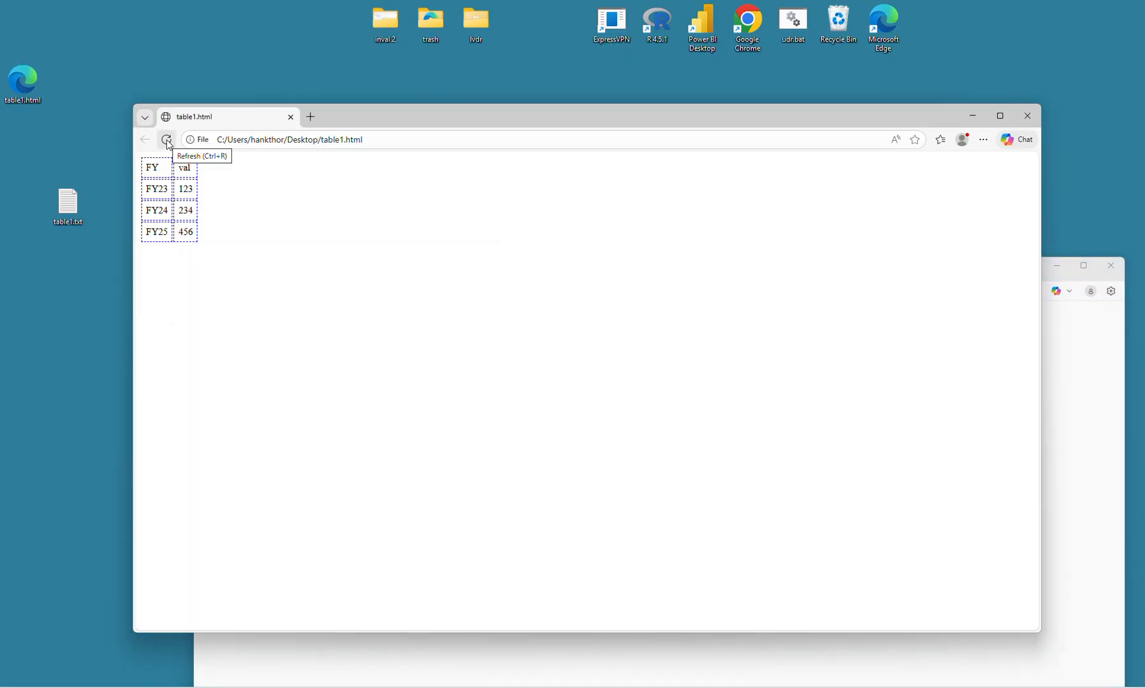
- Switch to the browser and copy the full address of the table1.html page
left_click(1082, 361)
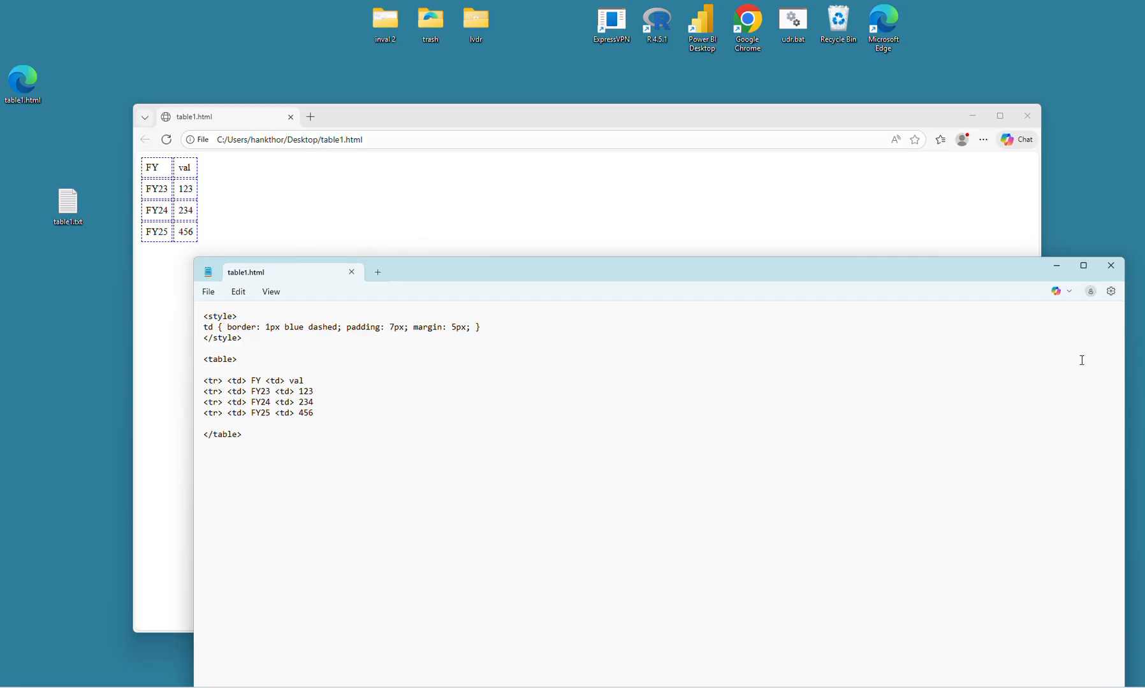
key("Up")
left_click(385, 232)
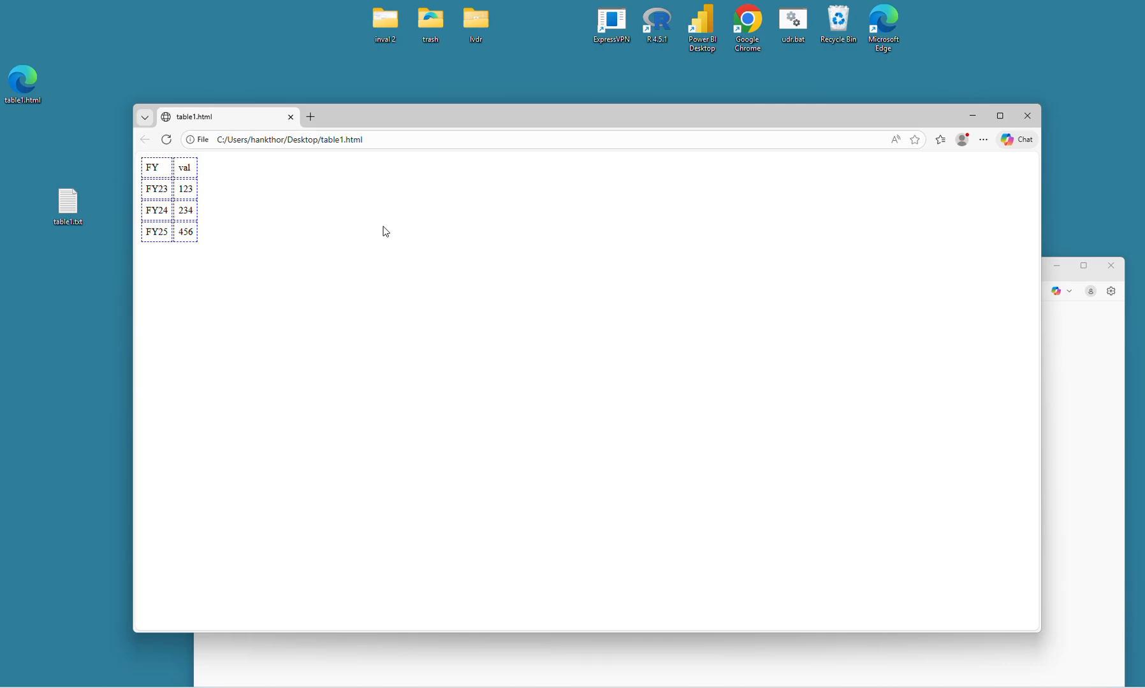
left_click(426, 142)
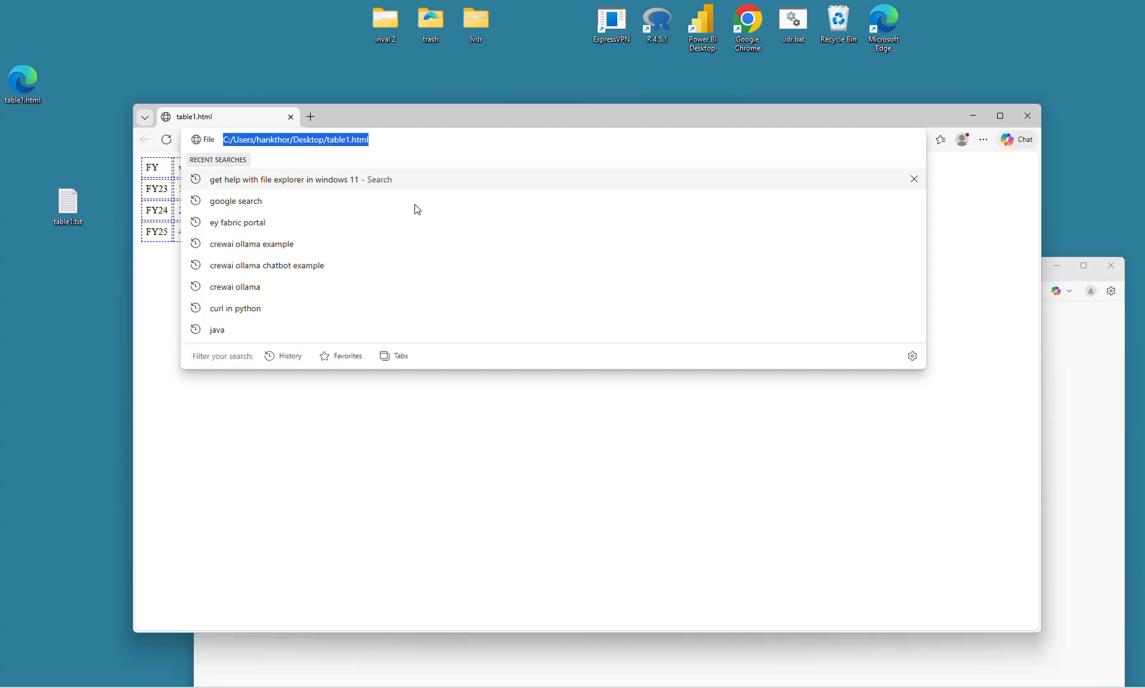
left_click(411, 445)
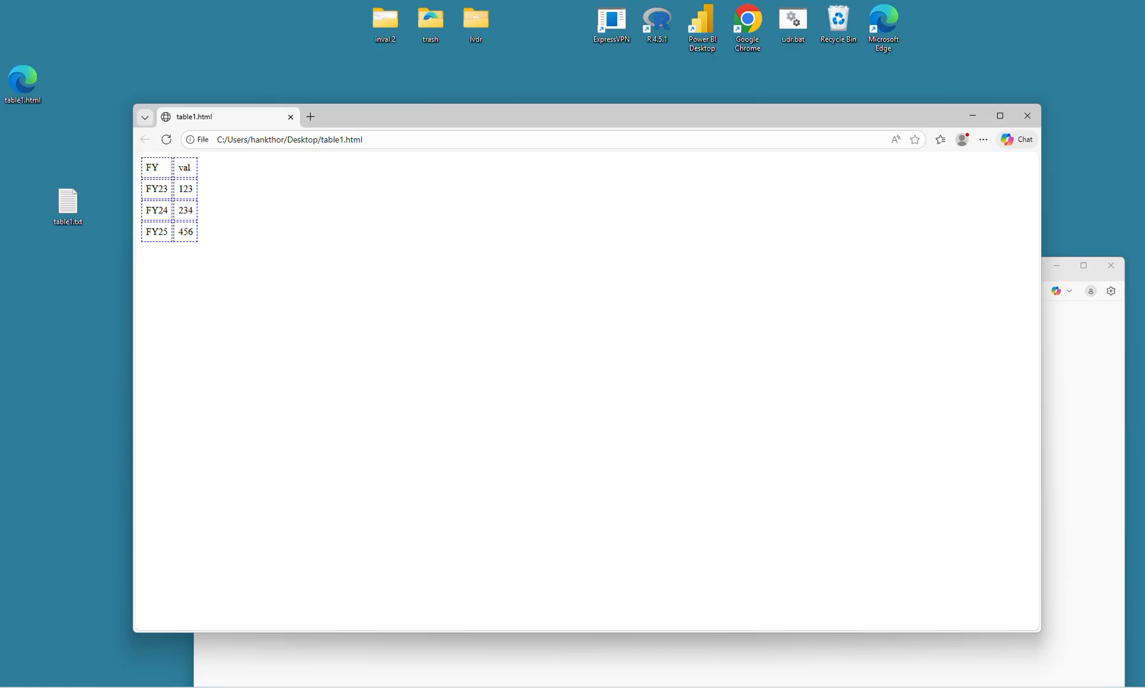
- Switch to Power BI Desktop and connect to a Web data source using the copied table1.html file address
left_click(647, 687)
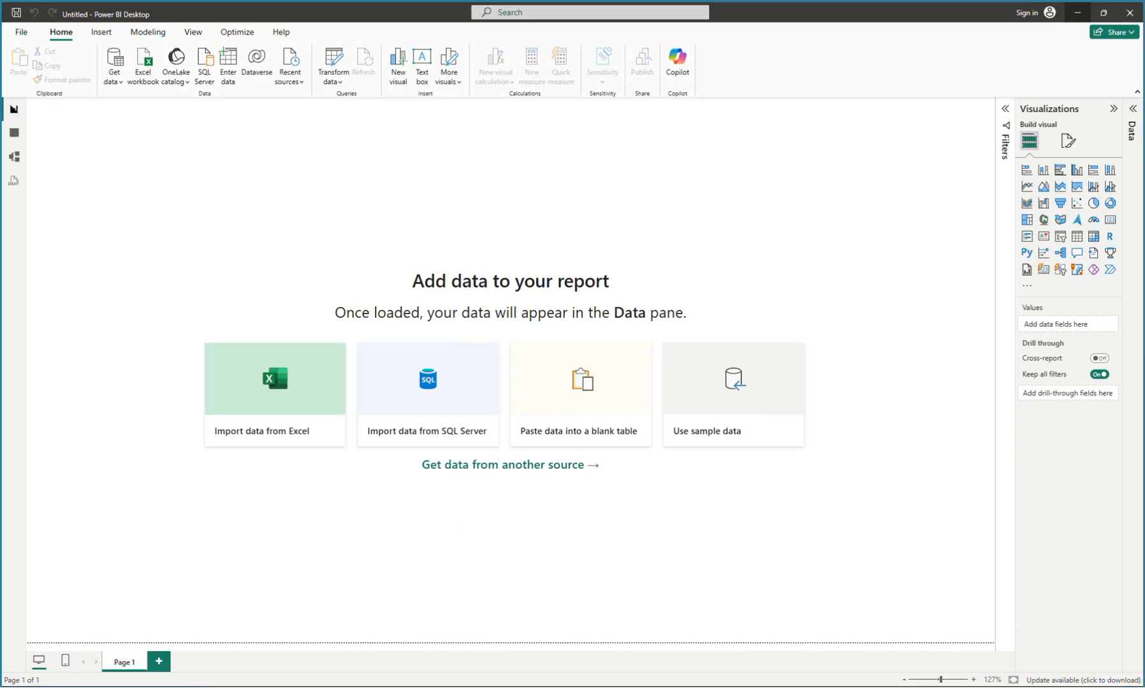
left_click(114, 76)
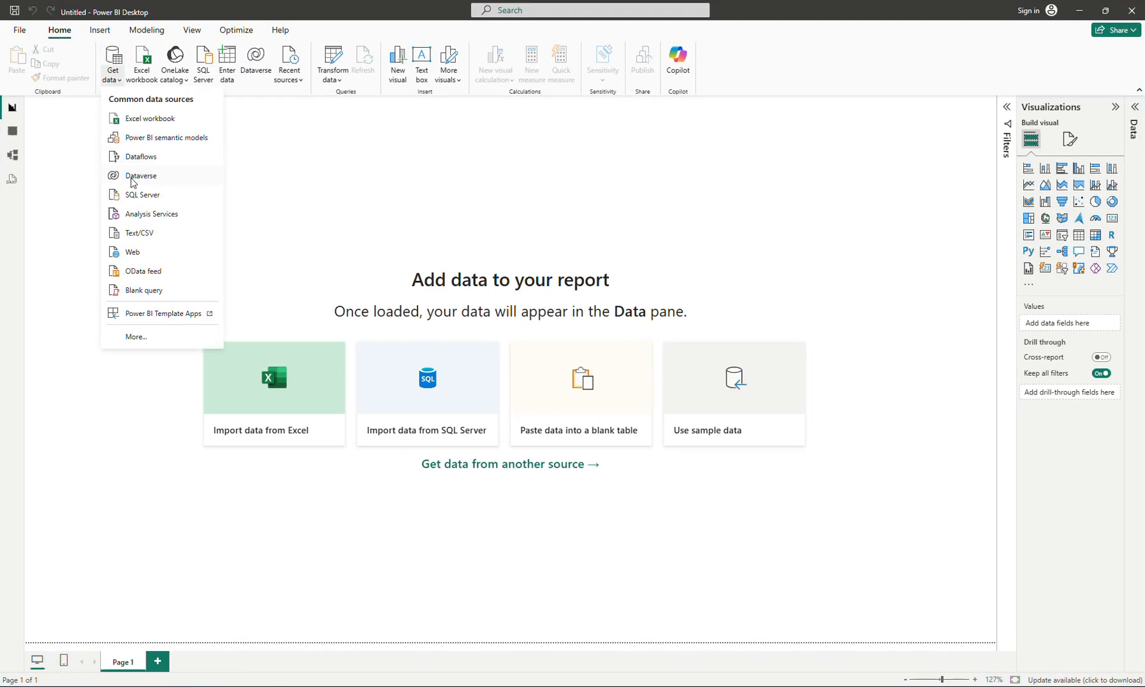
left_click(137, 253)
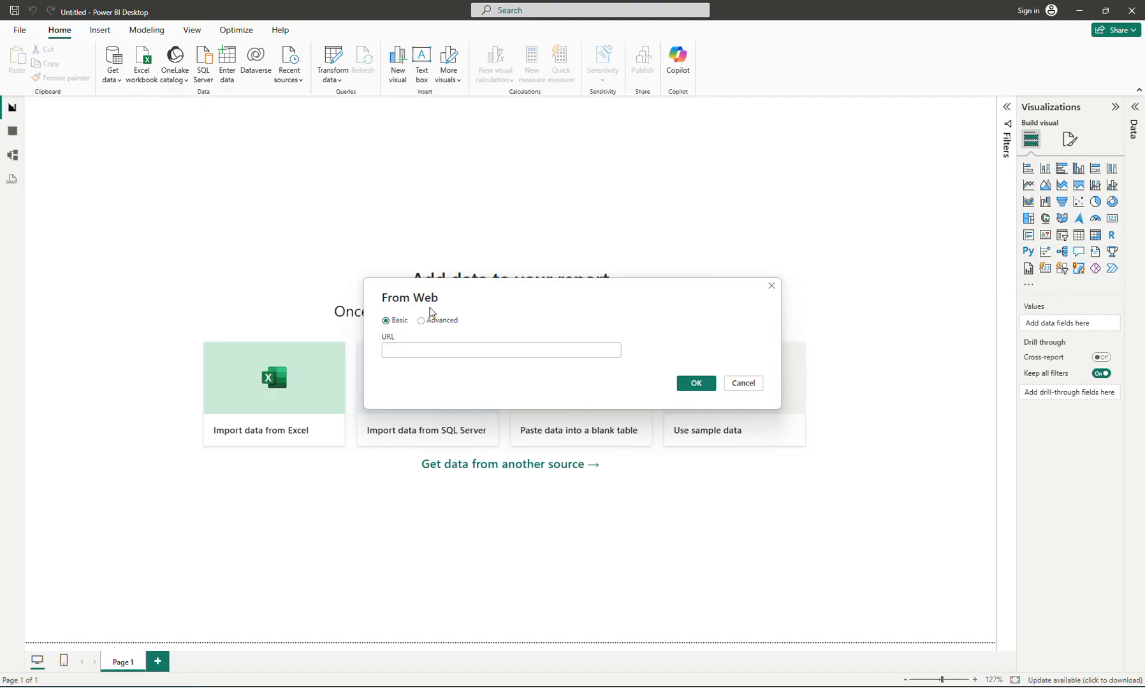
type("file:///C:/Users/hankthor/Desktop/table1.html")
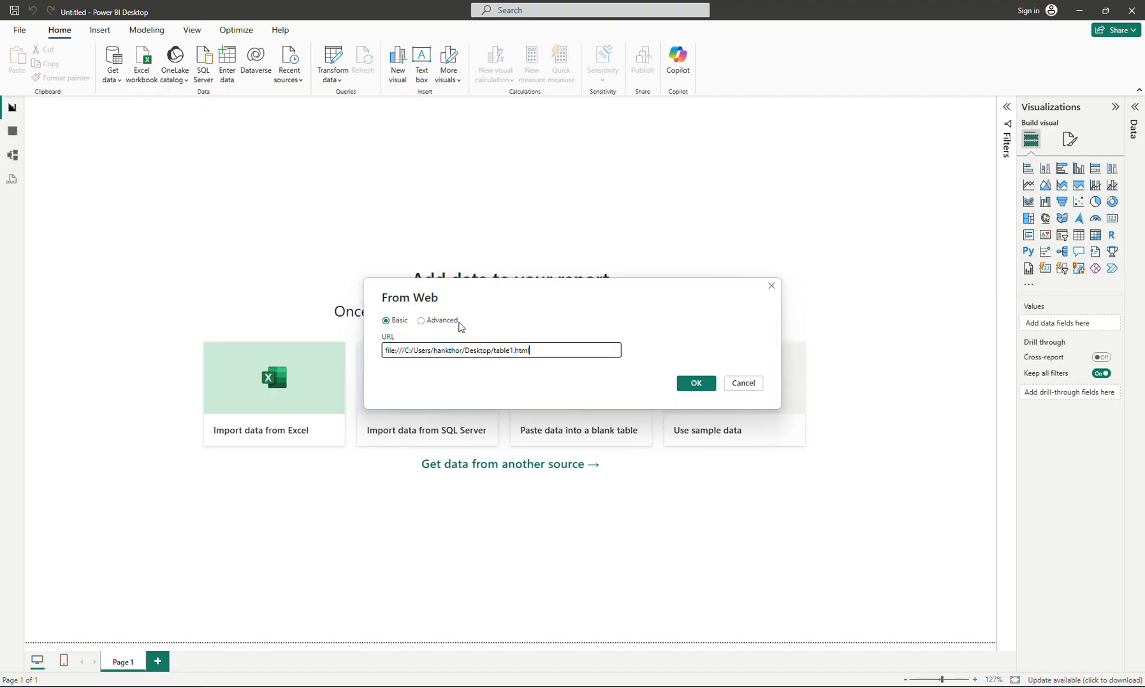
left_click(689, 386)
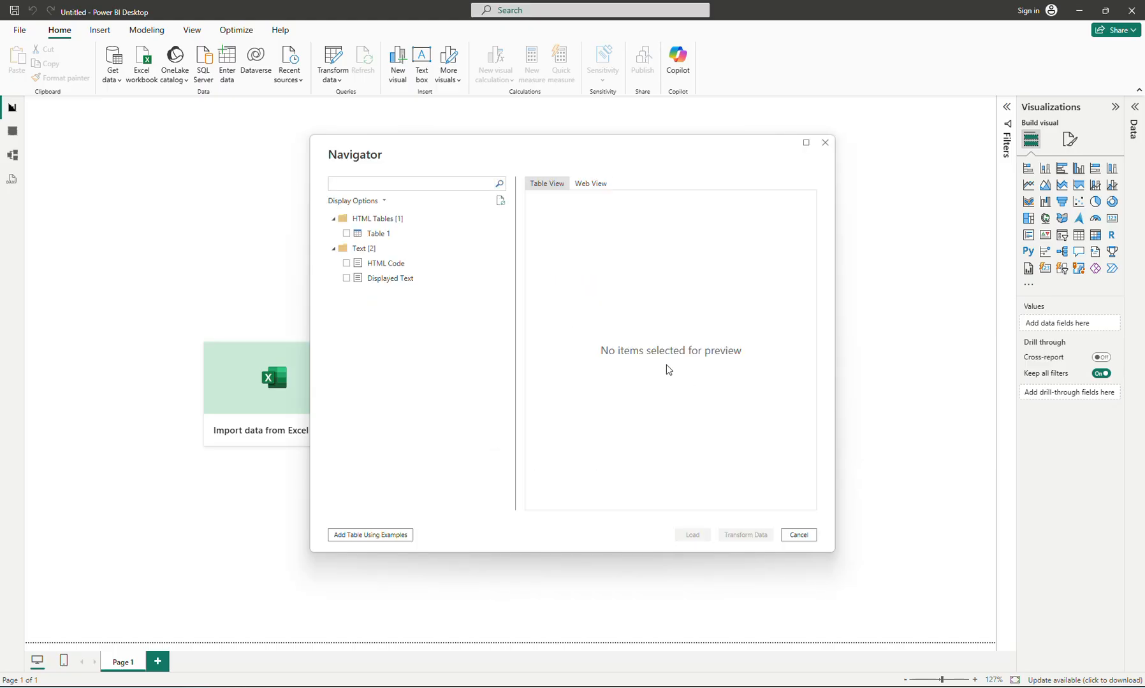
- Preview Table 1 from the HTML tables and load it into the report
left_click(370, 234)
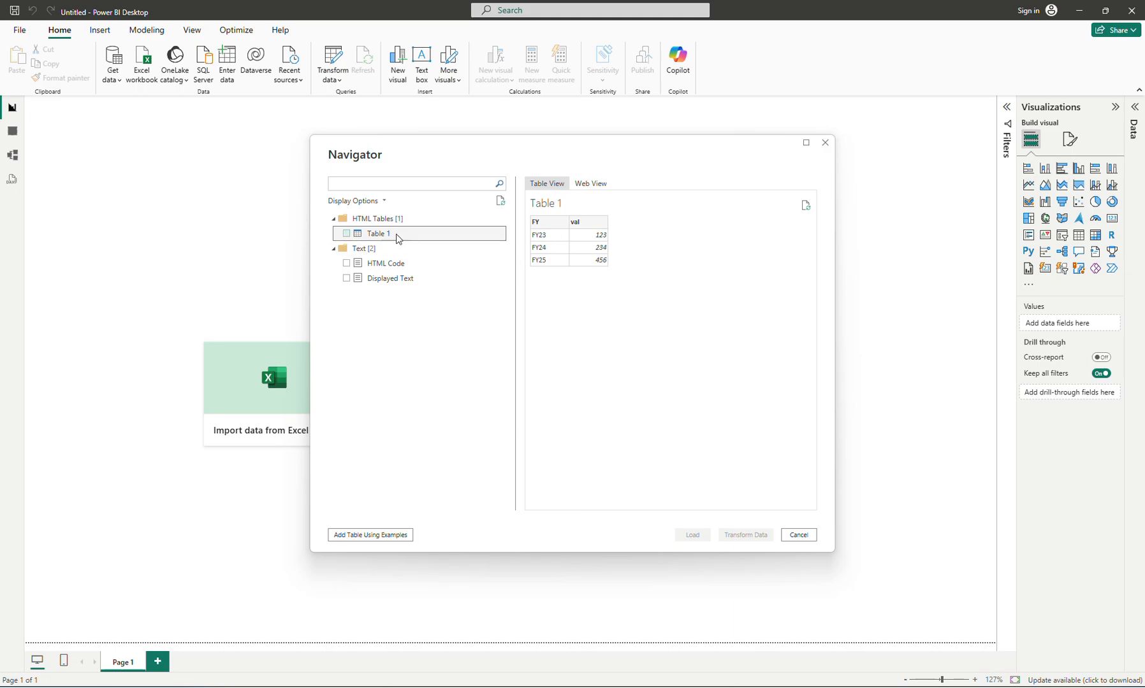
left_click(347, 234)
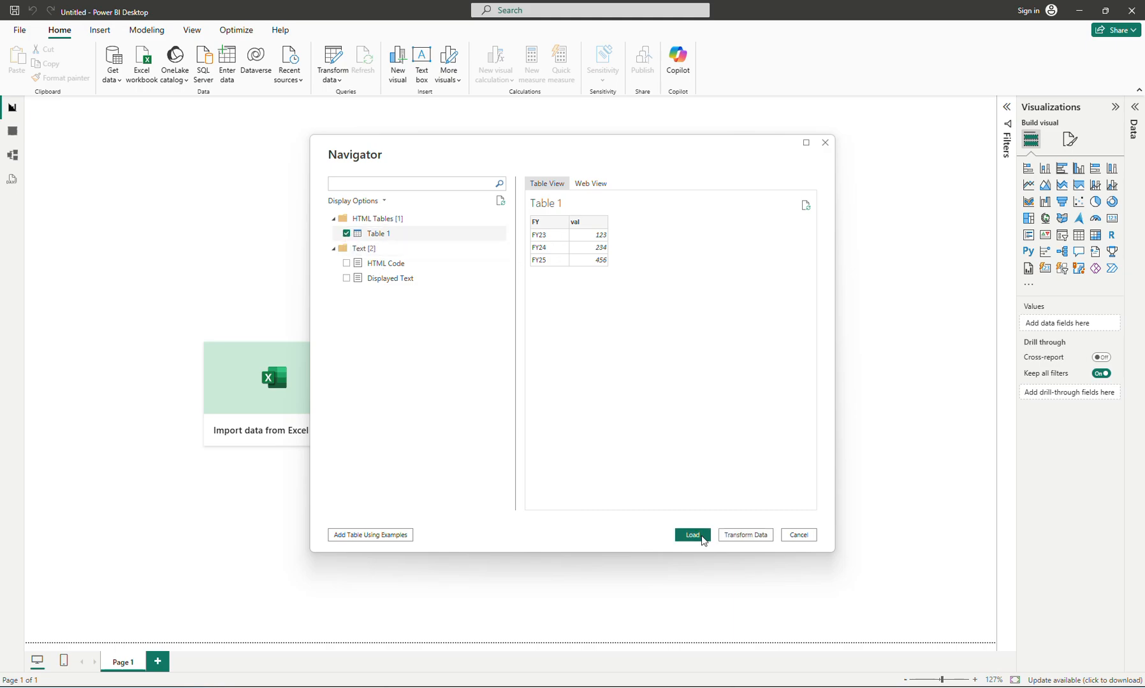
left_click(692, 535)
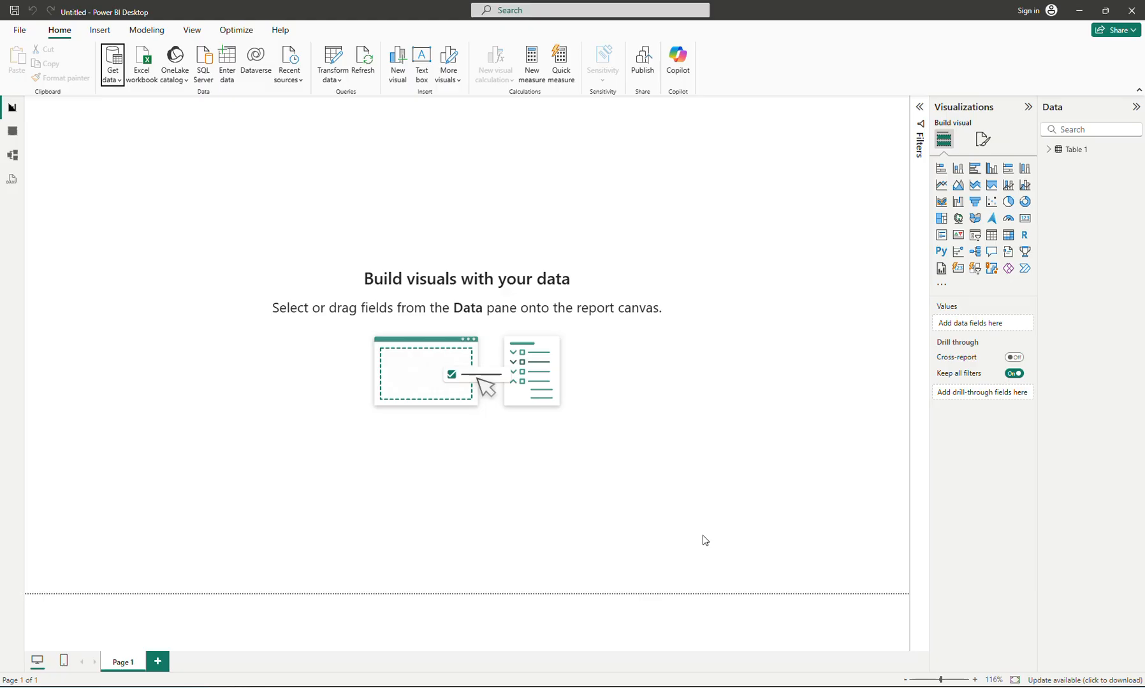
- Rename the loaded table as t1
double_click(1070, 149)
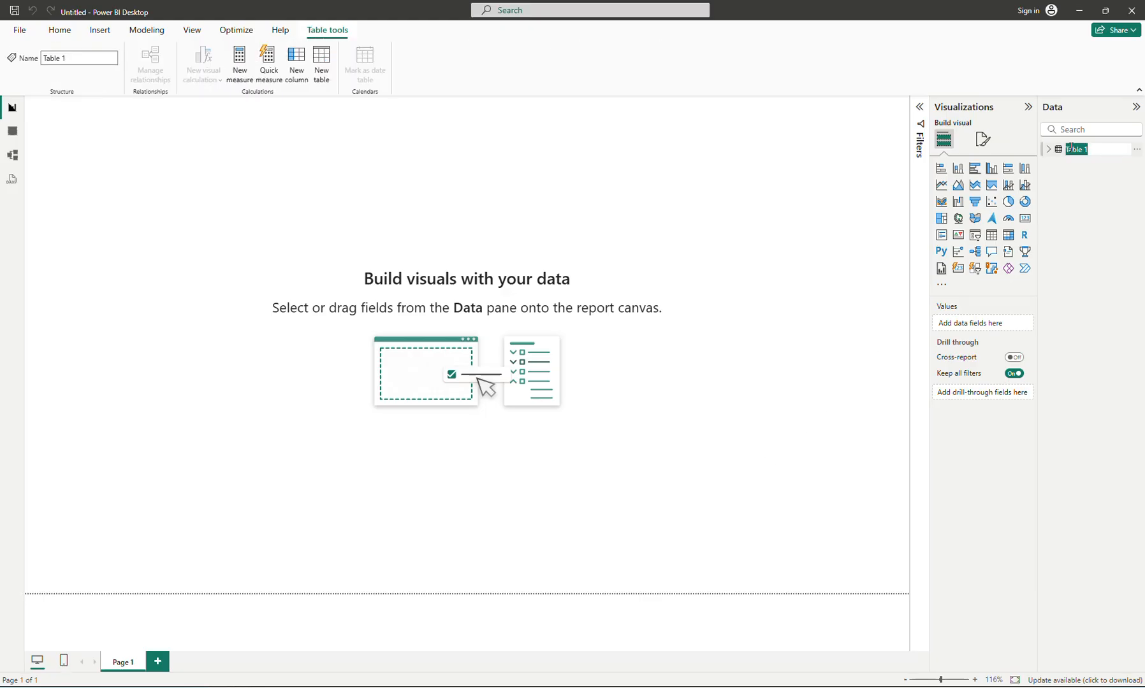
type("t1")
key("Return")
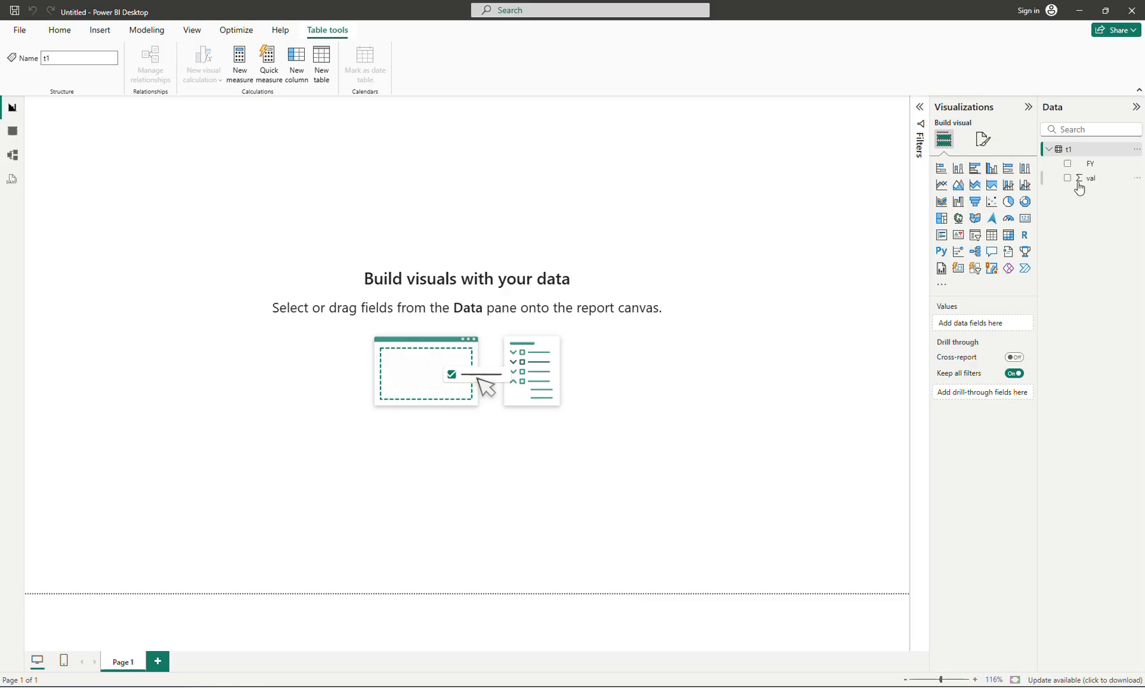
- Build a stacked column chart of val by FY, moved inward from the page corner and stretched wider and shorter
left_click(1067, 164)
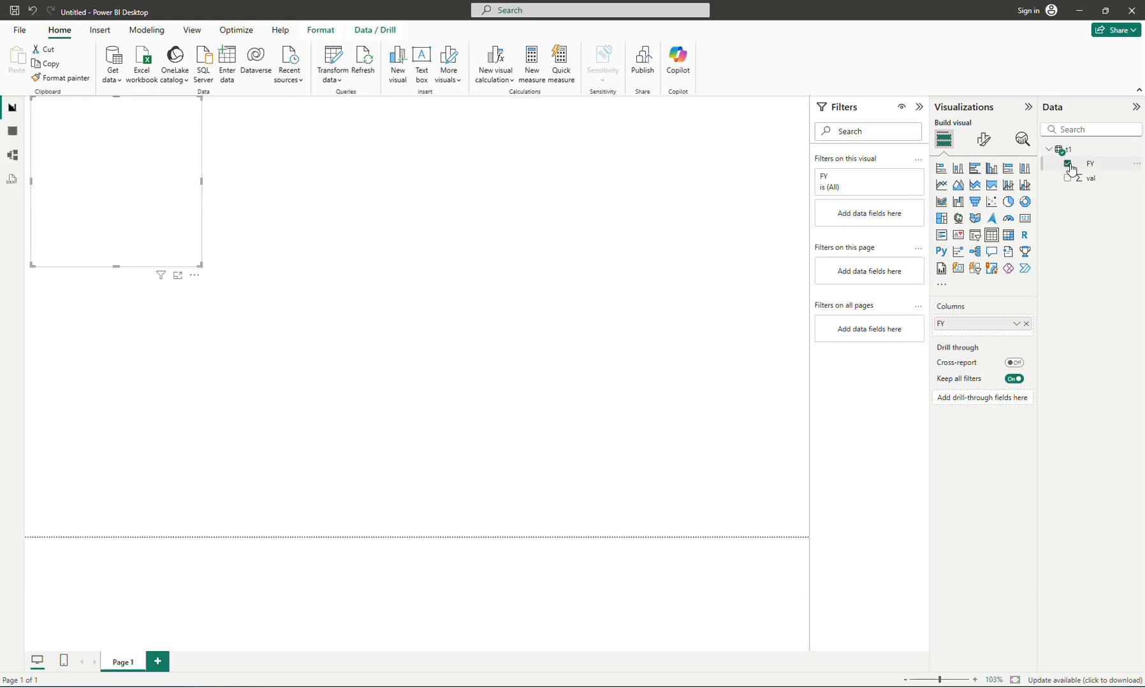
left_click_drag(189, 181, 265, 295)
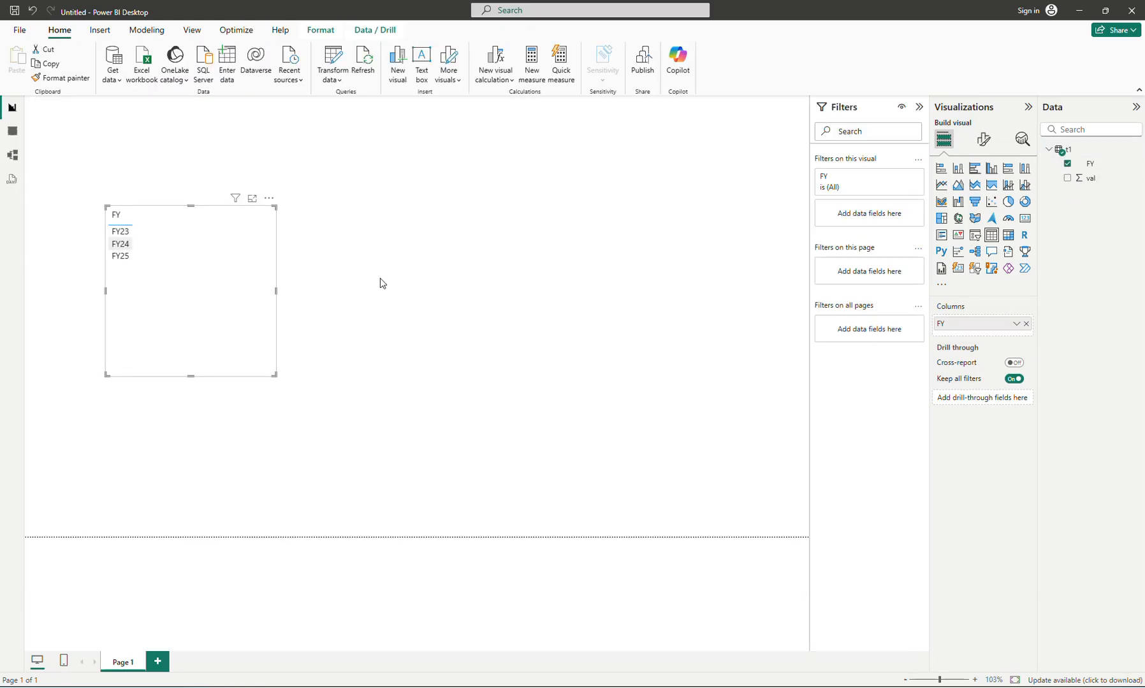
left_click(1068, 178)
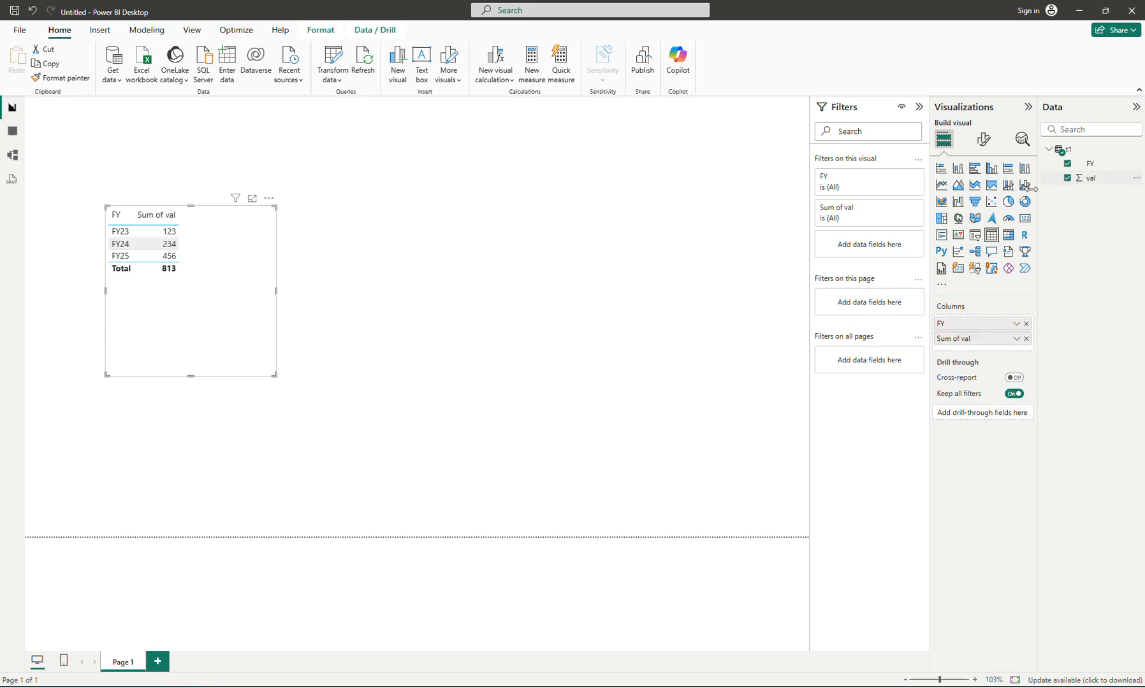
left_click(957, 168)
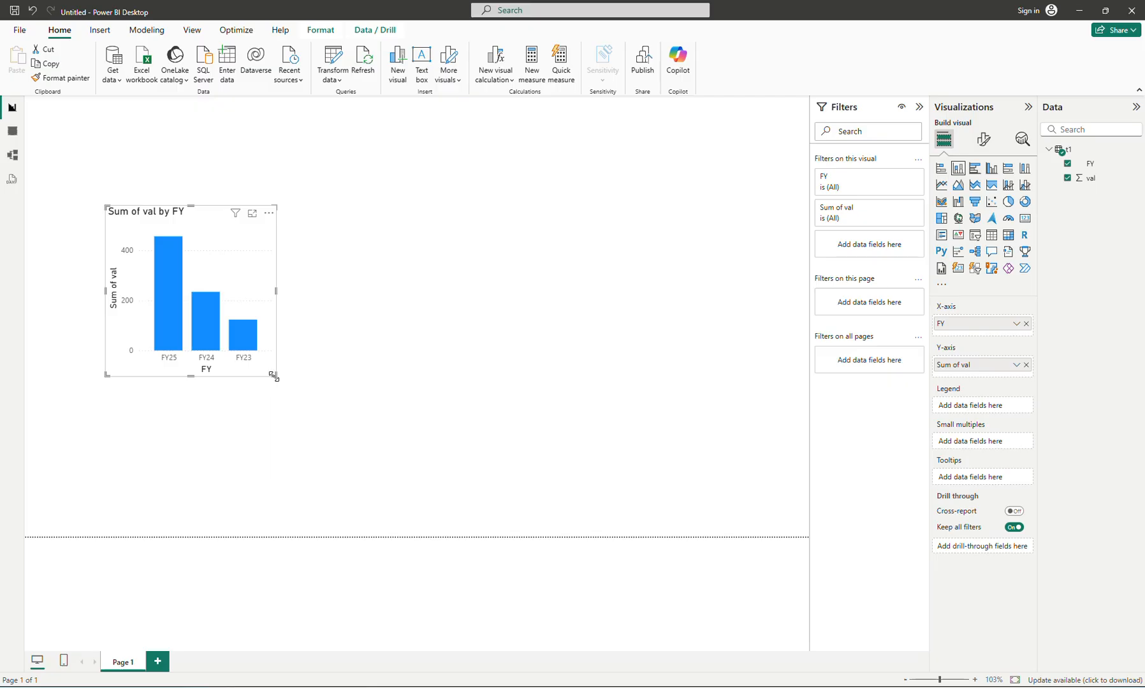
left_click_drag(275, 376, 380, 307)
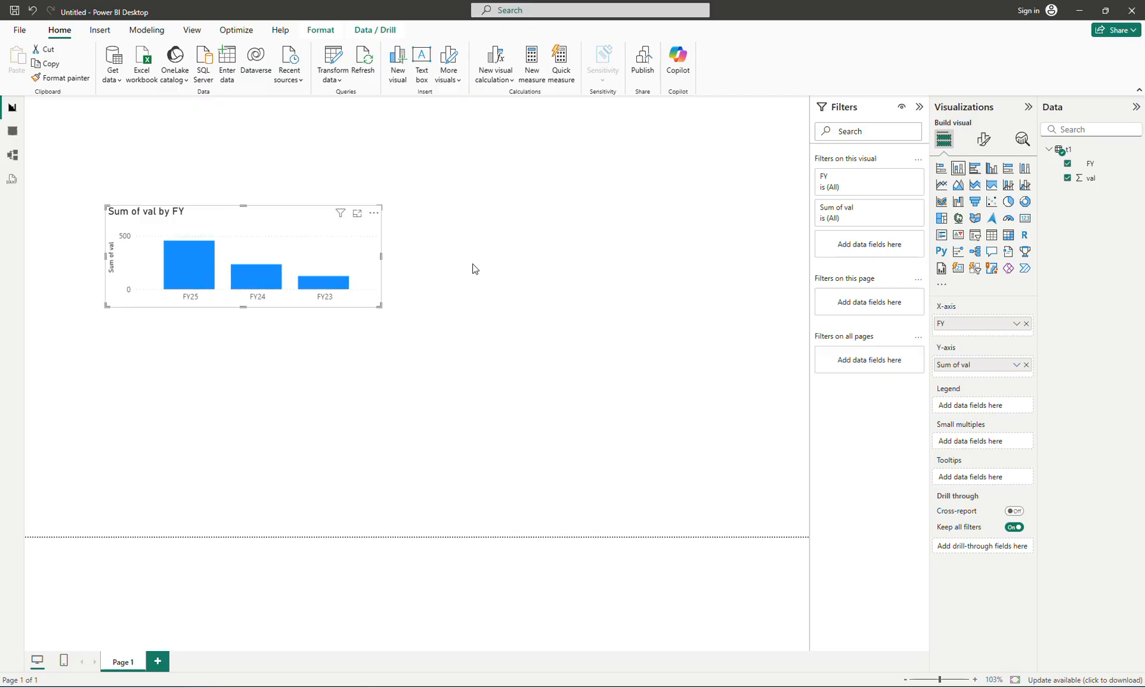
- Sort the chart's axis by FY in ascending order and move the chart slightly up and left on the page
left_click(375, 213)
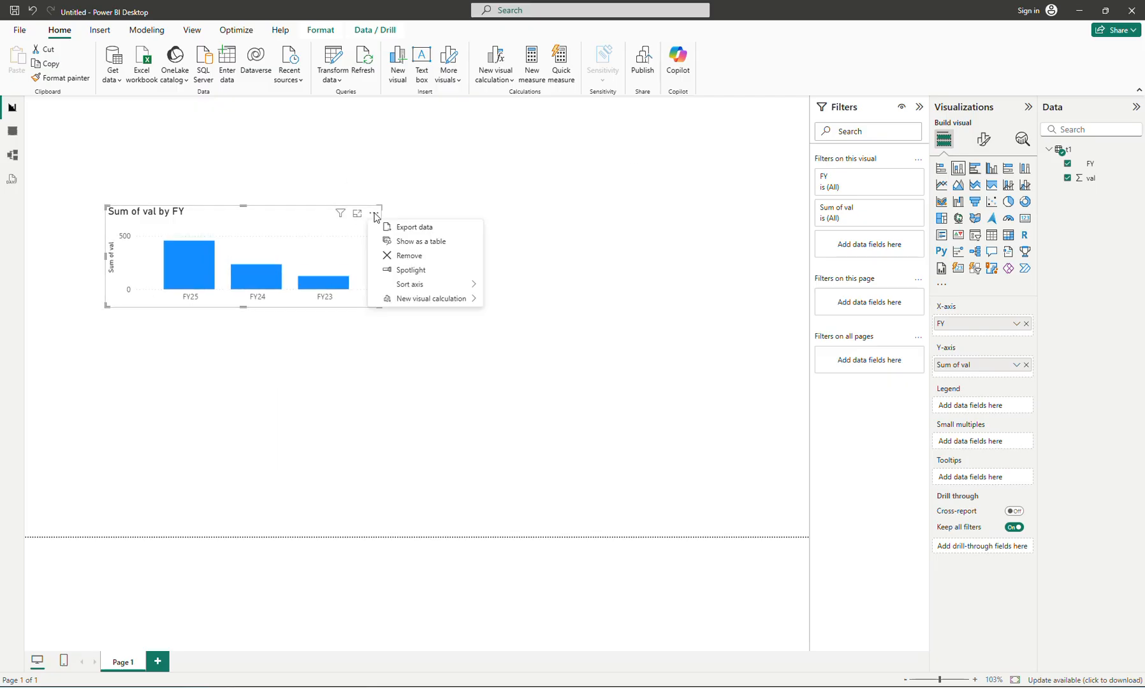
mouse_move(459, 286)
left_click(512, 285)
left_click(376, 214)
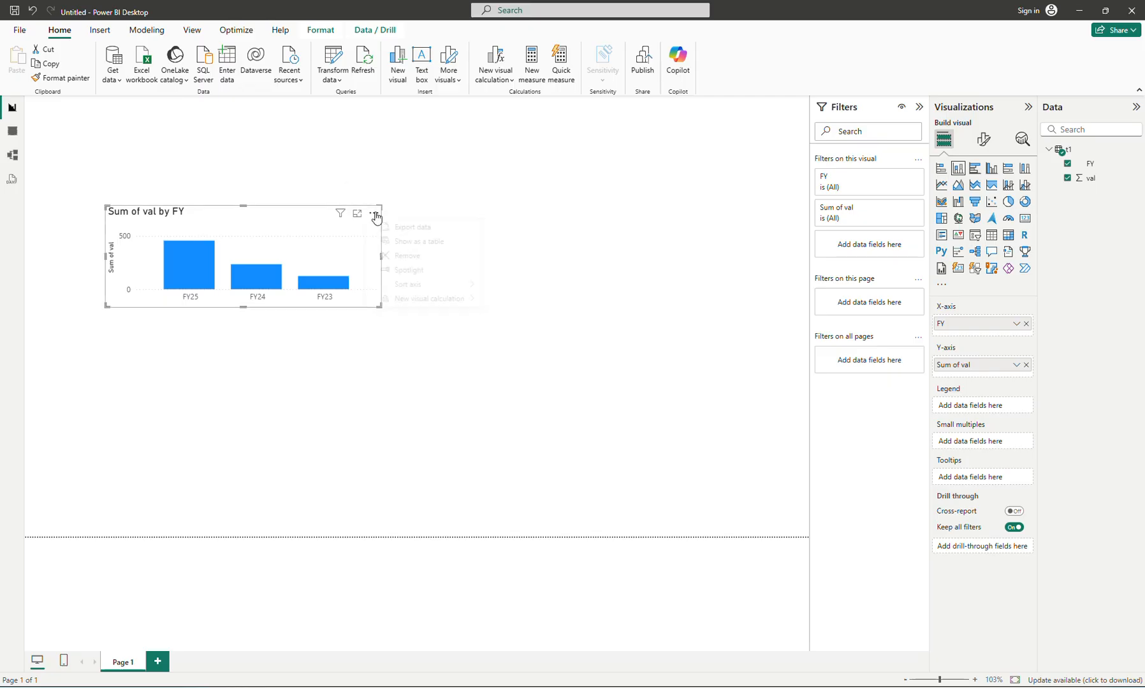
mouse_move(452, 285)
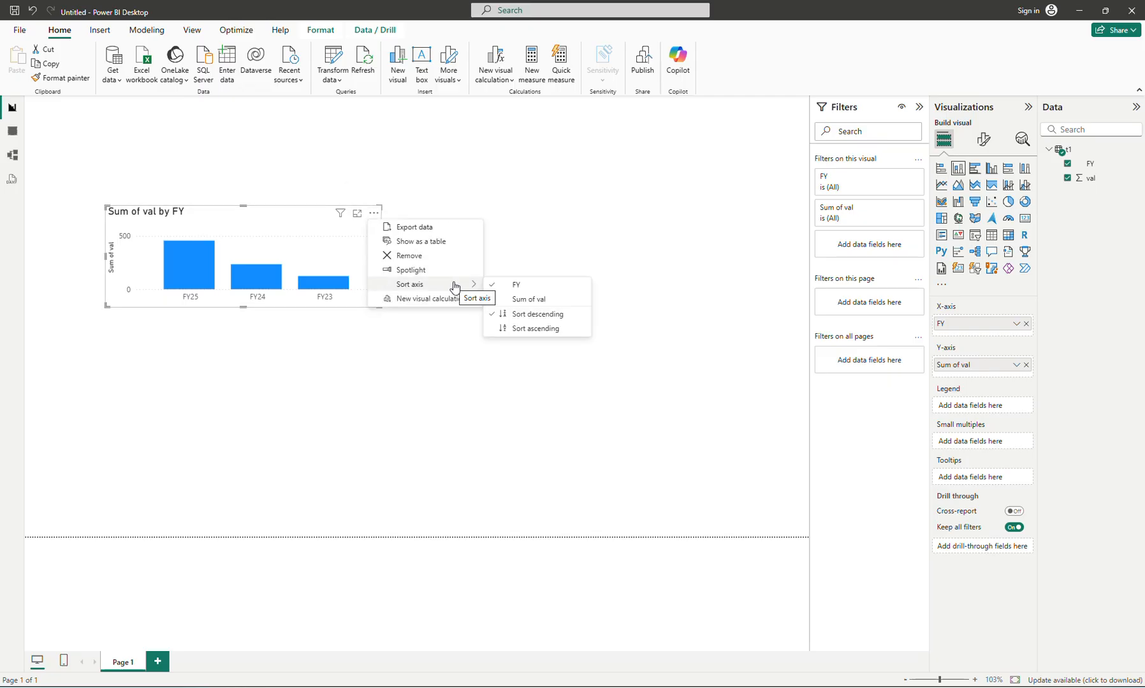
left_click(514, 329)
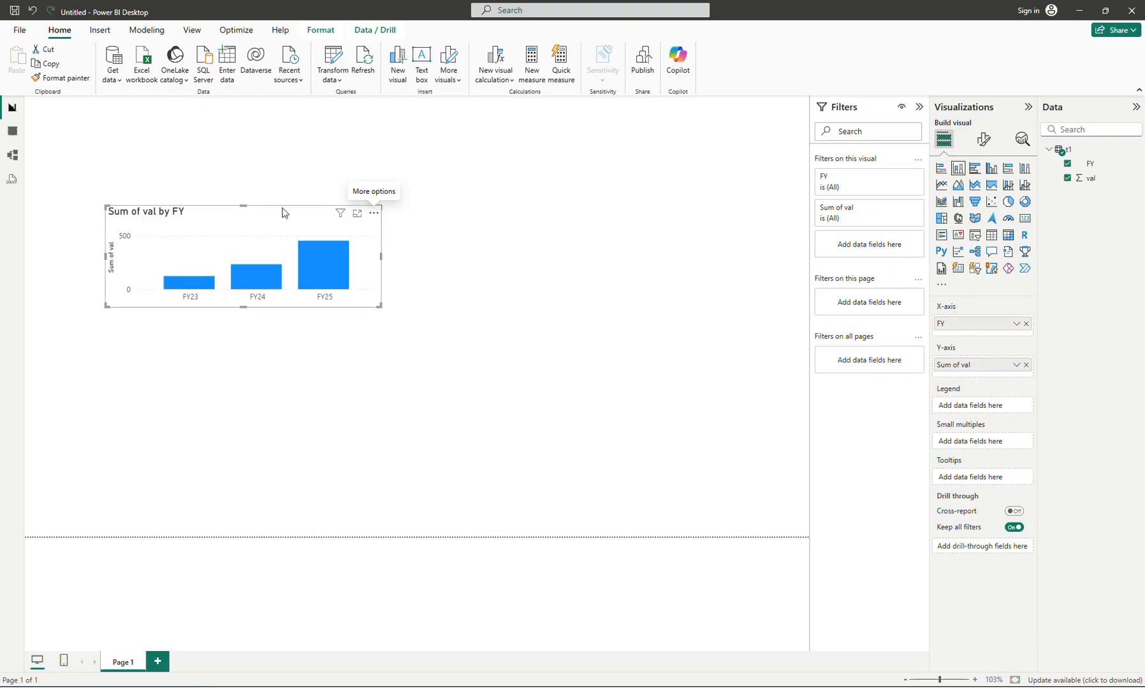
left_click_drag(285, 210, 267, 161)
left_click(424, 281)
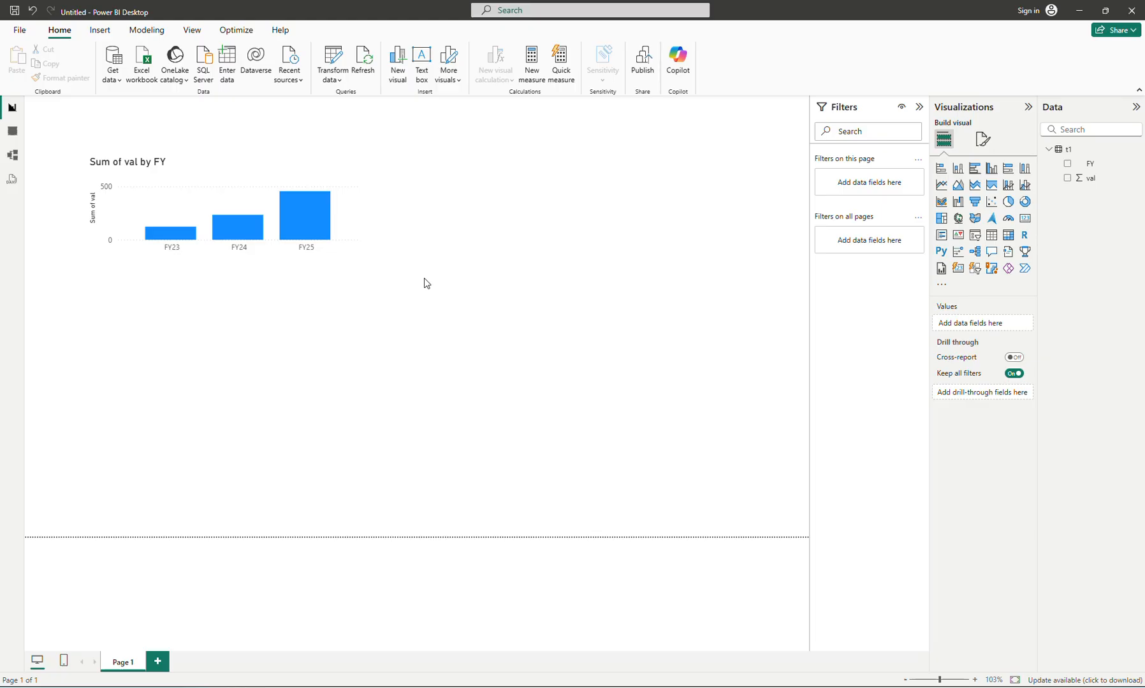
- Switch to table1.html in Notepad and duplicate the FY25 row directly below itself
left_click(695, 687)
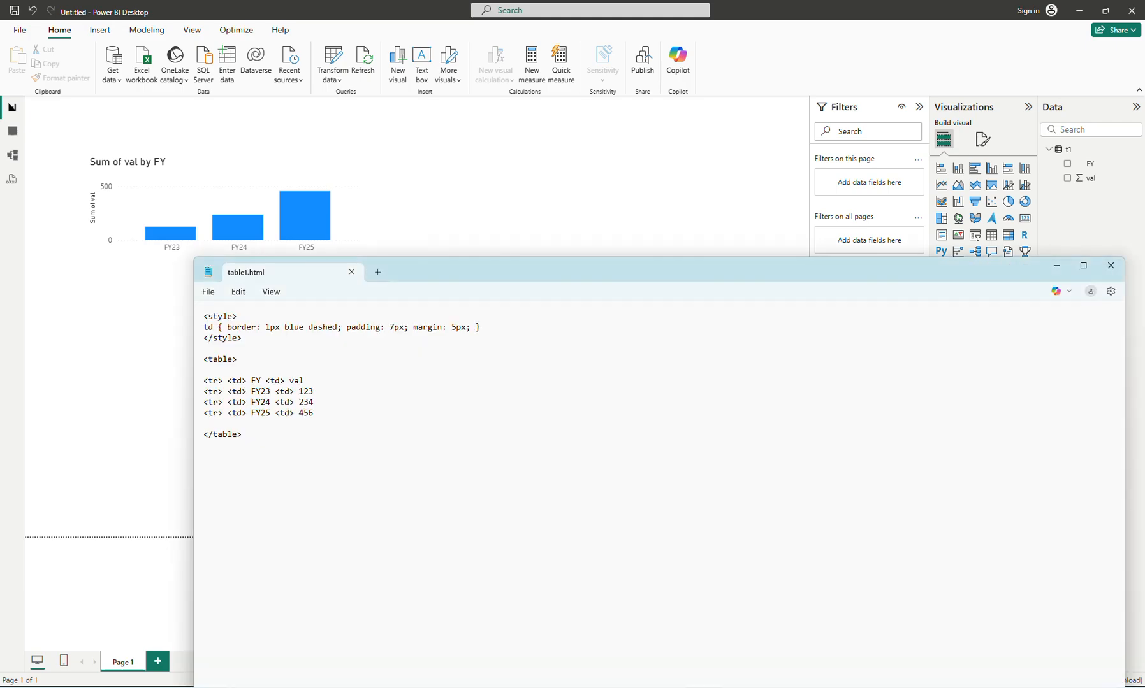
left_click(378, 402)
key("shift+Down")
key("Up")
key("Up")
key("shift+Down")
key("Down")
key("Down")
key("shift+Up")
key("ctrl+c")
key("Right")
key("ctrl+v")
- Change the duplicated row to FY26 with value 567, save the file and reload the page in the browser
key("Right")
key("Right")
key("Right")
key("Right")
key("Right")
key("Right")
key("Right")
key("Right")
key("Right")
key("Right")
key("Right")
key("Right")
key("Right")
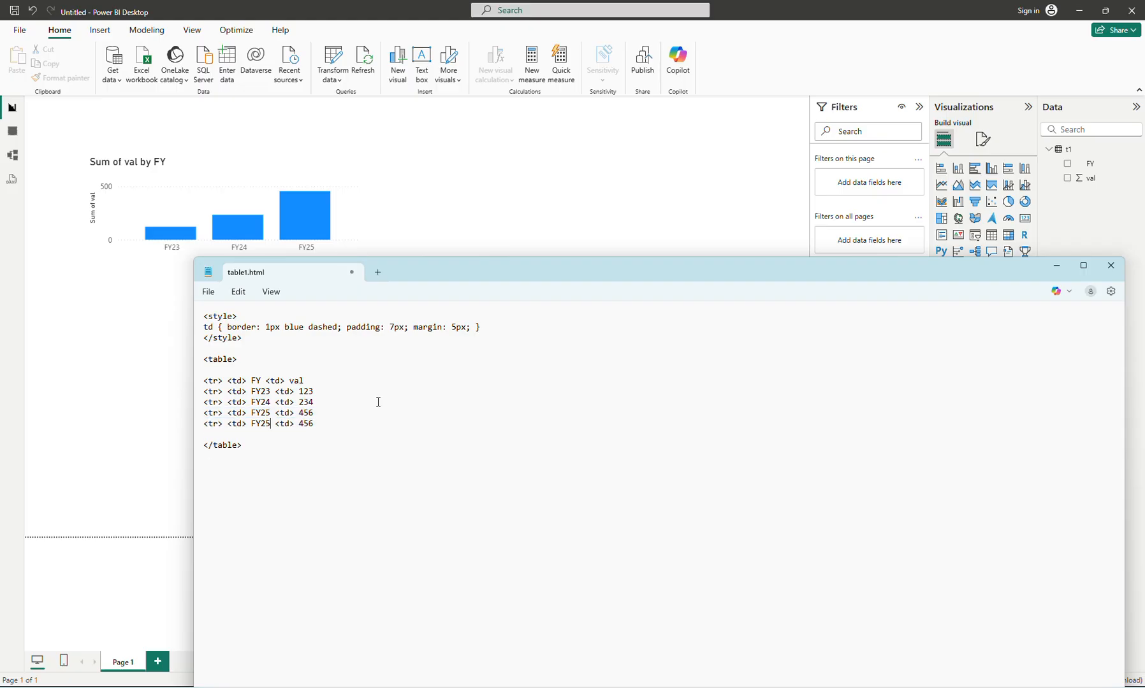
key("BackSpace")
type("6")
key("Right")
key("Right")
key("Right")
key("Right")
key("Right")
key("Right")
key("shift+Right")
key("shift+Right")
key("shift+Right")
type("567")
left_click(383, 638)
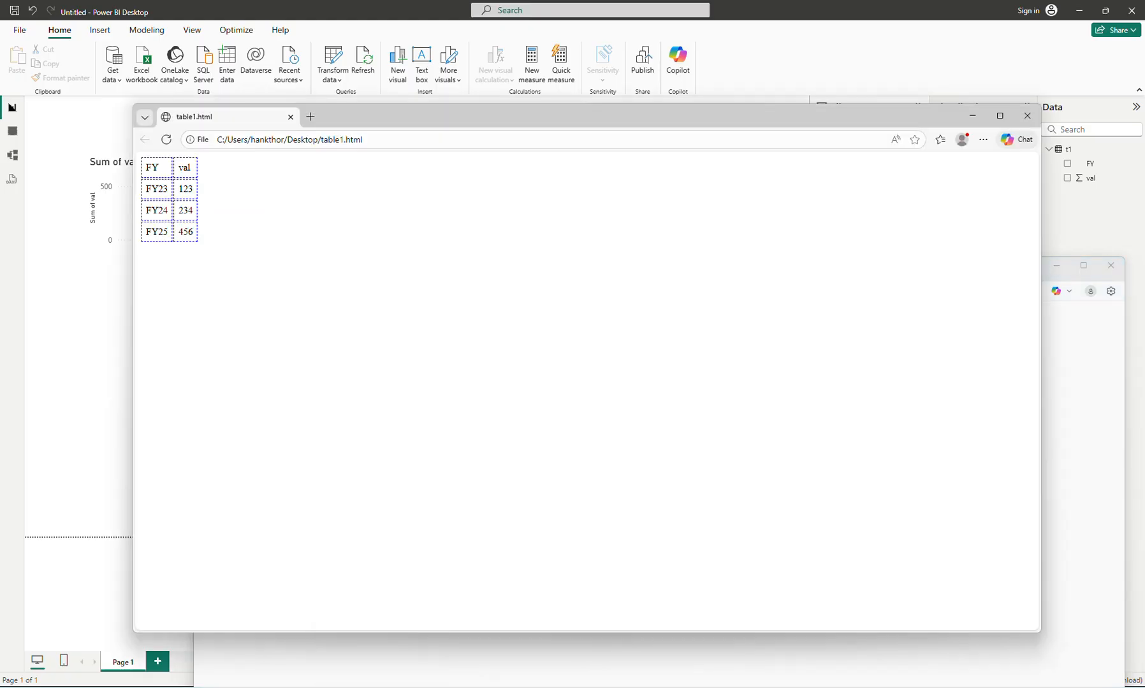
left_click(166, 140)
- Switch to Power BI Desktop and refresh the data of table t1
left_click(94, 312)
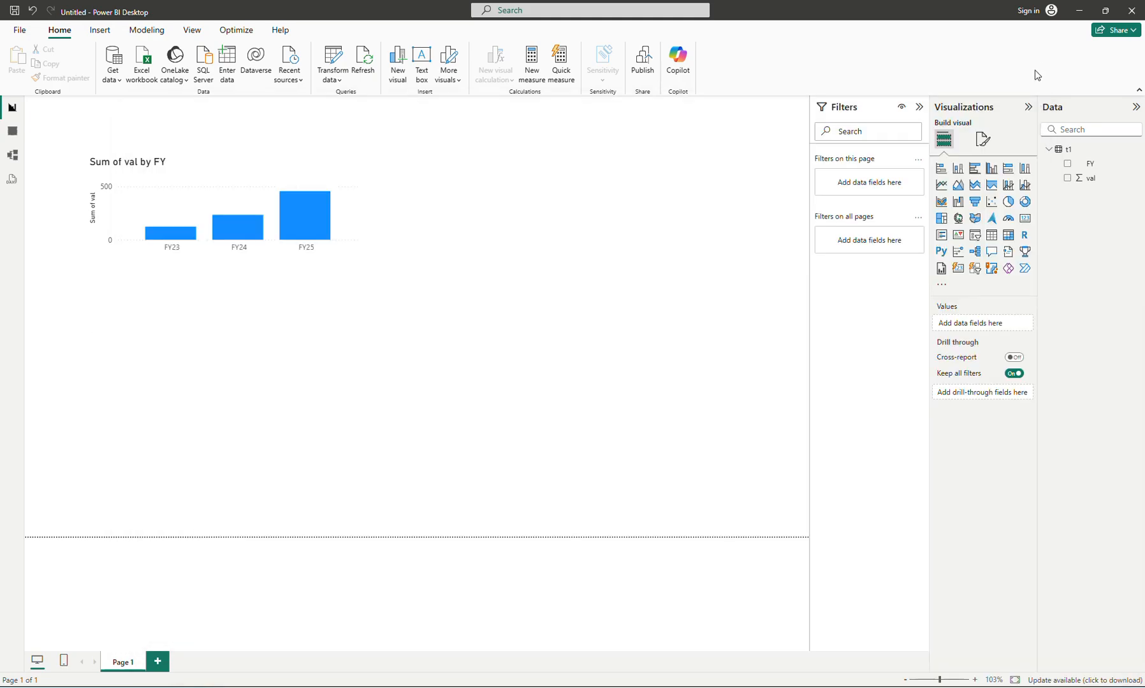
left_click(1079, 153)
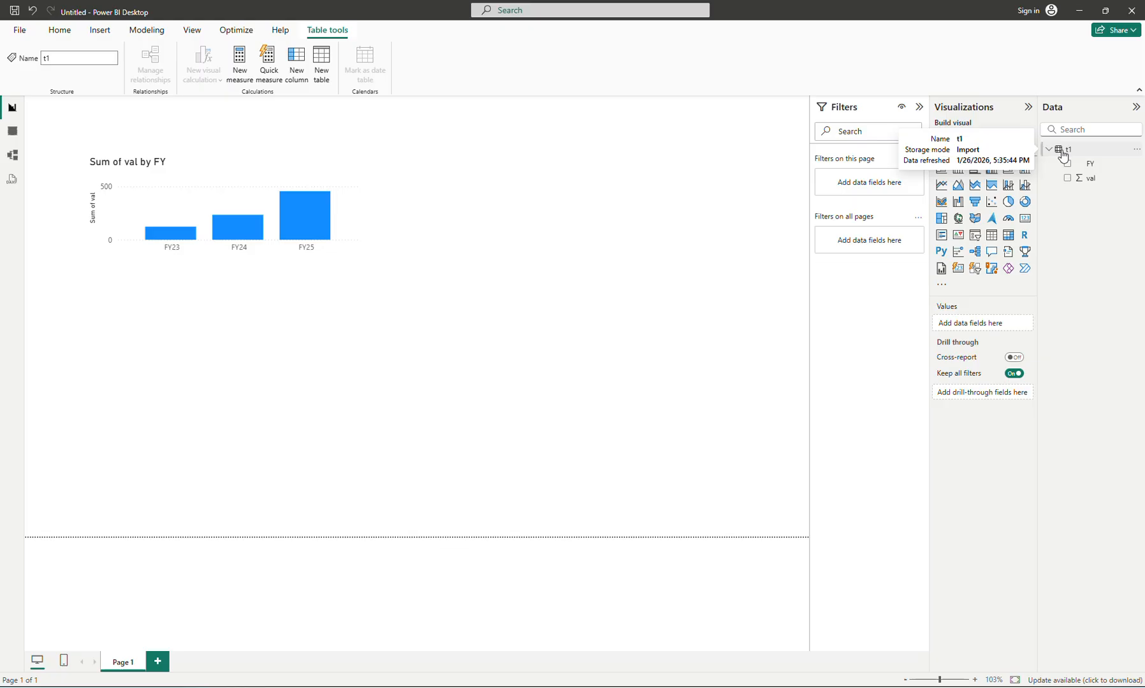
right_click(1063, 155)
left_click(980, 219)
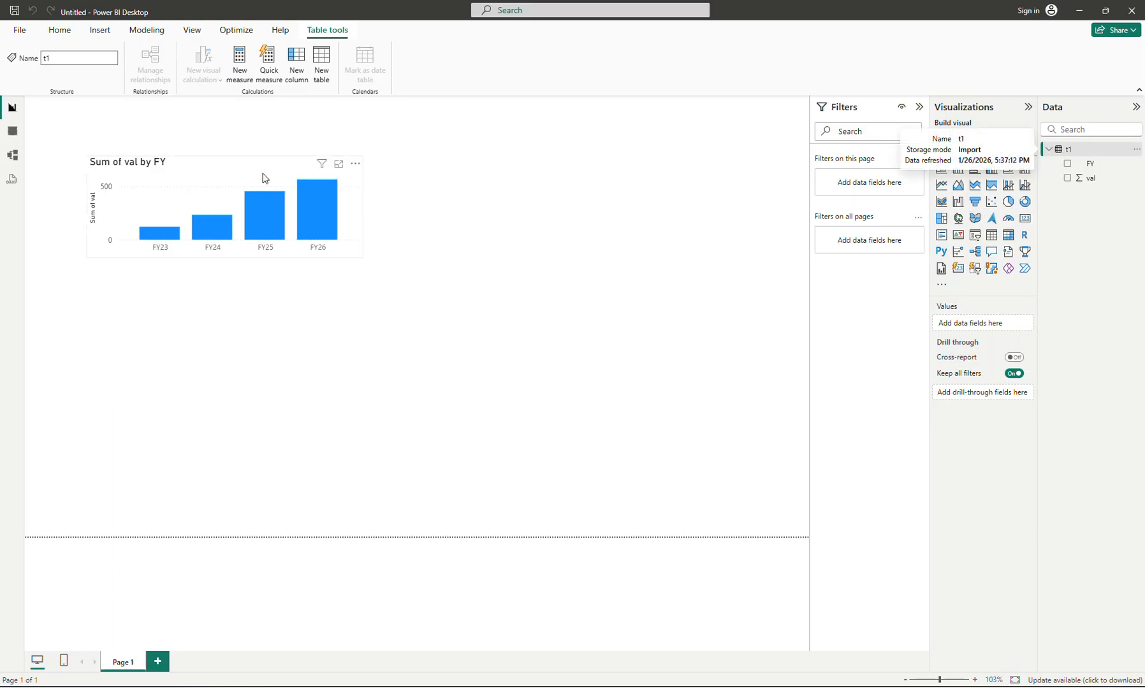
- Make the column chart taller and slightly narrower, and place a copy of it below converted to a line chart
left_click(350, 254)
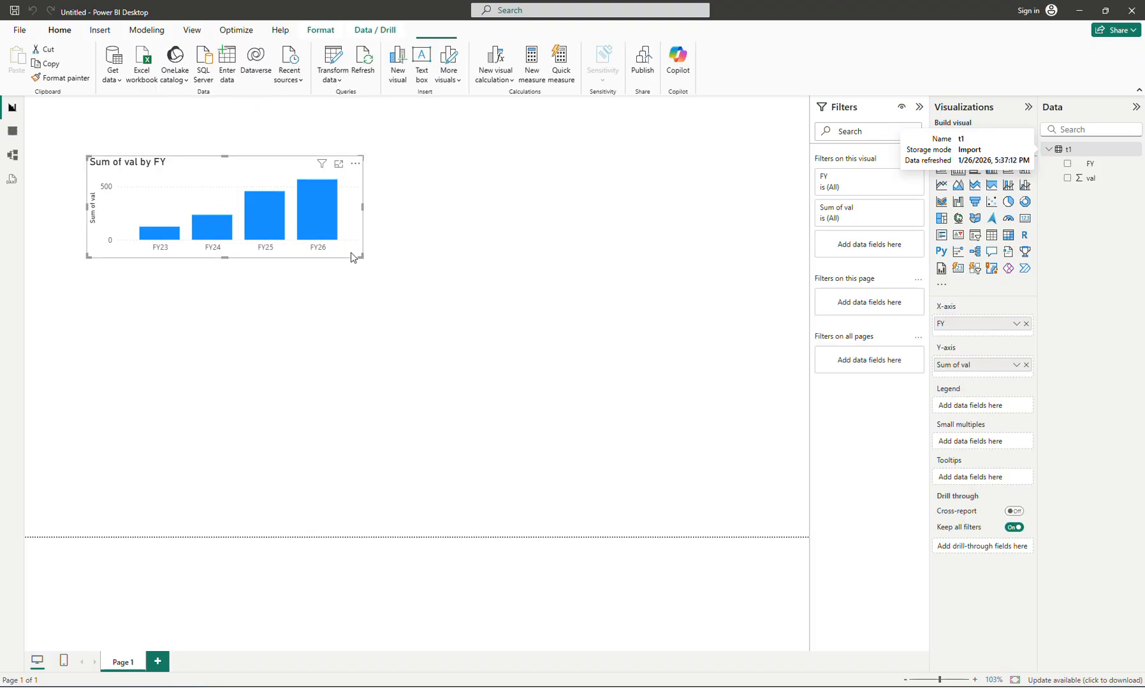
left_click_drag(361, 256, 351, 288)
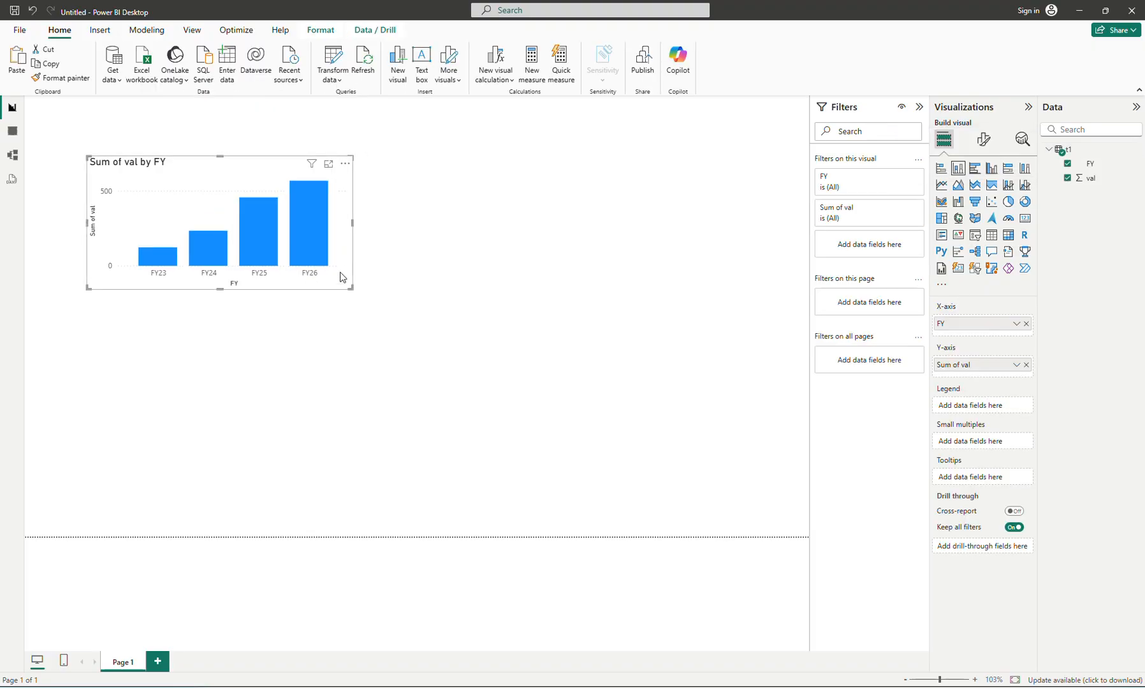
key("ctrl+c")
key("ctrl+v")
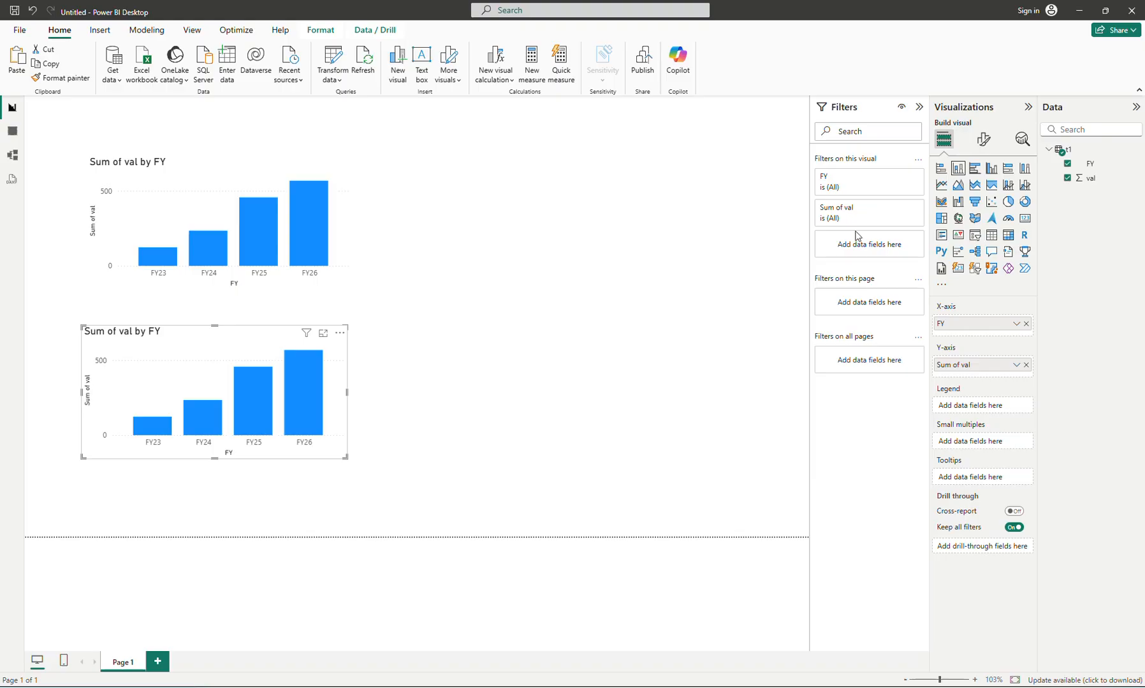
left_click(942, 185)
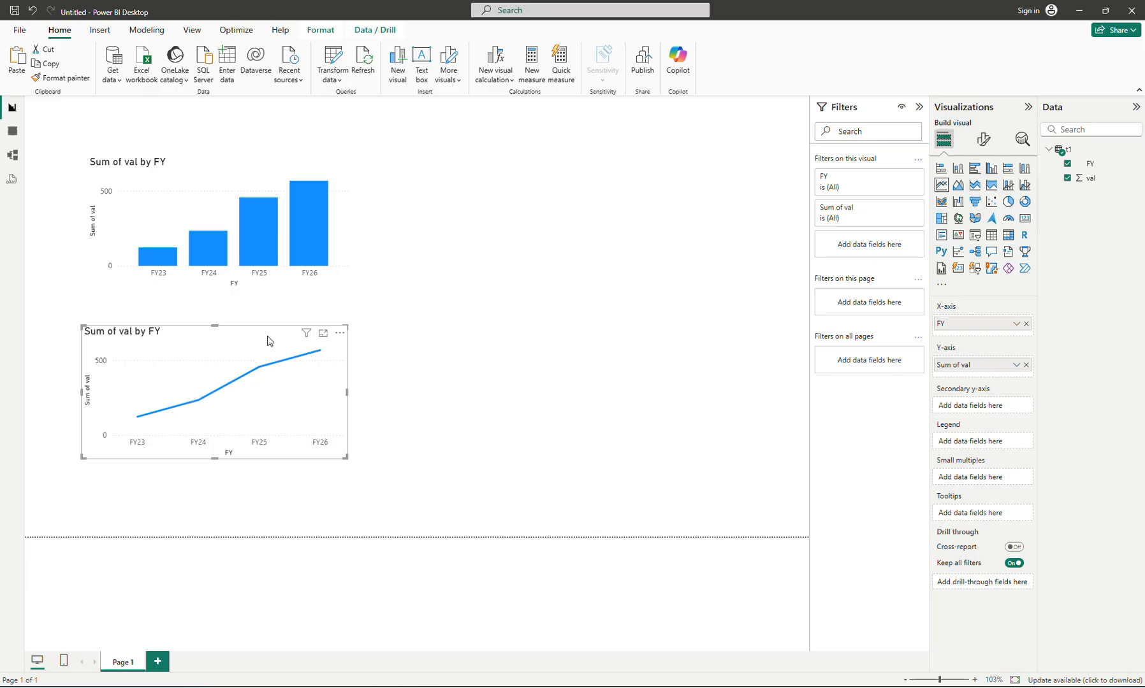
- Duplicate the line chart, place the copy beside the column chart and convert it to a stacked bar chart
key("ctrl+c")
key("ctrl+v")
left_click_drag(268, 339, 605, 167)
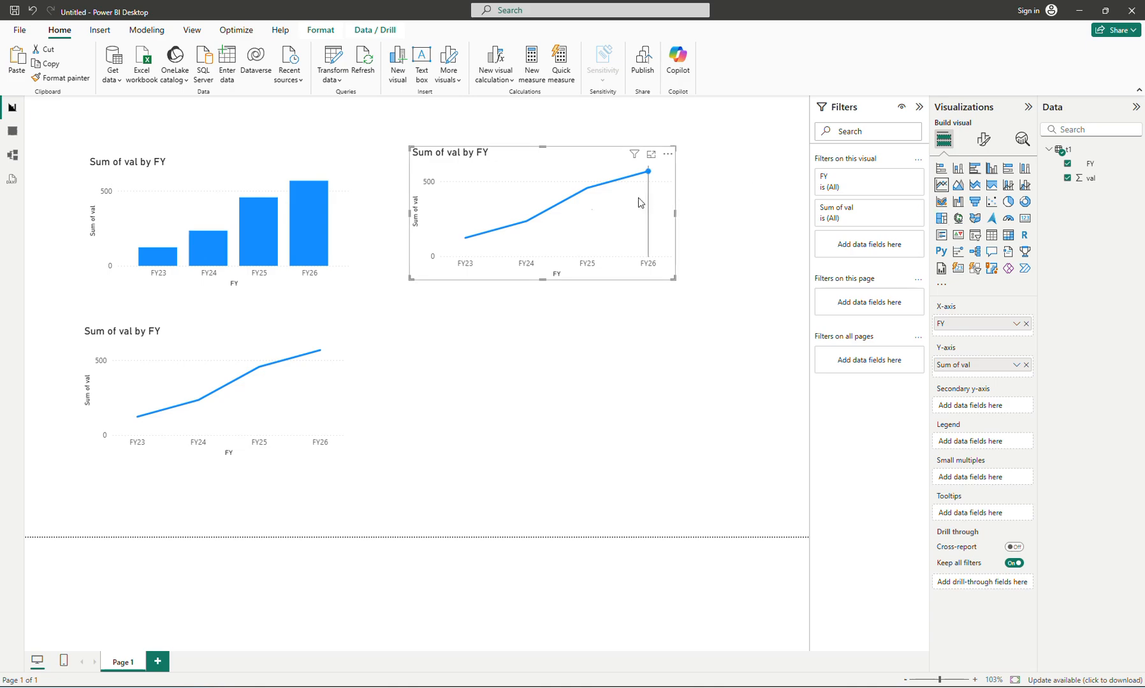
mouse_move(592, 232)
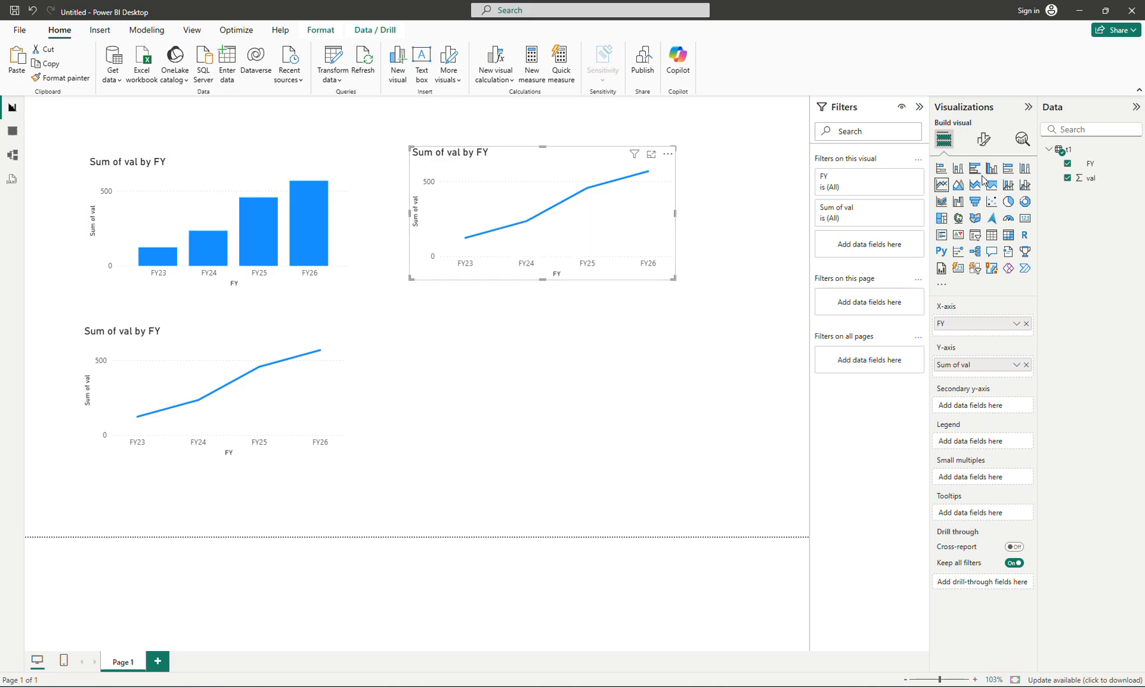
left_click(945, 171)
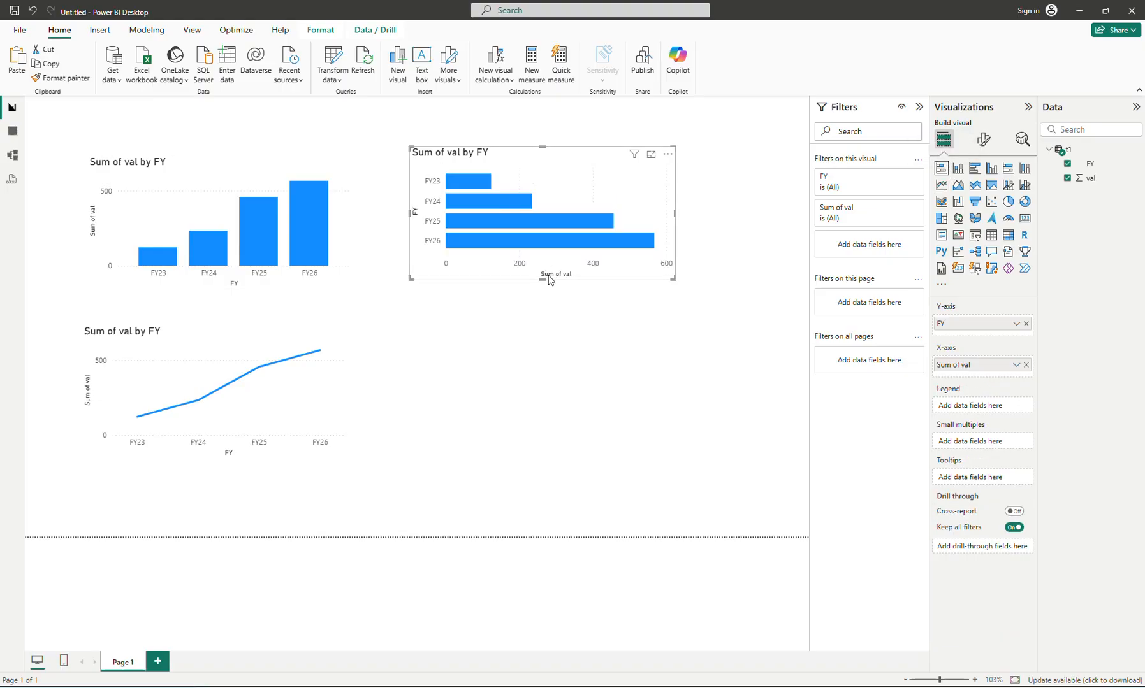
left_click(490, 351)
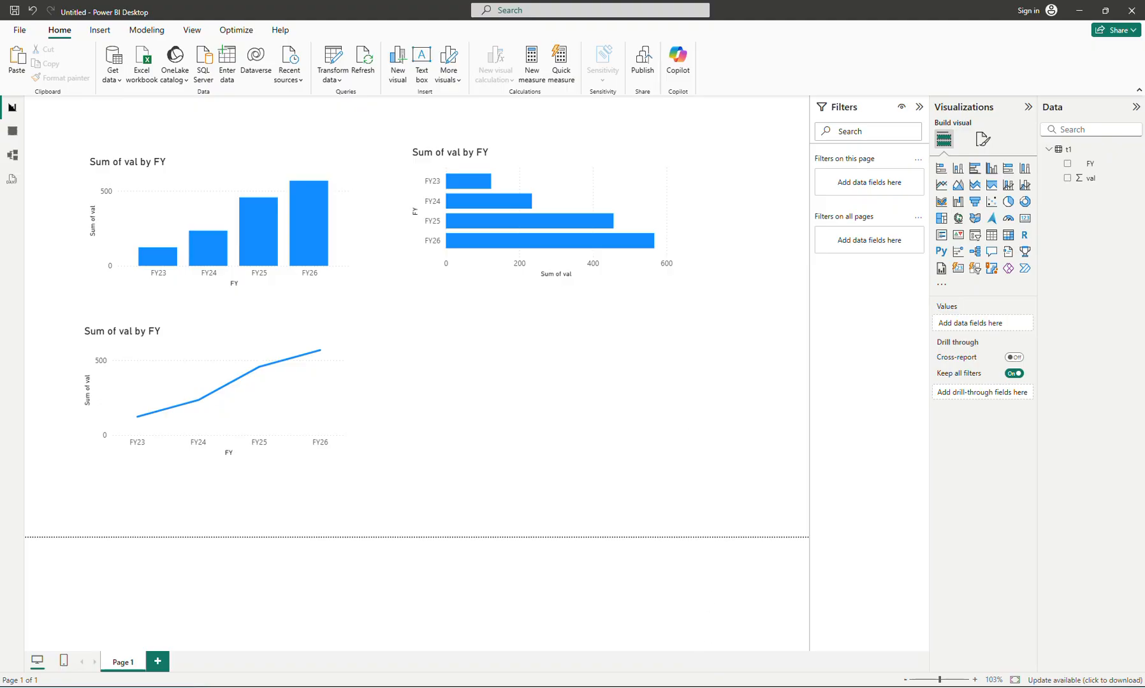
- Switch to table1.html in Notepad and save it on the Desktop under the new name table2.html
left_click(694, 687)
left_click(673, 534)
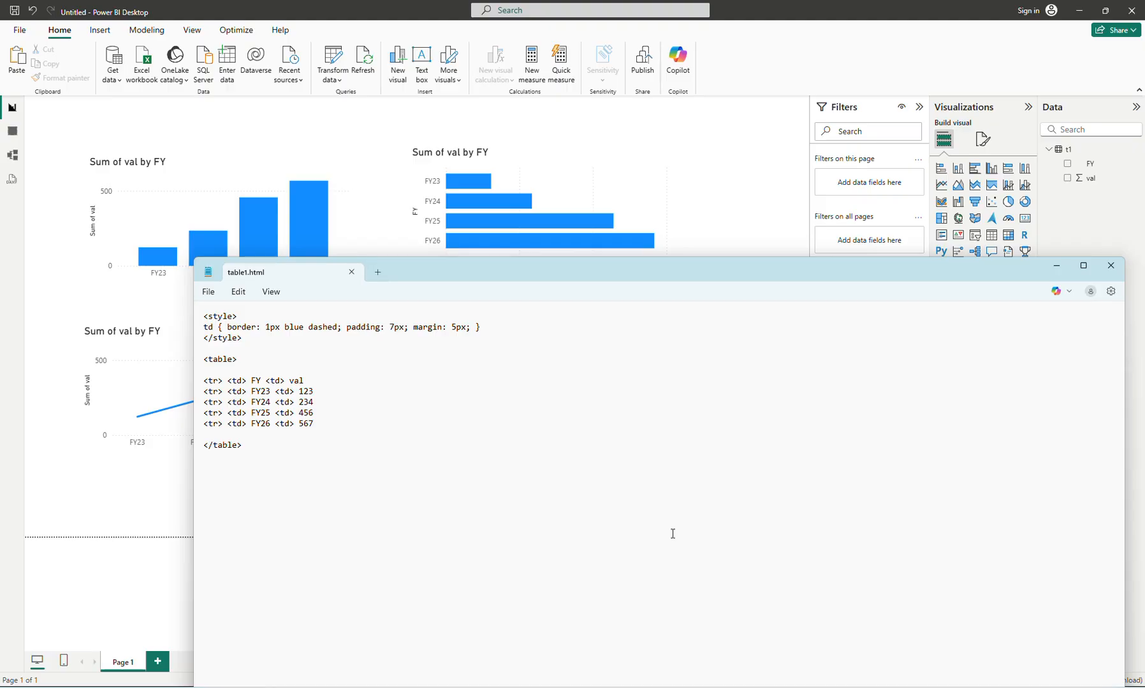
key("ctrl+shift+s")
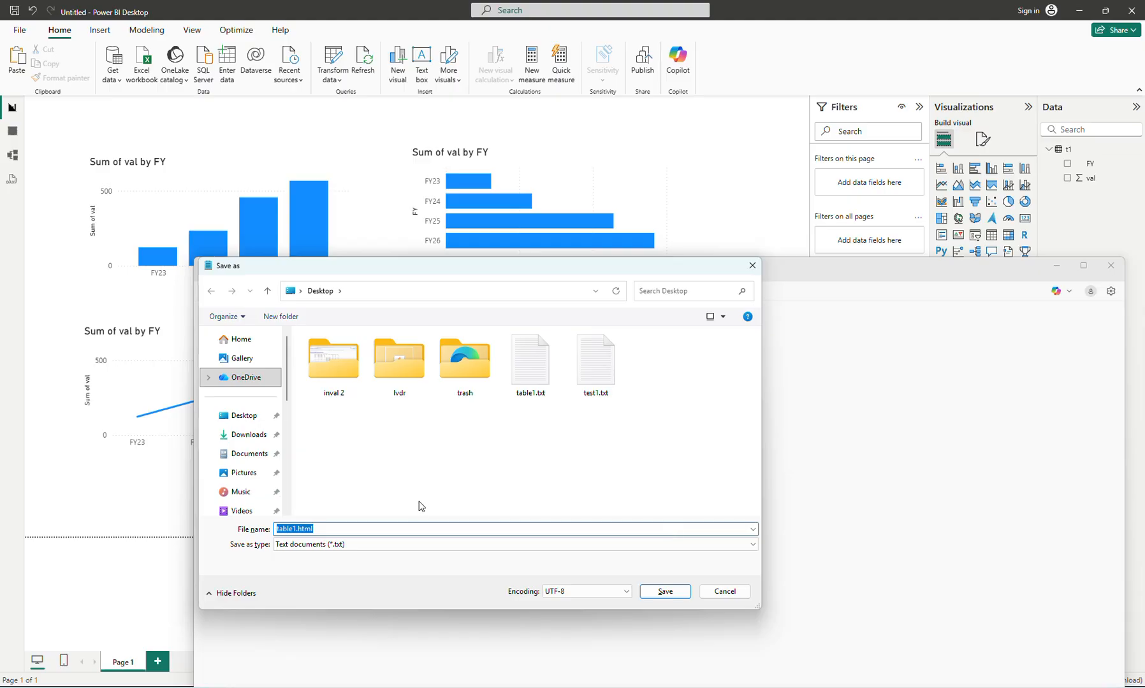
key("End")
key("BackSpace")
key("Left")
key("Left")
key("Left")
key("shift+Left")
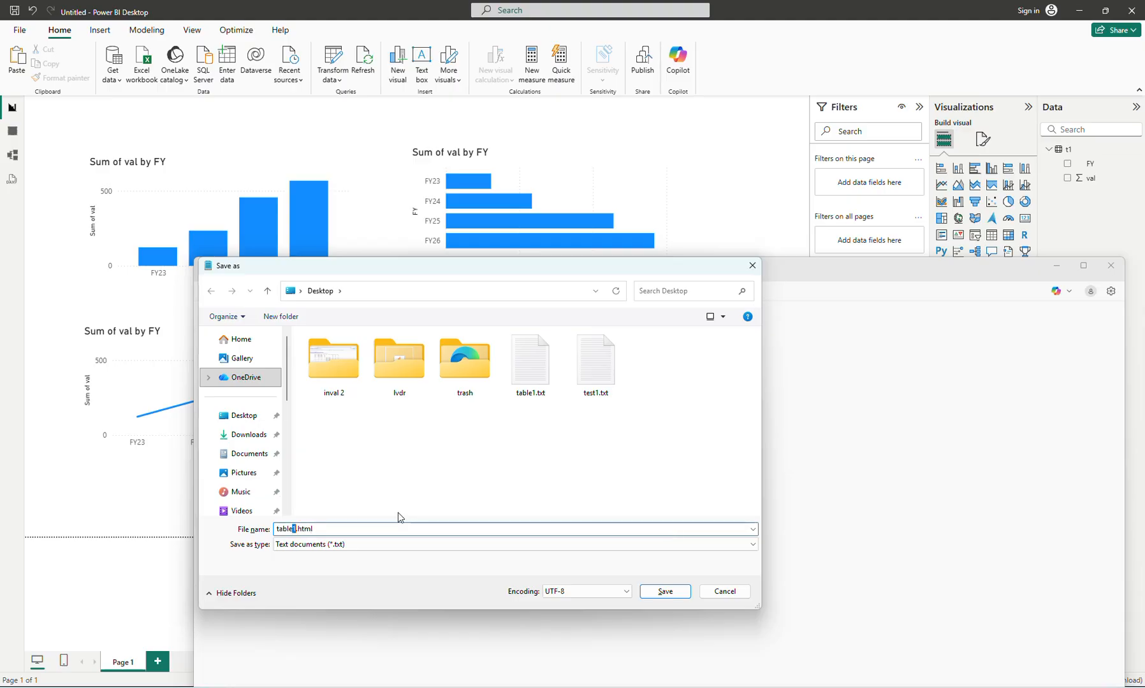
type("2")
left_click(661, 594)
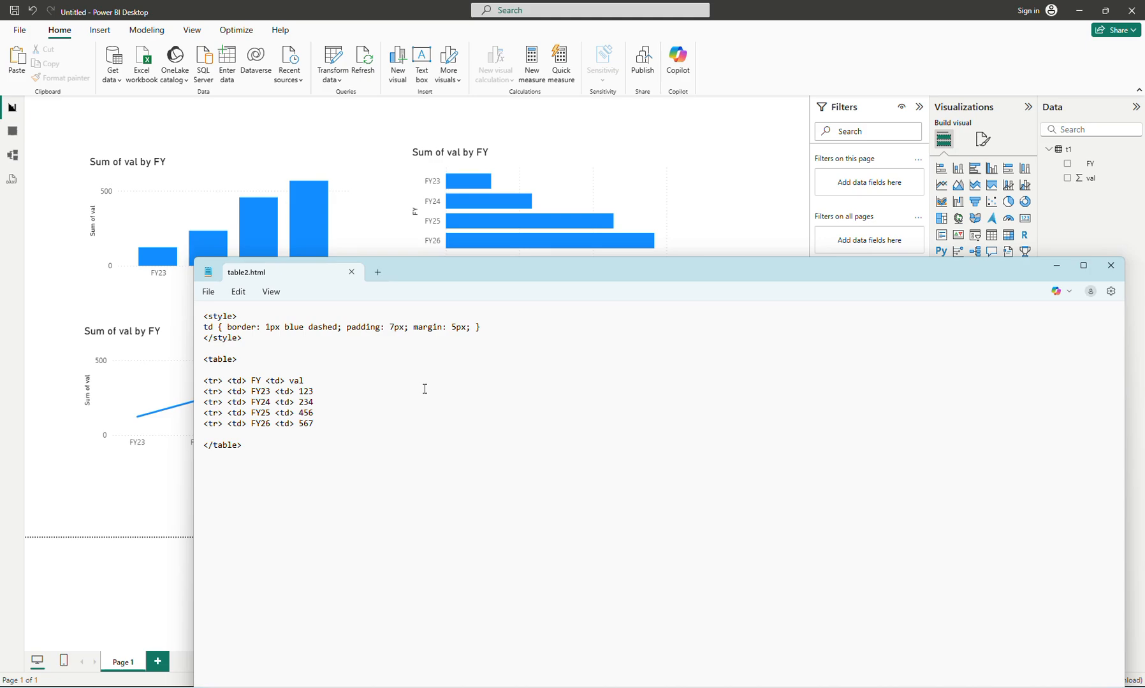
- Add a blank line below the FY26 row and append a <td> store cell to the table's header row
key("shift+Down")
key("shift+Down")
key("shift+Down")
key("shift+Down")
key("shift+Down")
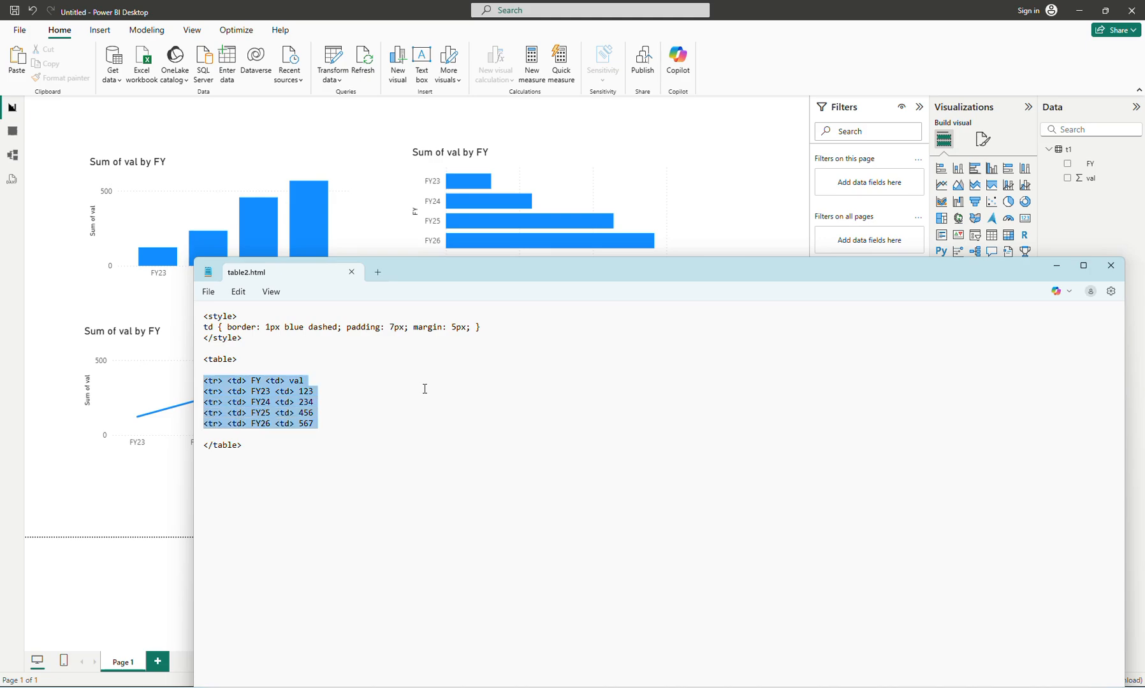
left_click(425, 389)
key("Return")
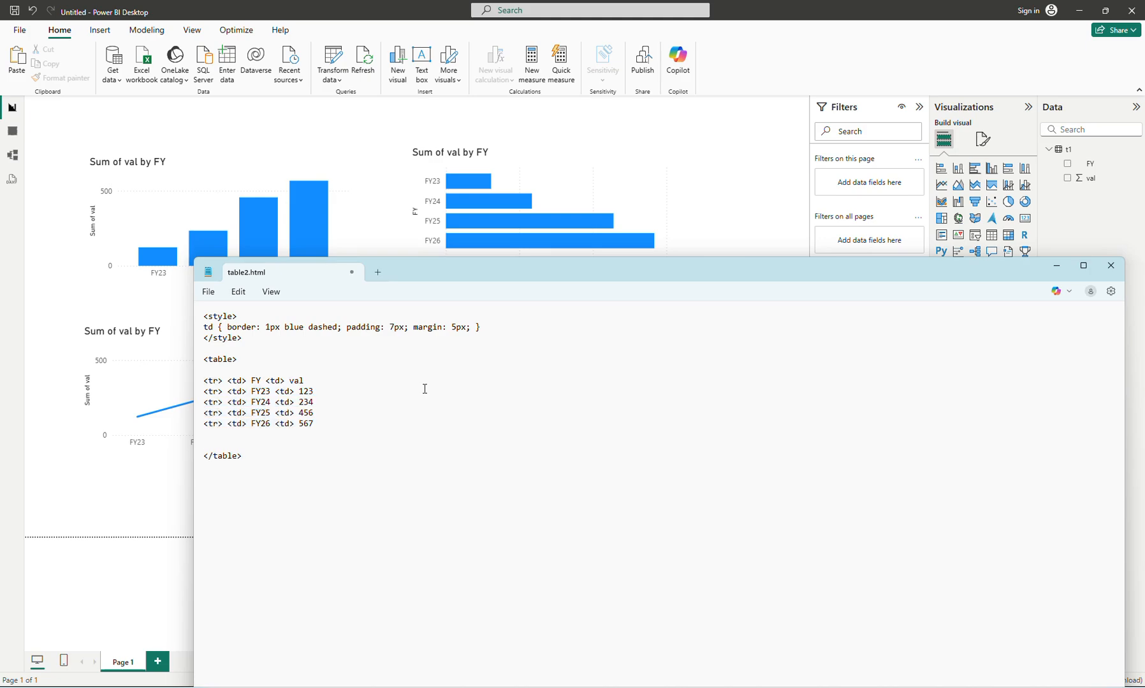
left_click(409, 387)
type("<>")
type("td")
type(" store")
type("<")
type("td")
- Append a <td> North cell to the FY23 row and copy it to the FY24, FY25 and FY26 rows
key("Right")
type("North")
key("shift+Left")
key("shift+Left")
key("shift+Left")
key("shift+Left")
key("shift+Left")
key("shift+Left")
key("shift+Left")
key("shift+Left")
key("shift+Left")
key("shift+Left")
key("ctrl+c")
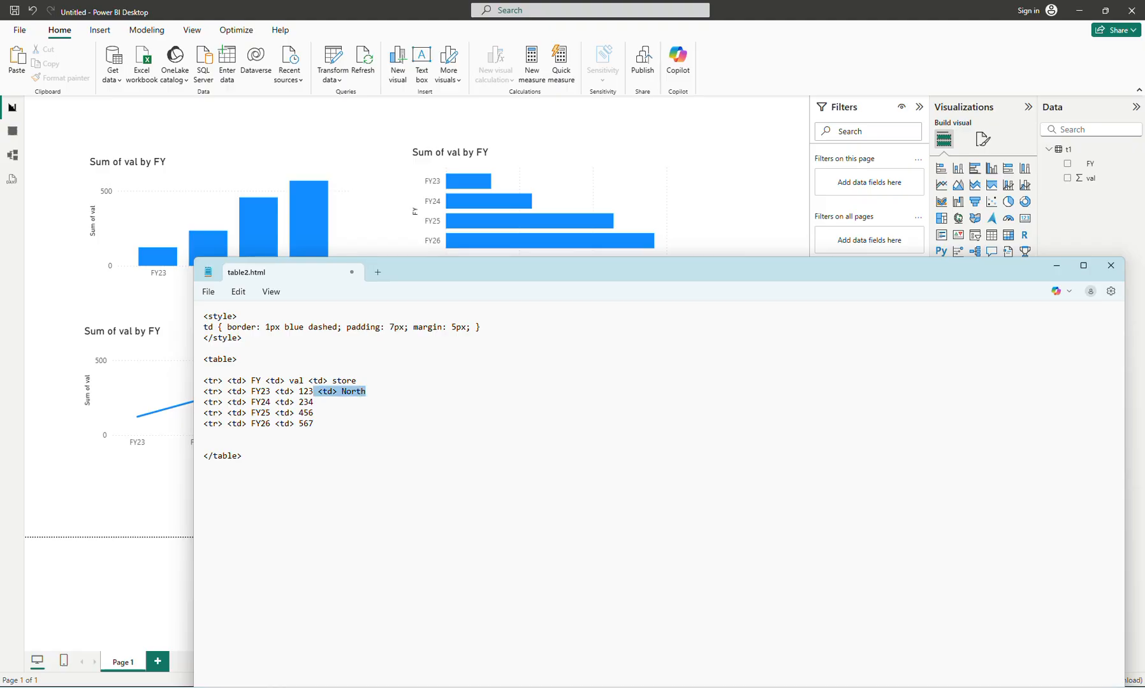
key("Down")
key("ctrl+v")
key("Down")
key("ctrl+v")
key("ctrl+v")
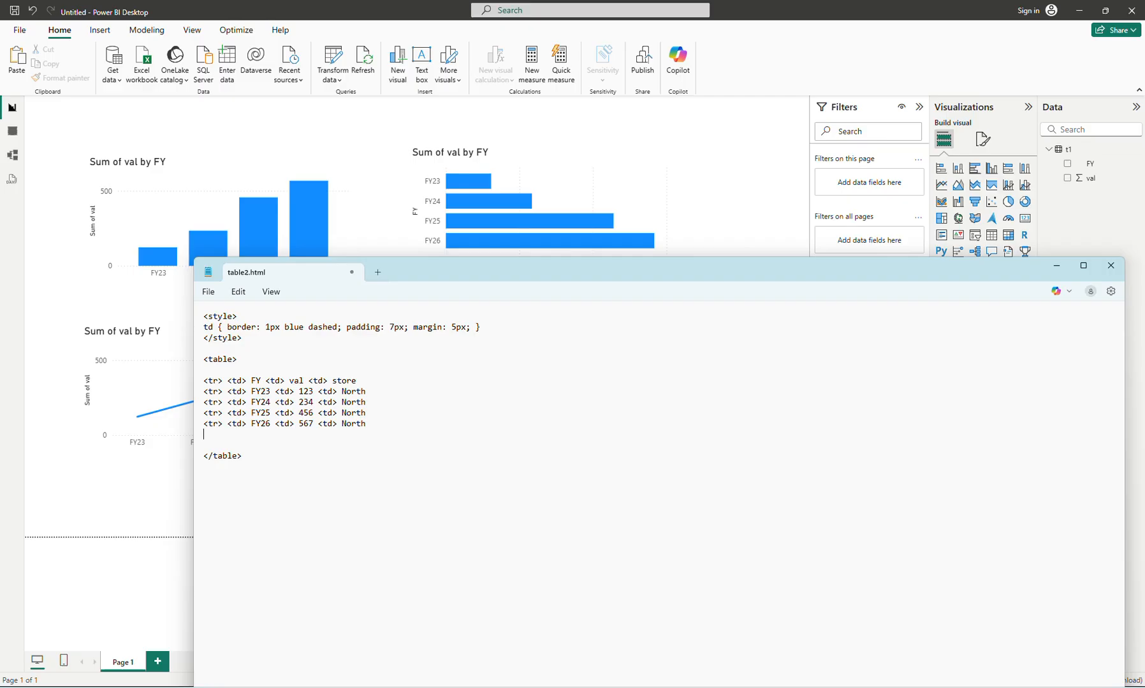
- Duplicate the four FY23 to FY26 North rows below the originals, separated by one blank line
key("shift+Up")
key("shift+Up")
key("shift+Up")
key("shift+Up")
key("ctrl+c")
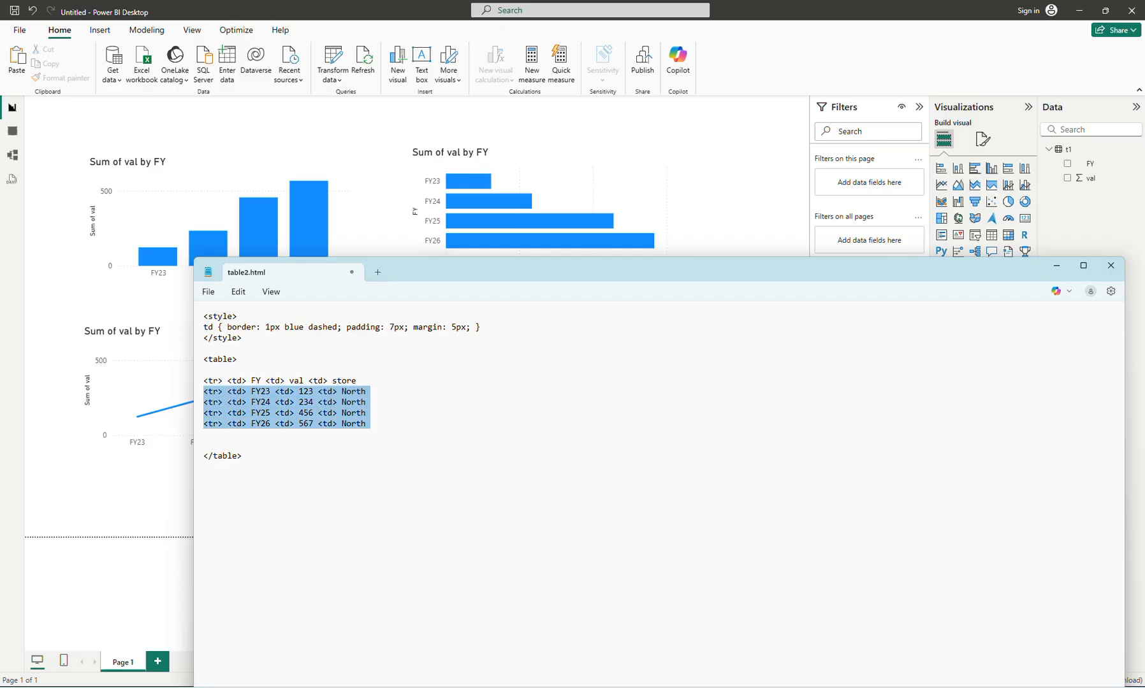
key("Right")
key("Return")
key("ctrl+v")
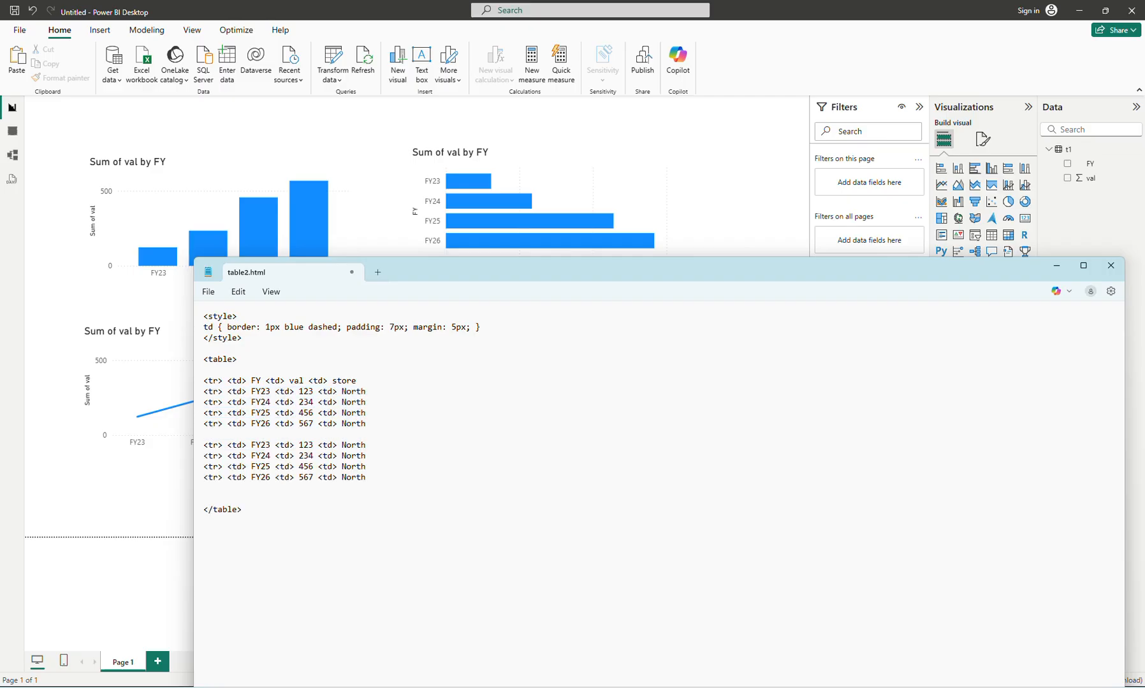
key("Delete")
- Replace North with South in all four duplicated rows and save table2.html
key("Down")
key("Down")
key("ctrl+shift+Left")
type("South")
key("ctrl+shift+Left")
key("ctrl+c")
key("Down")
key("ctrl+shift+Left")
key("ctrl+v")
key("Down")
key("ctrl+shift+Left")
key("ctrl+v")
key("Down")
key("ctrl+shift+Left")
key("ctrl+v")
key("Down")
- Switch to the browser and open table2.html from the Desktop by changing the file name in the address
left_click(413, 687)
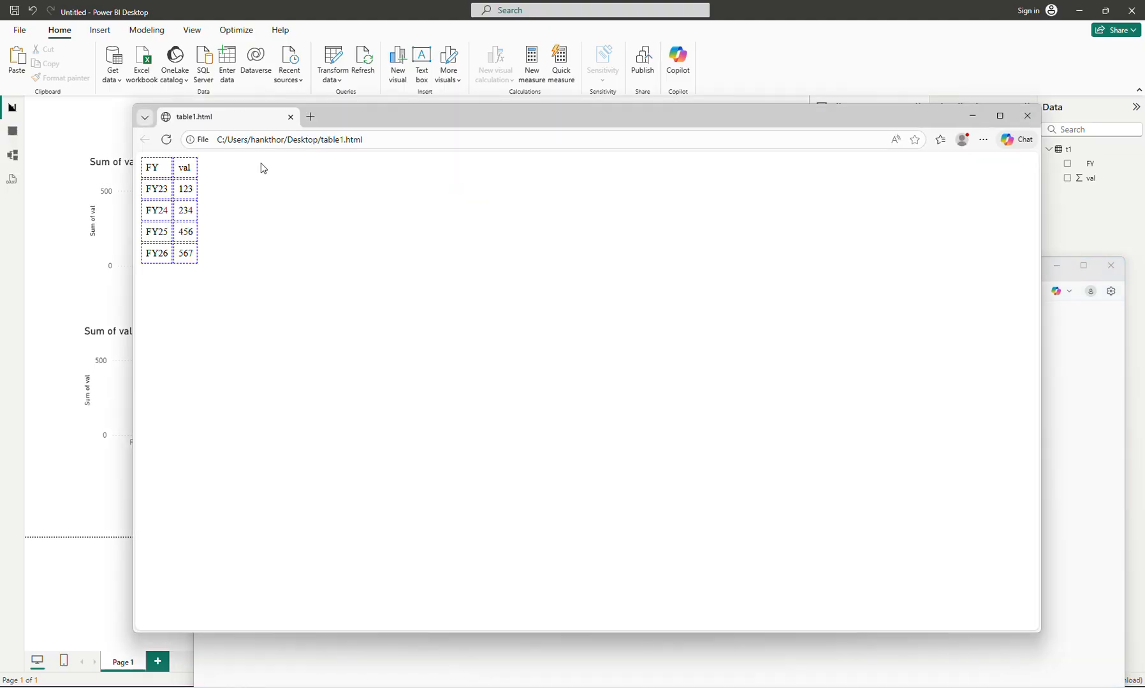
left_click(345, 141)
key("End")
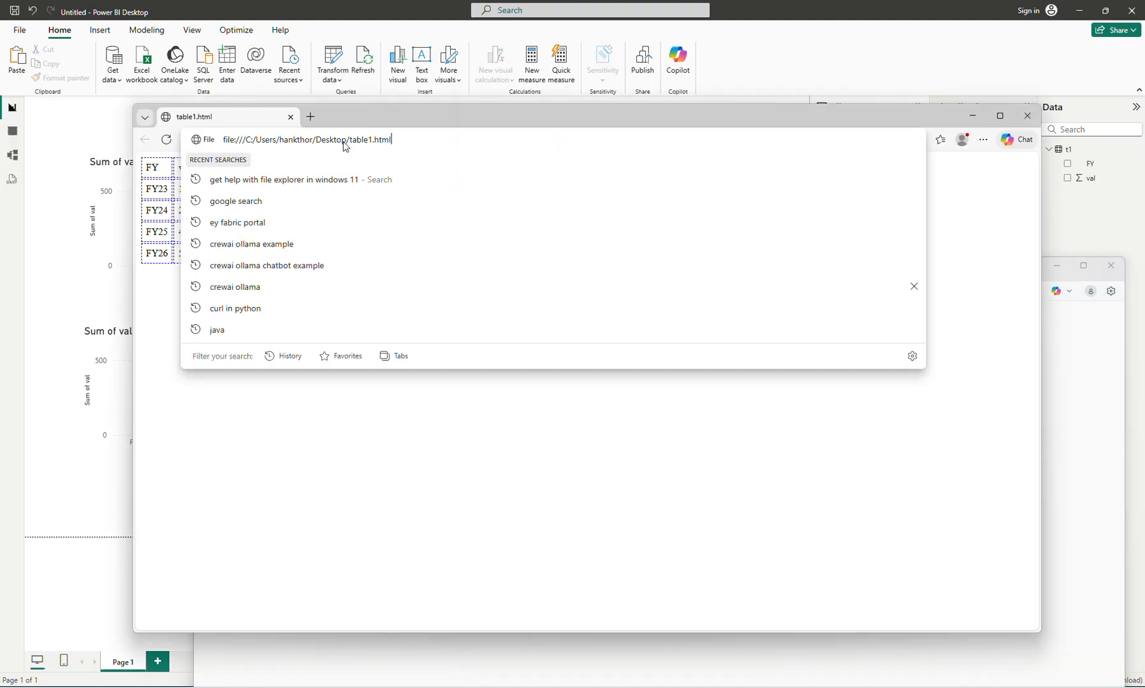
key("Left")
key("Left")
key("Left")
key("Left")
key("Left")
key("shift+Left")
type("2")
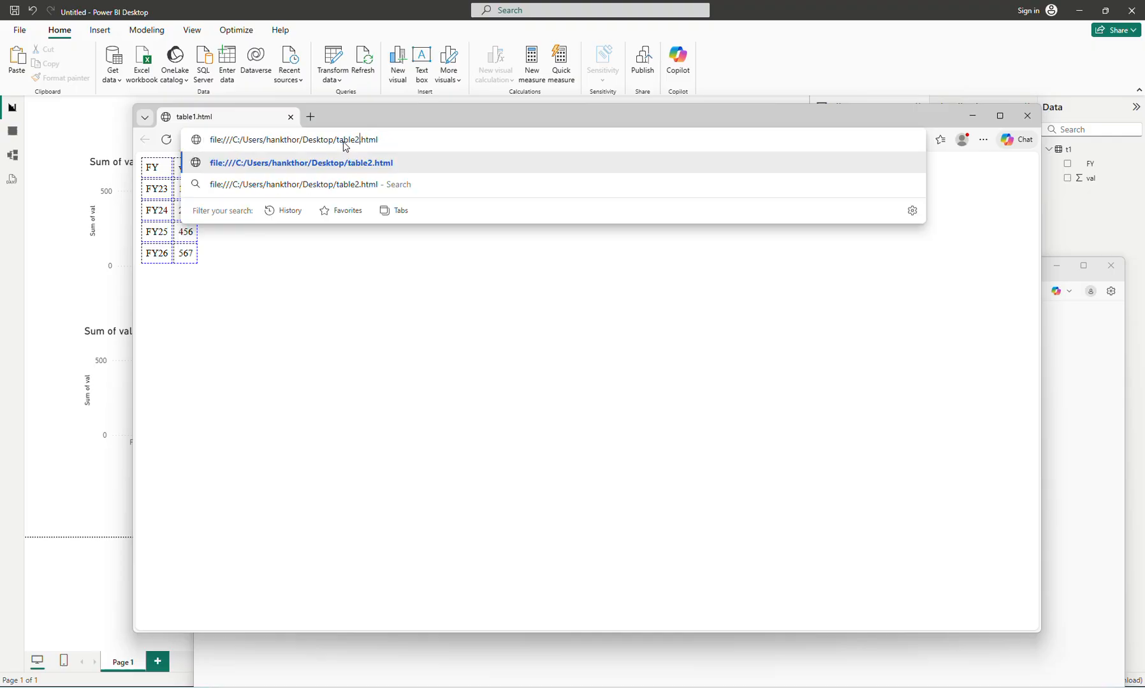
key("Return")
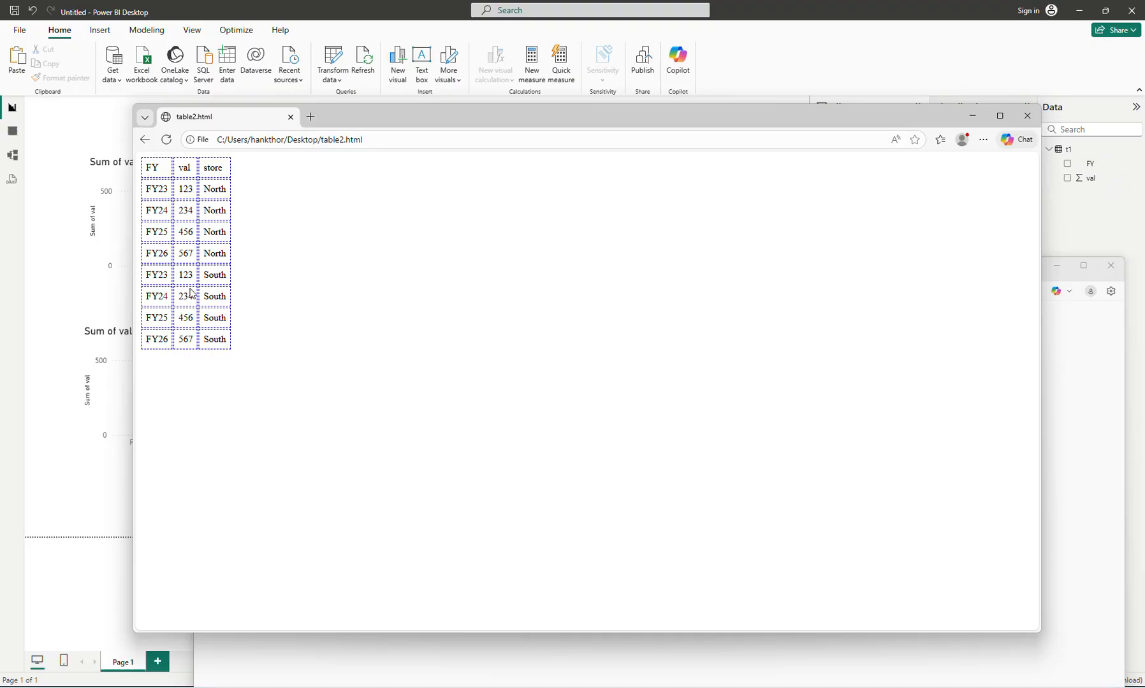
- Switch to table2.html in Notepad and set the South store's values to 111 for FY23 and 222 for FY24
key("alt+Tab")
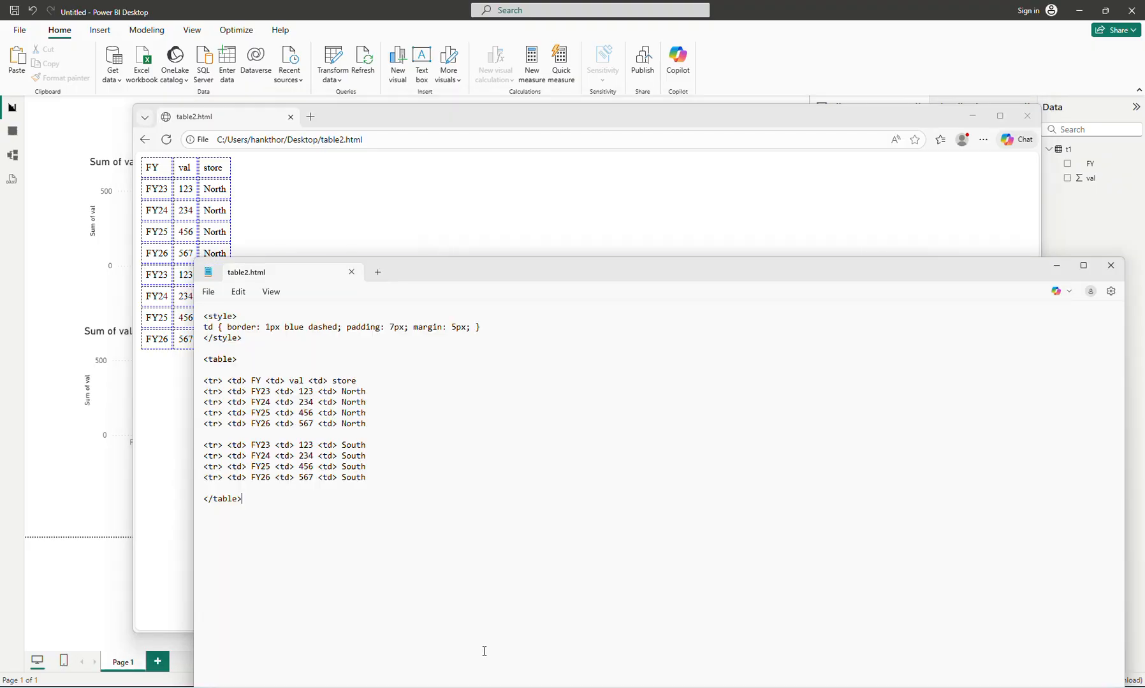
left_click(314, 445)
key("BackSpace")
key("BackSpace")
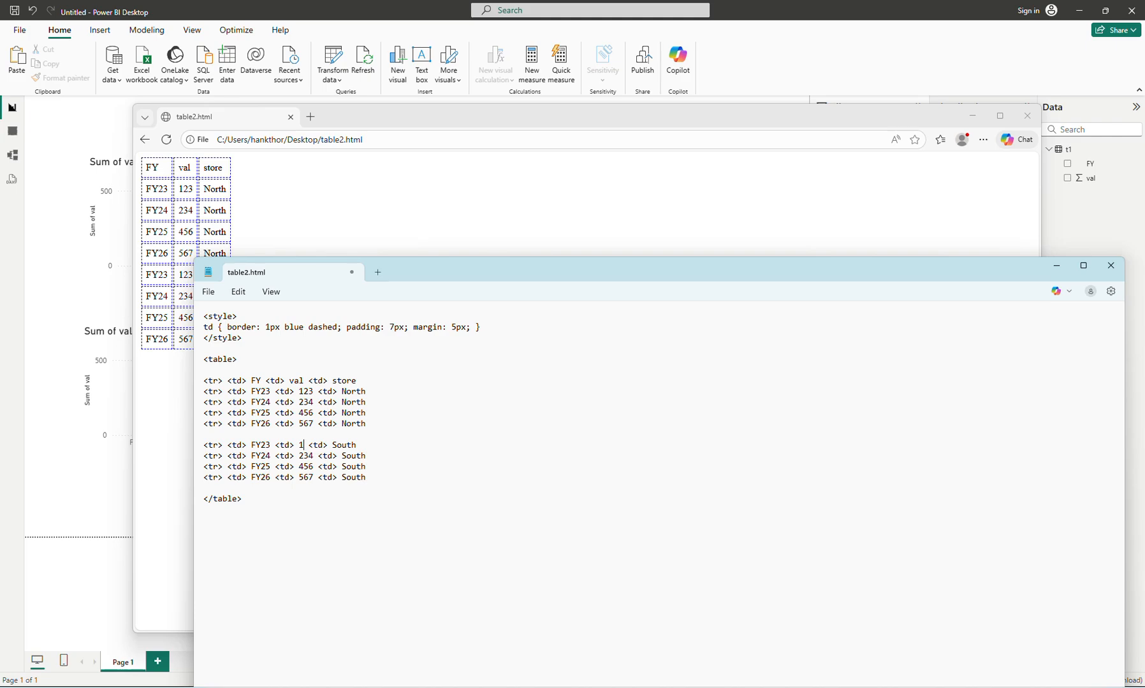
type("11")
key("Down")
key("BackSpace")
key("BackSpace")
key("BackSpace")
type("222")
- Set the South store's values to 333 for FY25 and 444 for FY26, save the file and reload the page in the browser
key("Down")
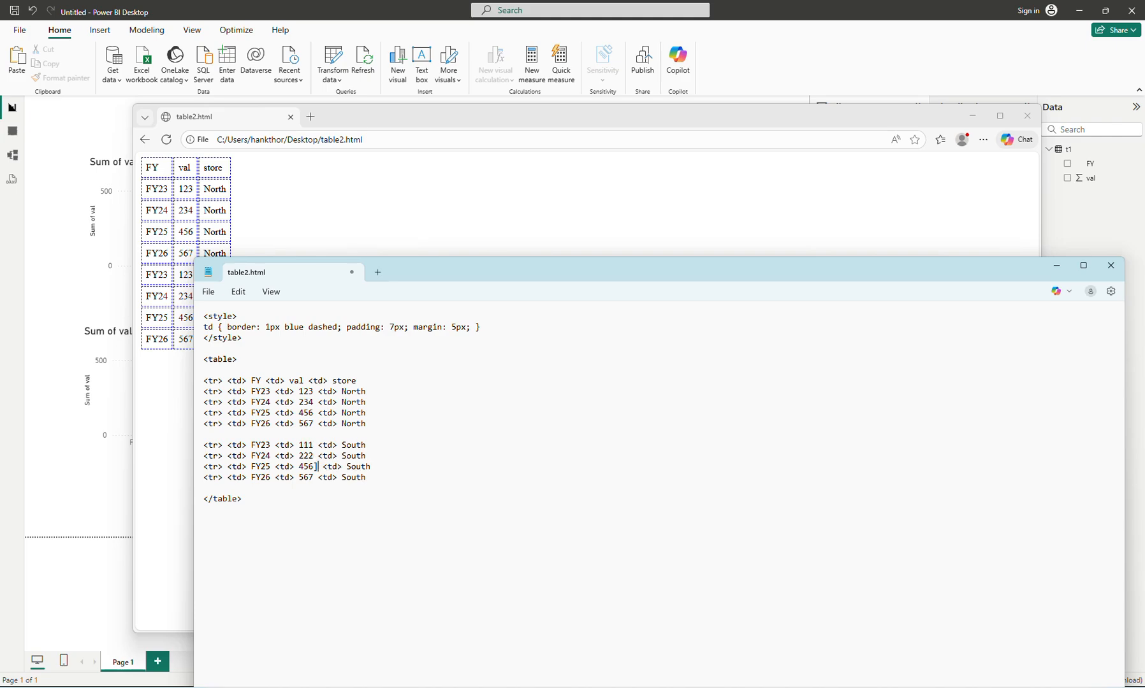
key("BackSpace")
key("BackSpace")
key("BackSpace")
type("333")
key("Down")
key("BackSpace")
key("BackSpace")
key("BackSpace")
type("444")
left_click(333, 188)
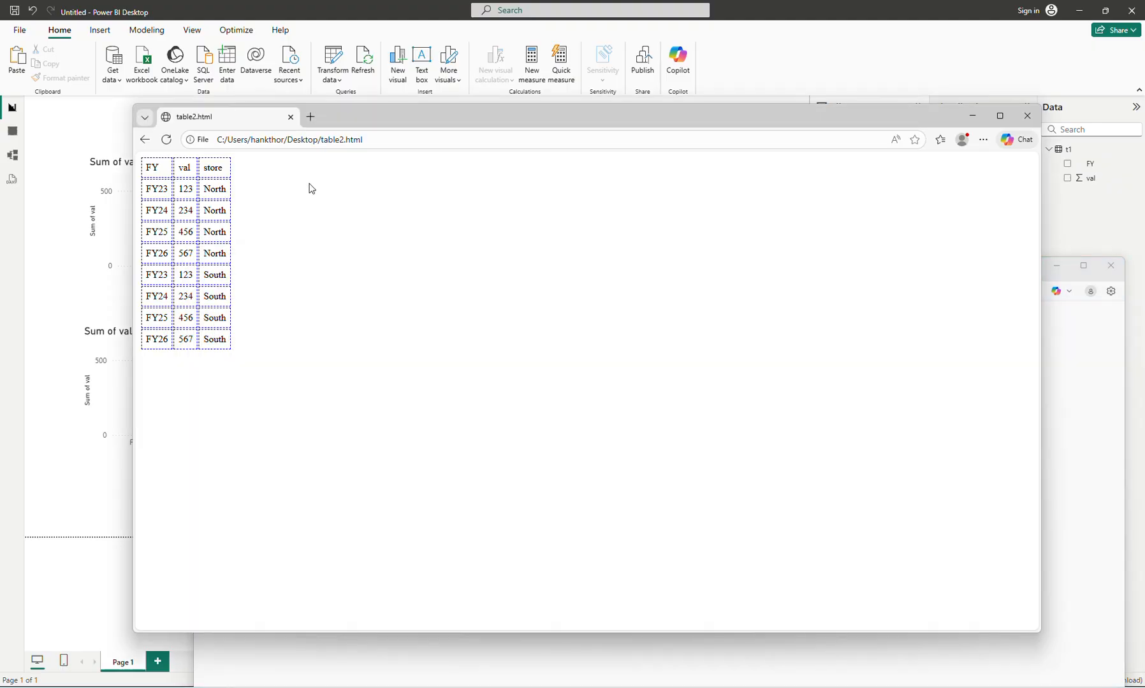
left_click(166, 140)
- Switch to Power BI Desktop and connect to a web data source using the file address of table2.html copied from the browser
left_click(79, 494)
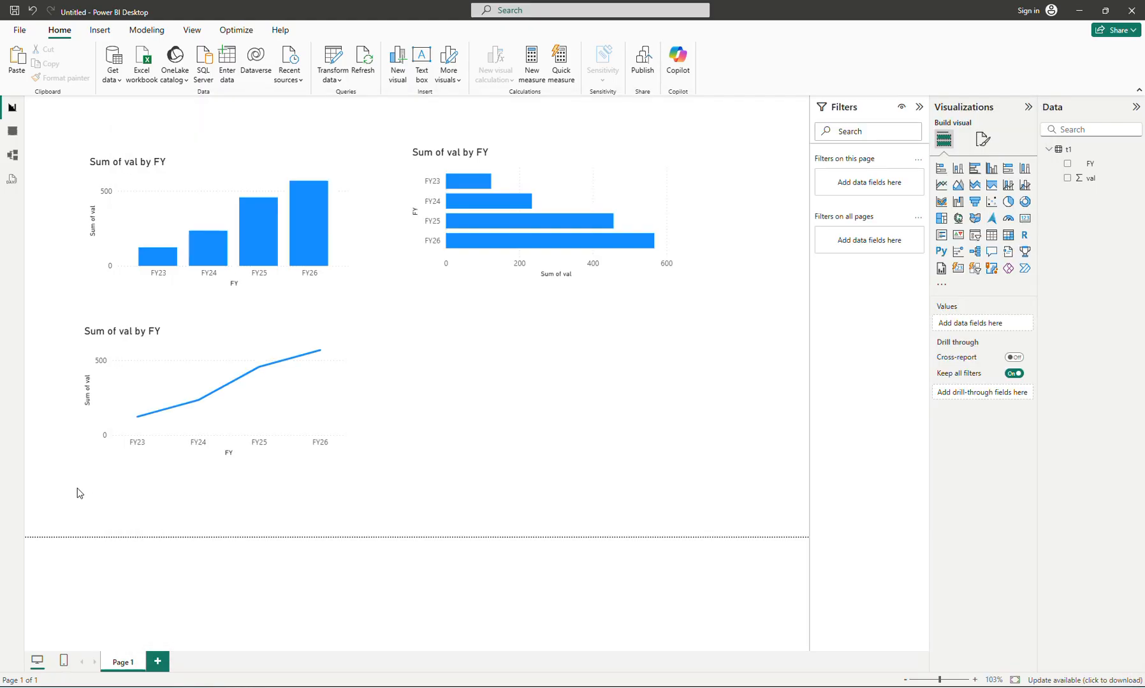
left_click(112, 77)
left_click(140, 249)
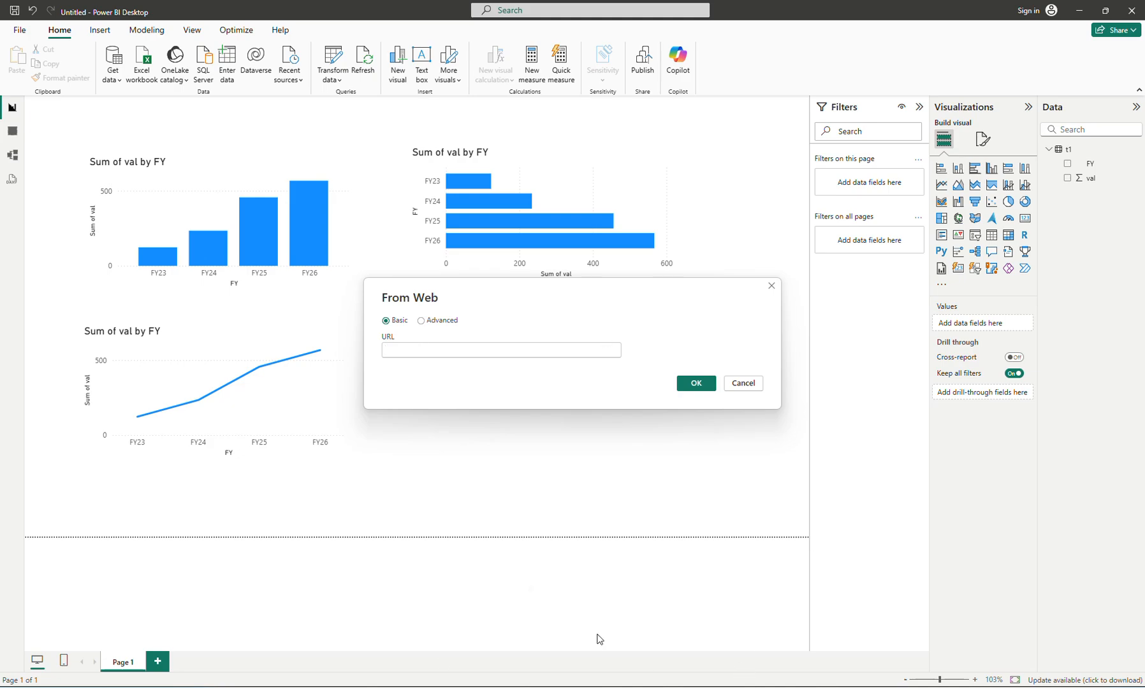
left_click(379, 687)
left_click(433, 138)
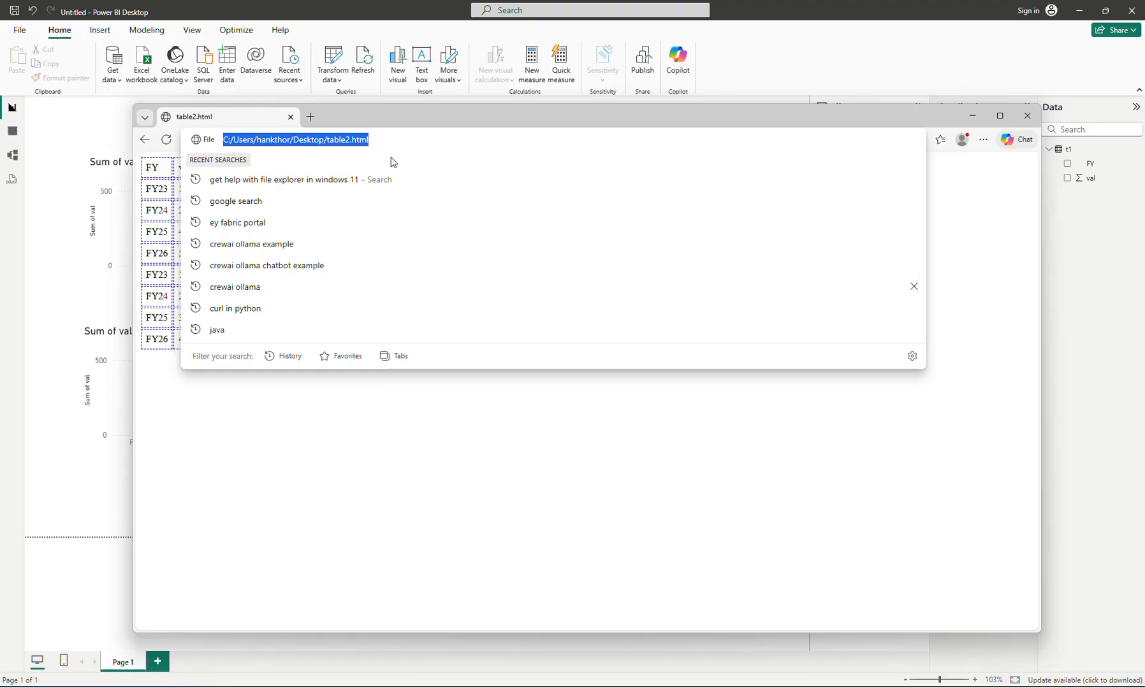
key("alt+Tab")
left_click(397, 350)
type("file:///C:/Users/hankthor/Desktop/table2.html")
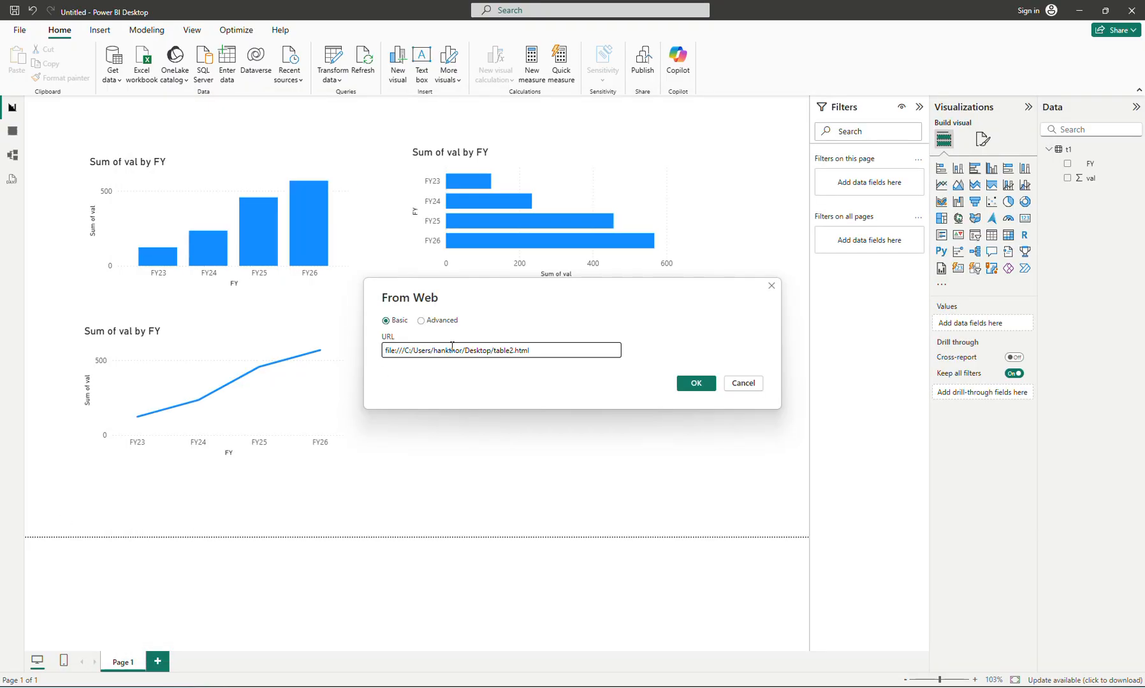
left_click(696, 384)
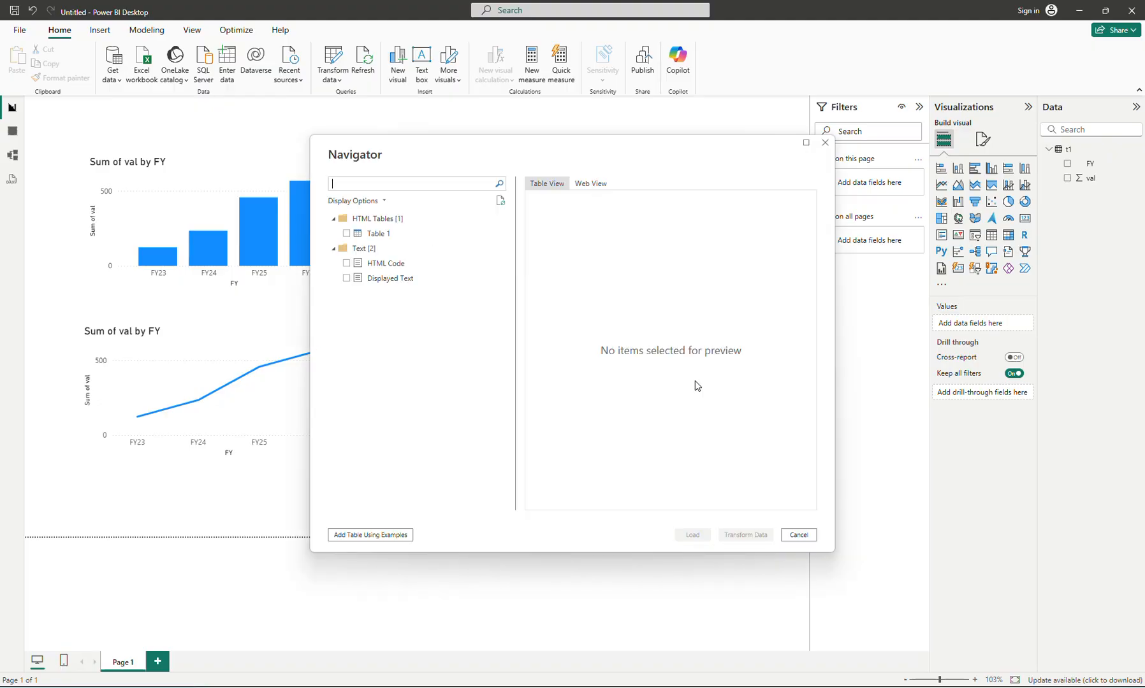
- Load Table 1 from table2.html into the report and rename it t2
left_click(346, 233)
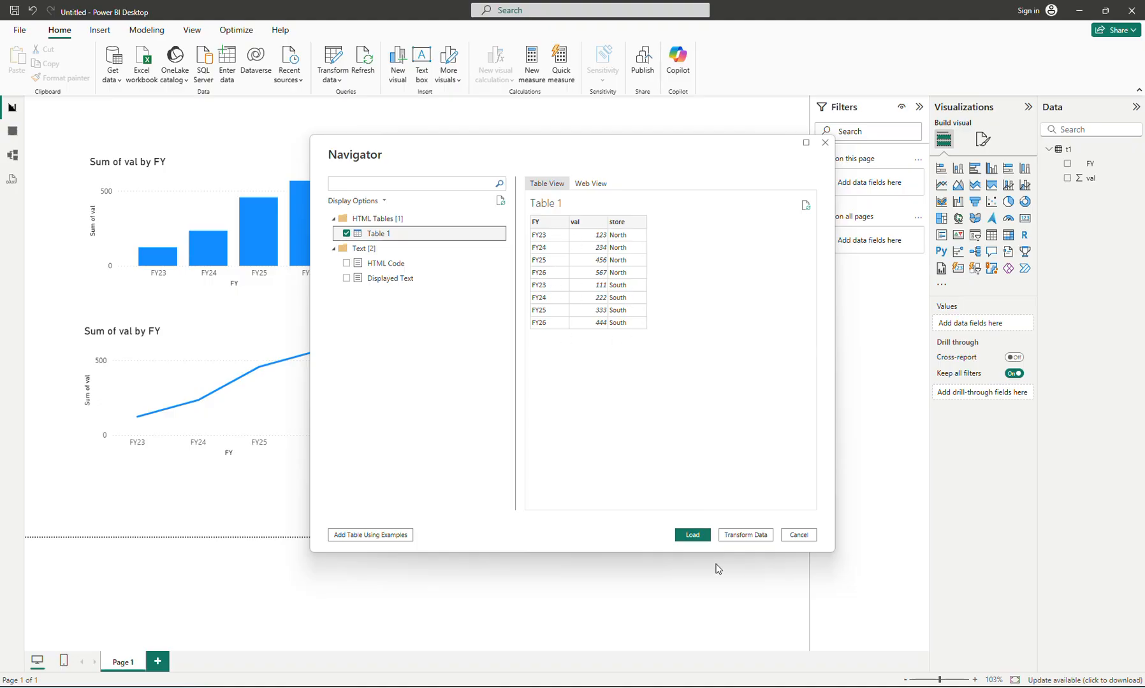
left_click(692, 536)
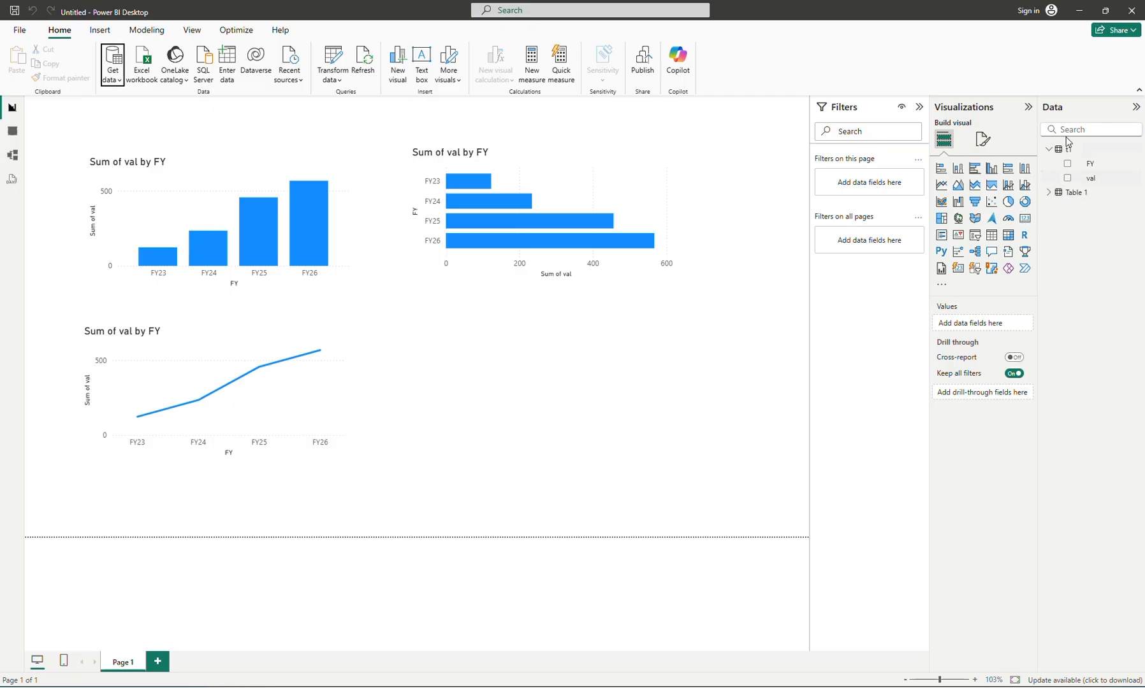
double_click(1075, 192)
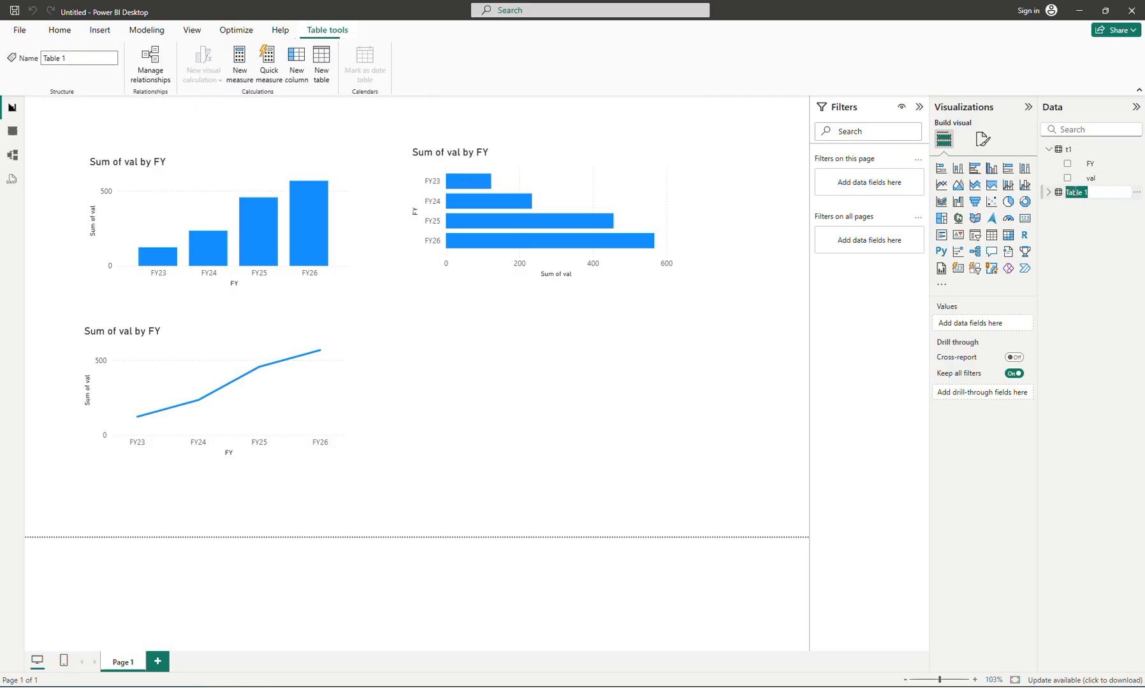
type("t2")
key("Return")
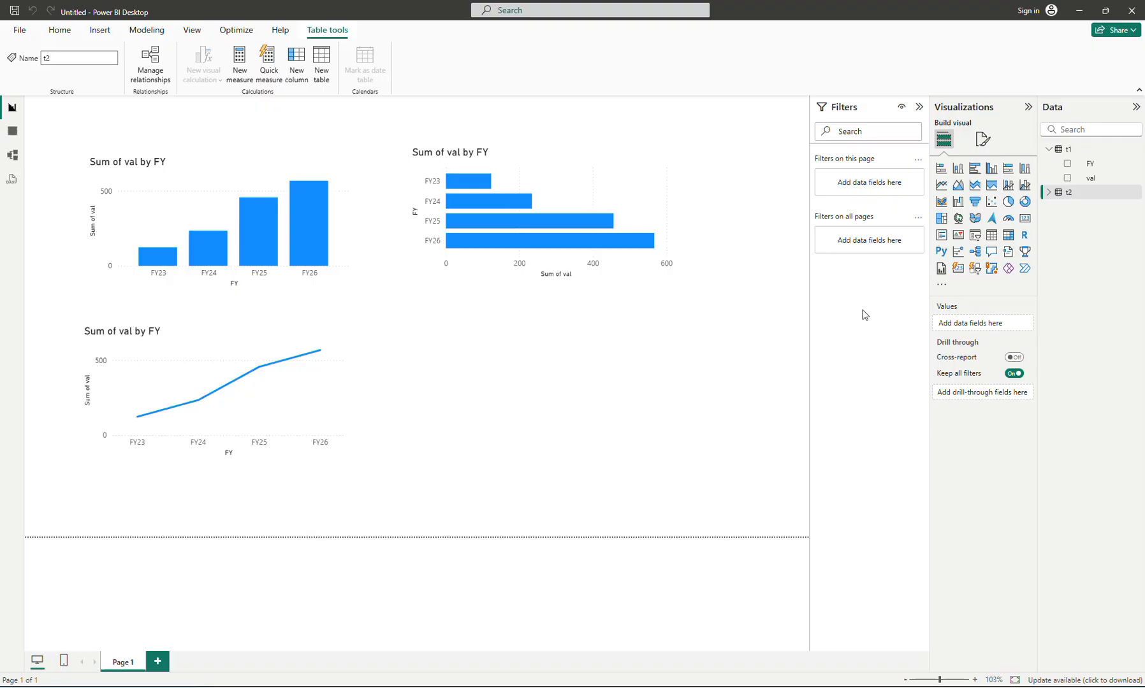
- Build a stacked column chart from t2's FY, store and val fields below the bar chart and widen it
left_click(1051, 193)
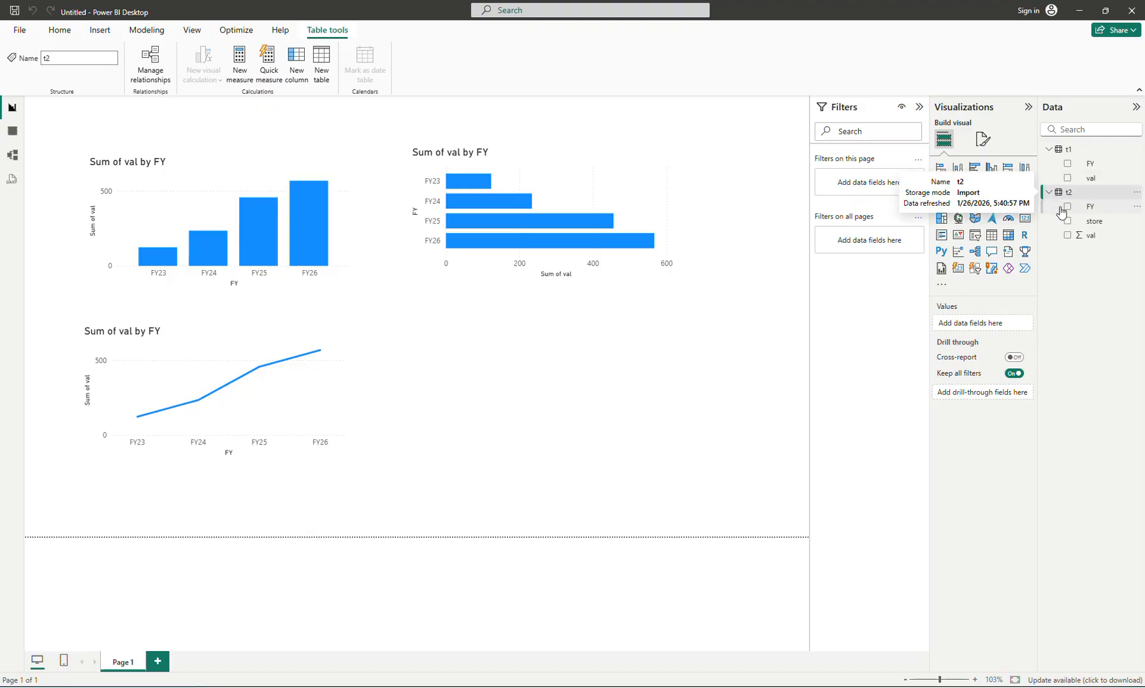
left_click(1067, 207)
left_click(1067, 221)
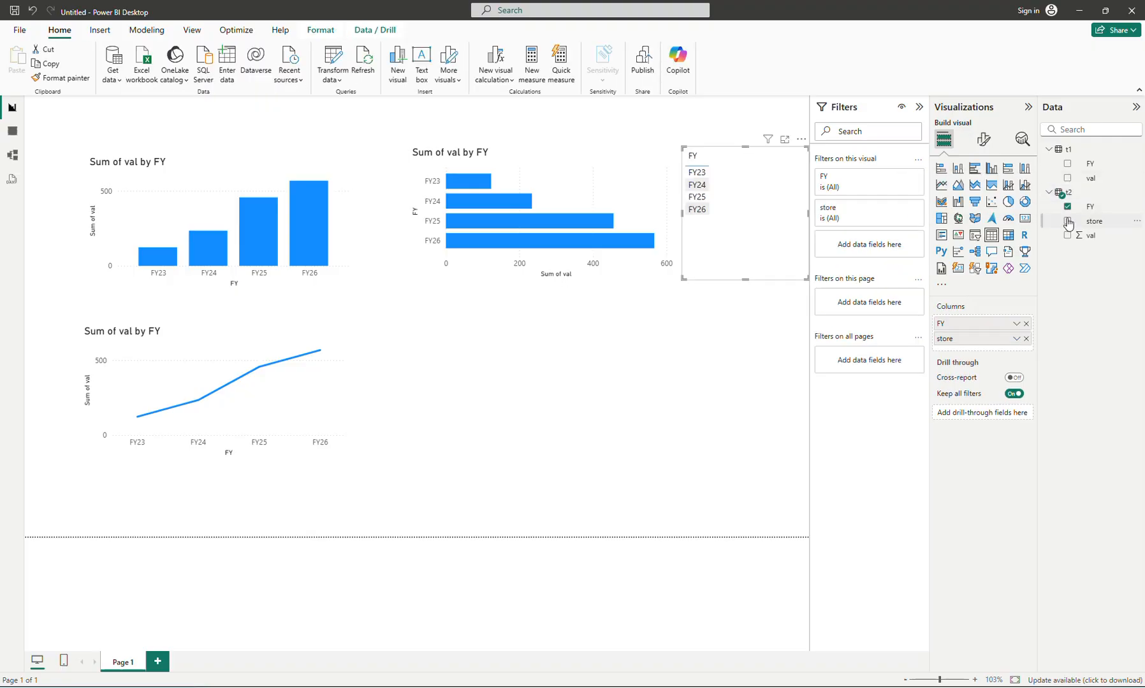
left_click(1067, 235)
left_click_drag(803, 267, 602, 457)
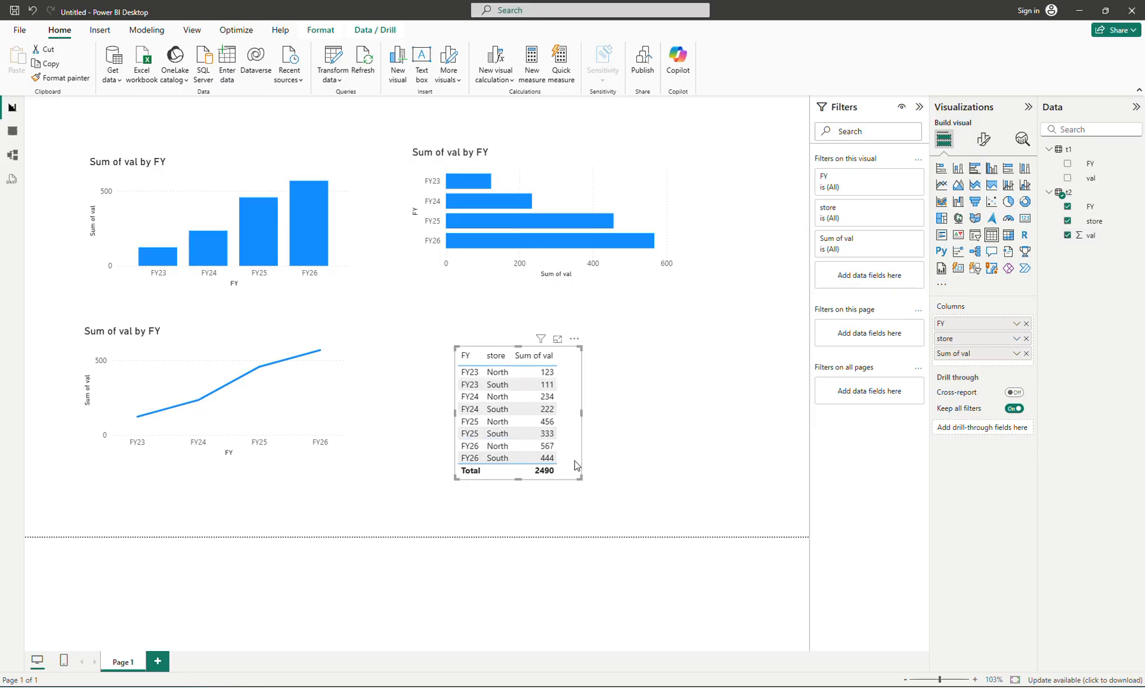
left_click(959, 169)
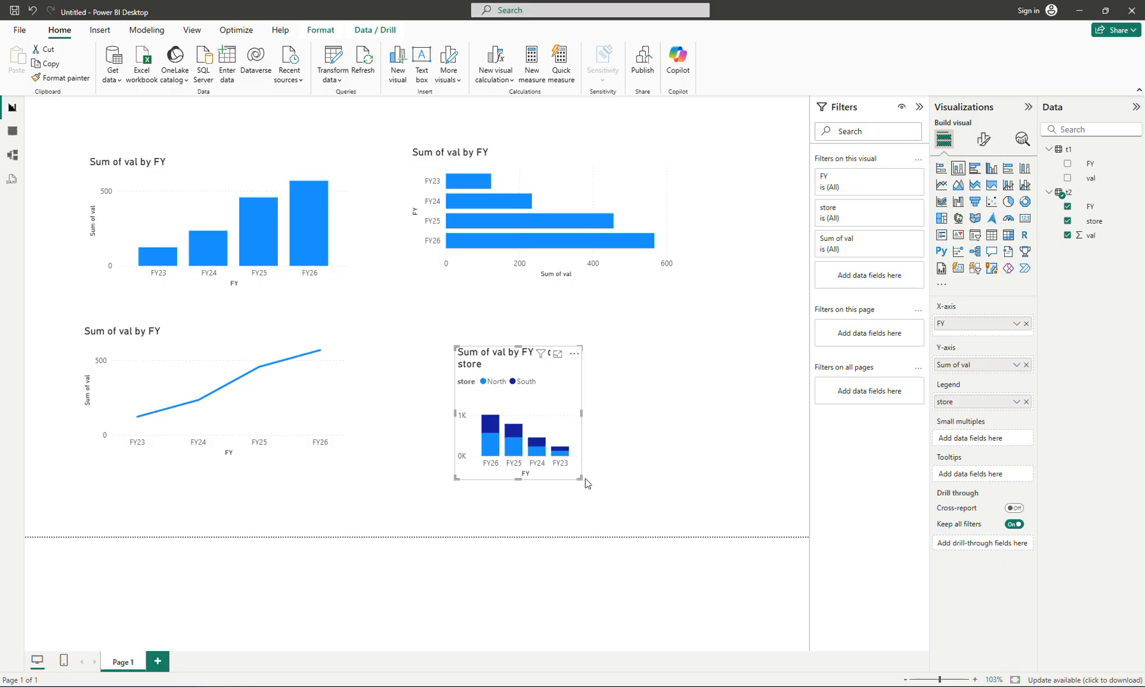
left_click_drag(581, 479, 762, 482)
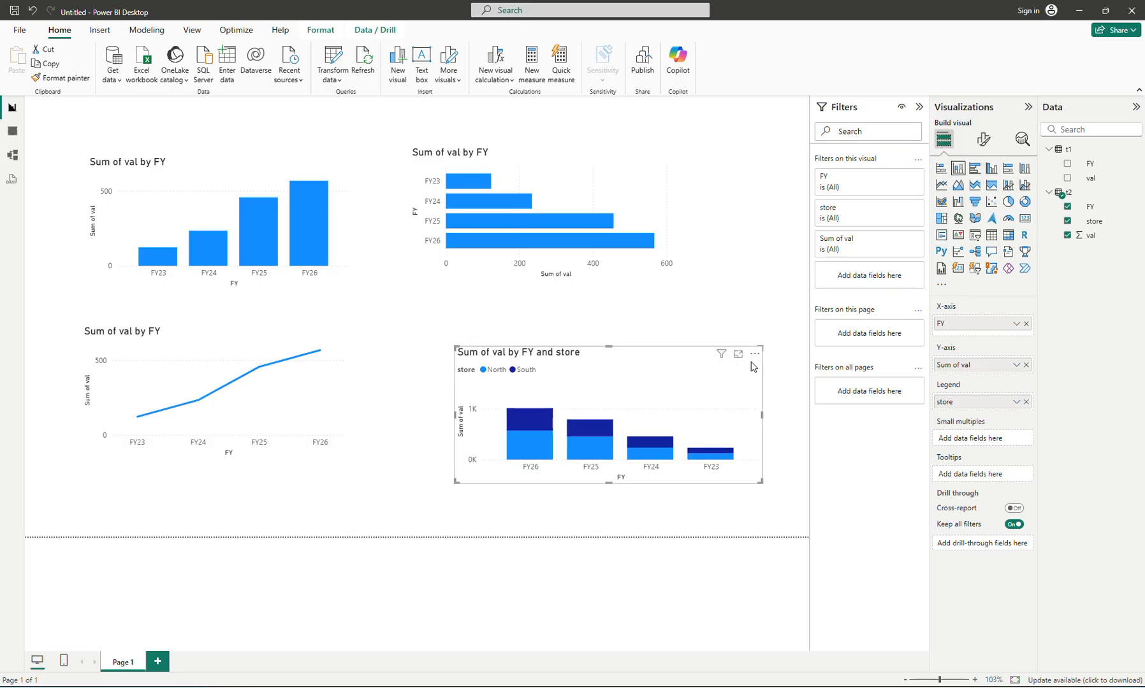
- Sort the stacked column chart's axis by FY in ascending order
left_click(755, 356)
mouse_move(828, 431)
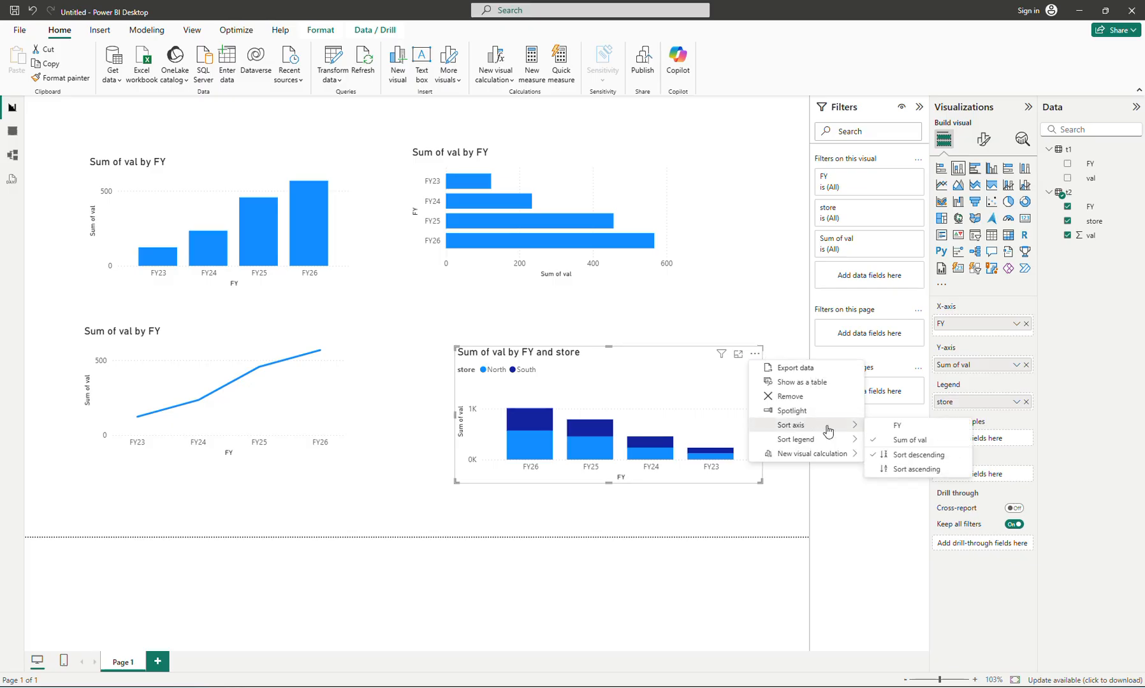
left_click(896, 426)
left_click(756, 357)
mouse_move(821, 426)
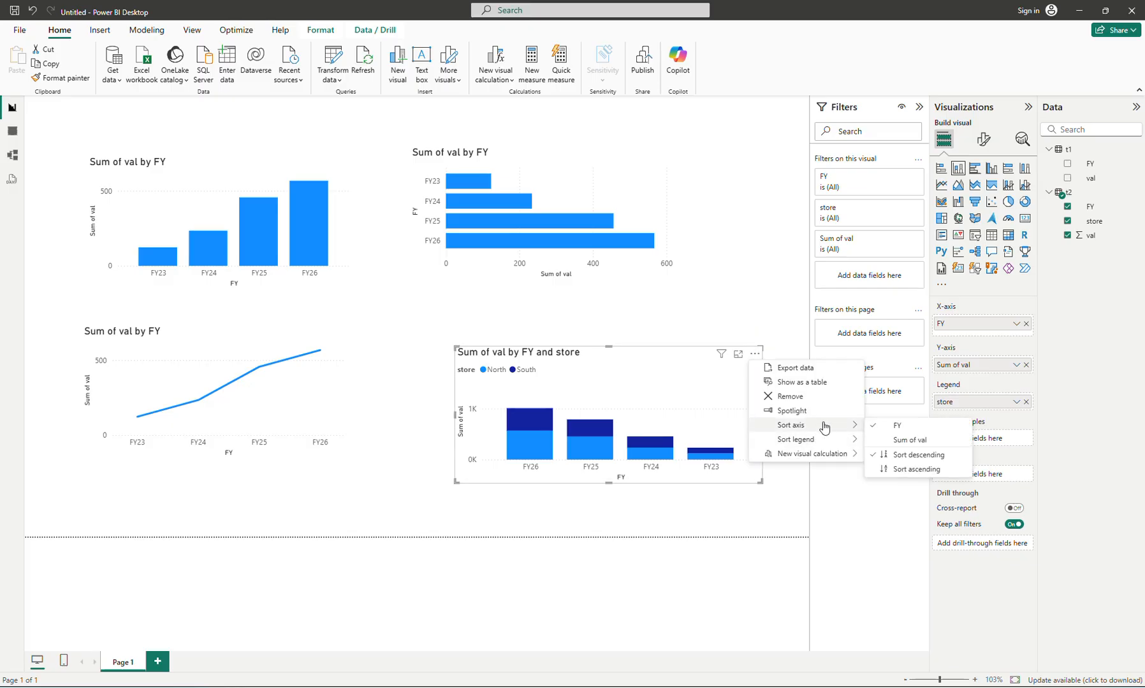
left_click(900, 468)
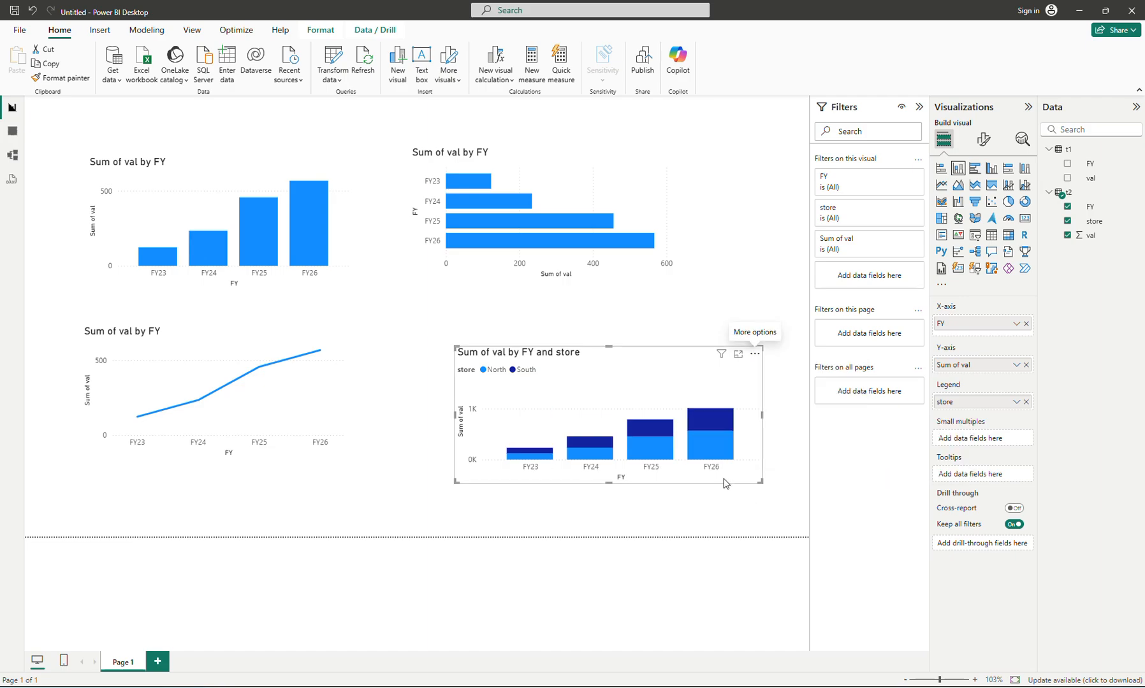
- Move the stacked column chart onto a new report page and make it narrower and taller in the page's upper-left area
left_click_drag(724, 484, 695, 486)
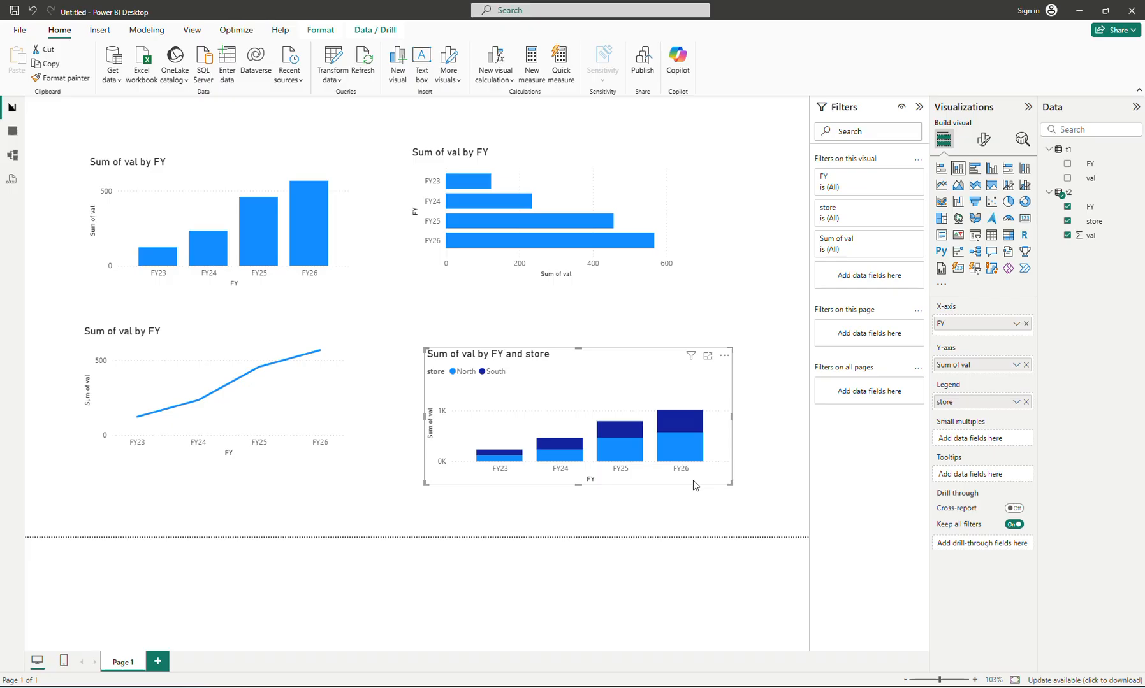
key("Delete")
left_click(157, 661)
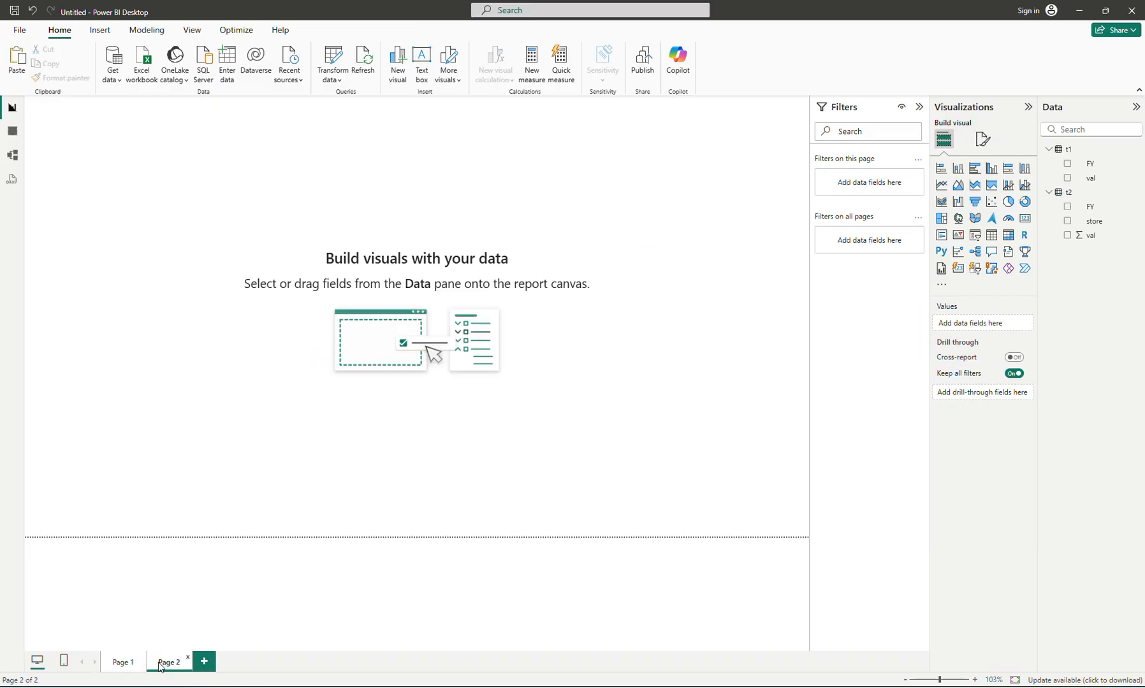
key("ctrl+v")
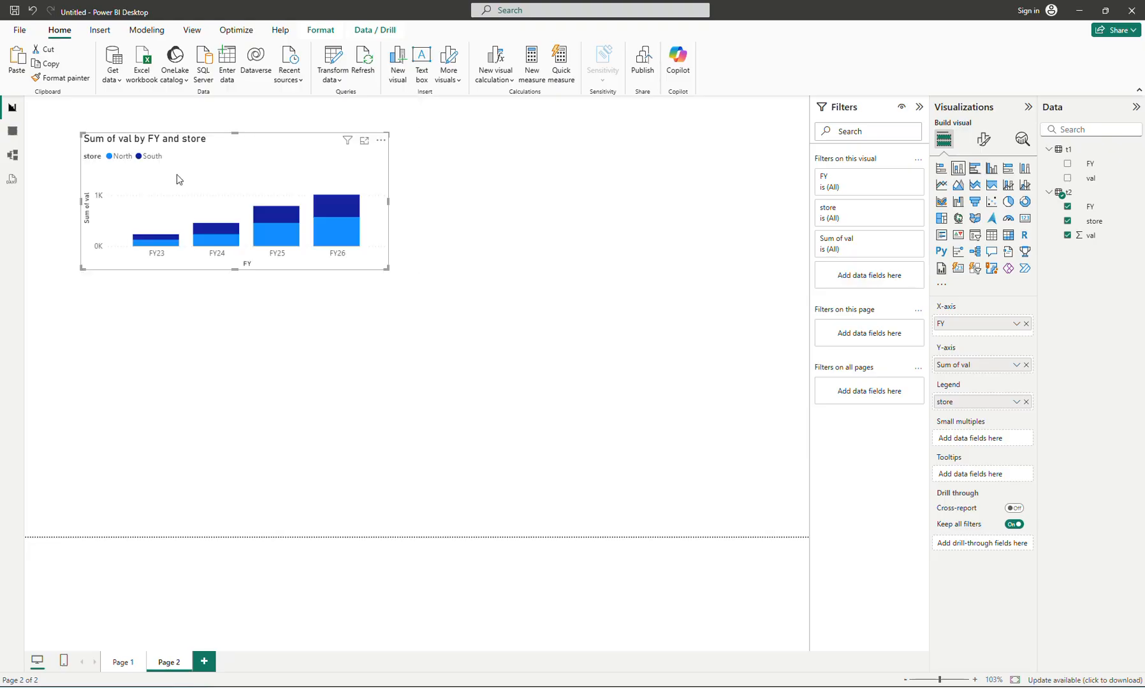
left_click_drag(377, 276, 287, 289)
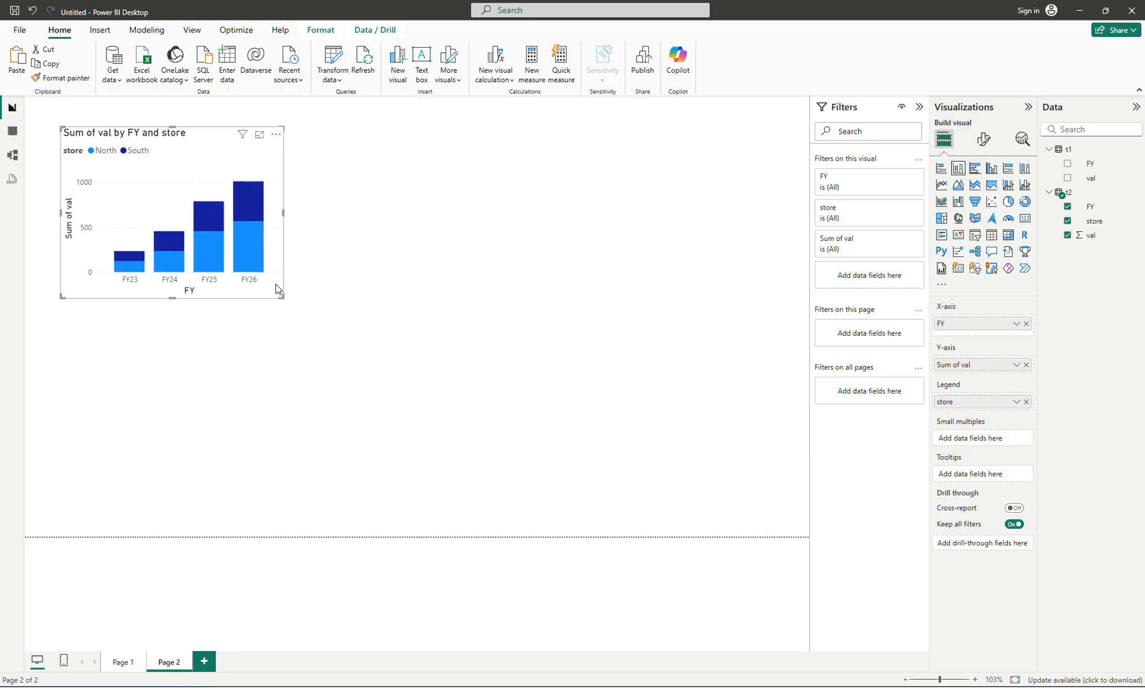
- Duplicate the stacked column chart beside the original and change the copy to a clustered column chart
left_click_drag(276, 285, 539, 280)
left_click(992, 168)
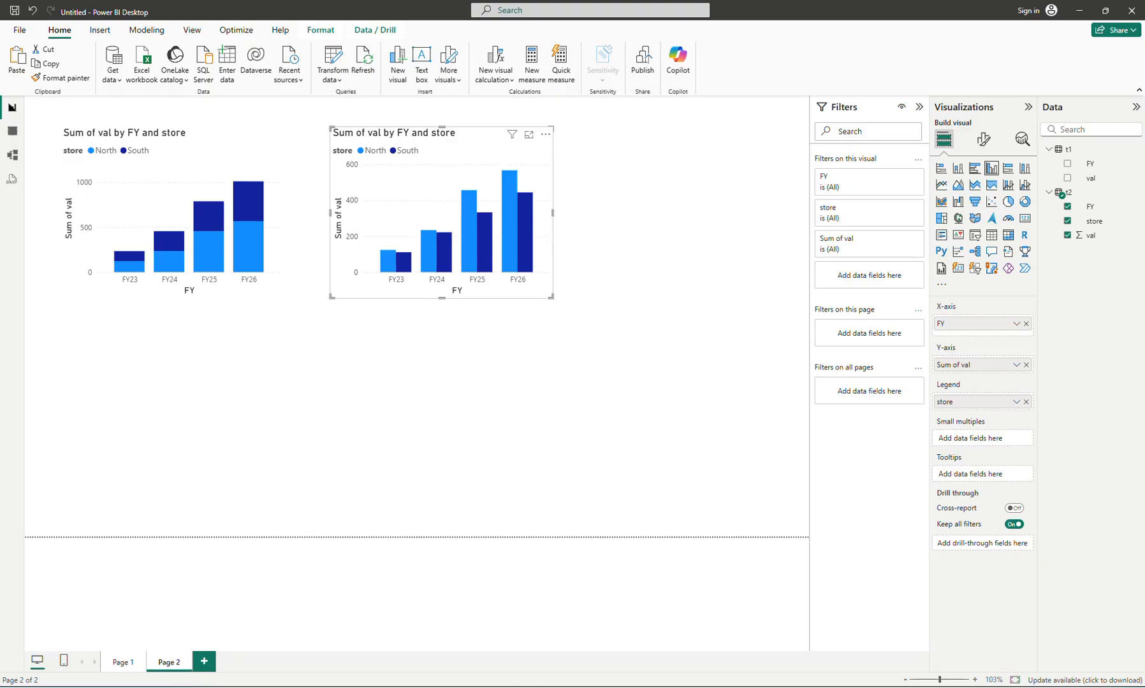
left_click(658, 687)
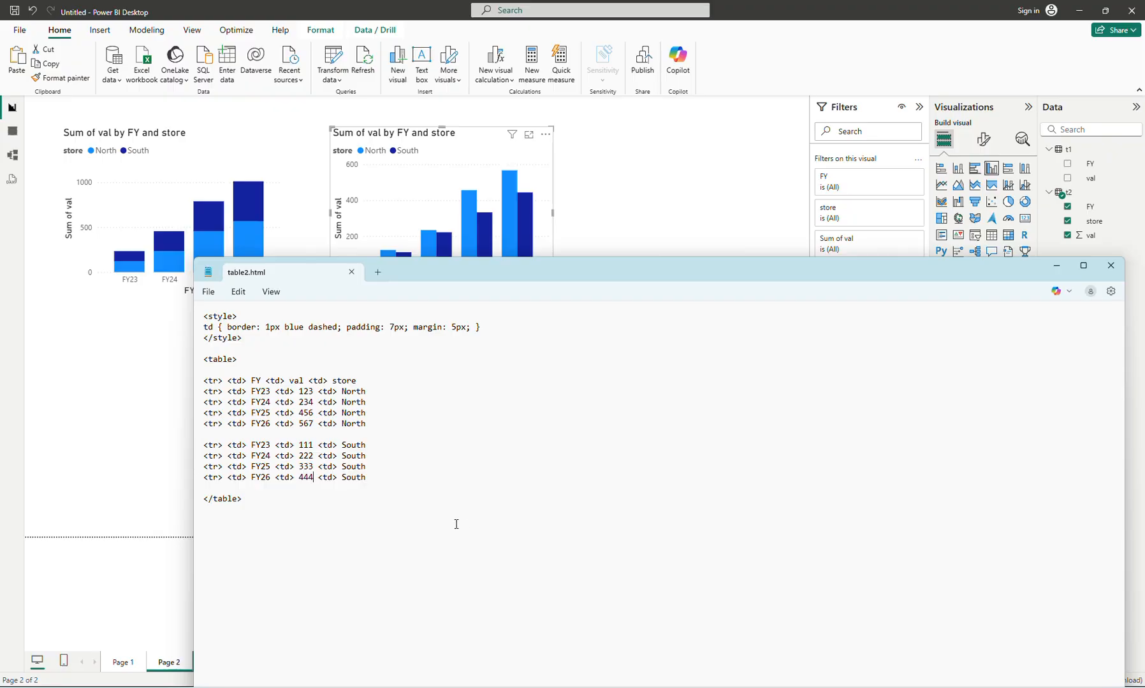
left_click(545, 165)
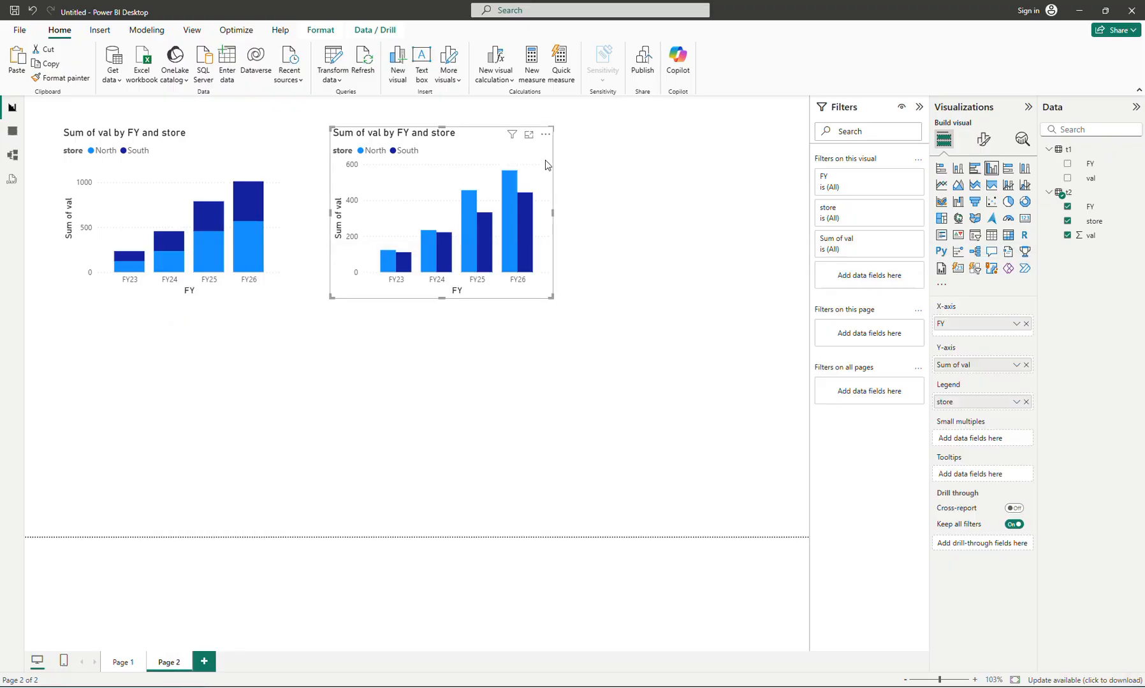
- Duplicate the clustered column chart below the stacked one and change the copy to a line chart
left_click_drag(545, 166, 289, 367)
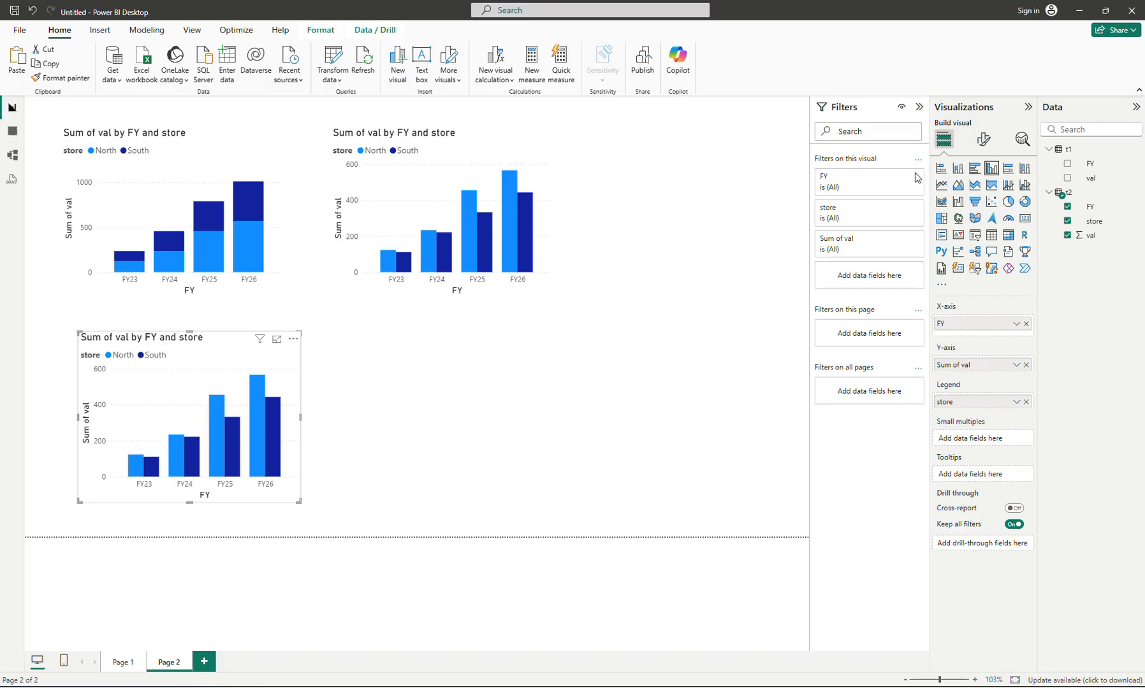
left_click(940, 185)
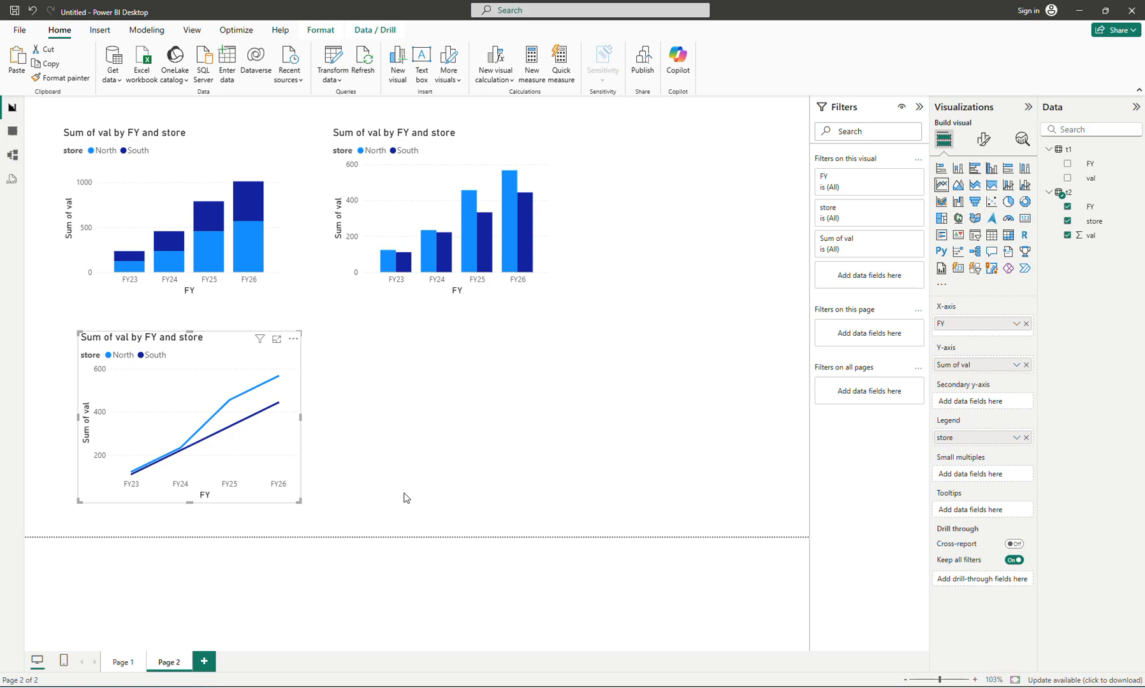
left_click(552, 439)
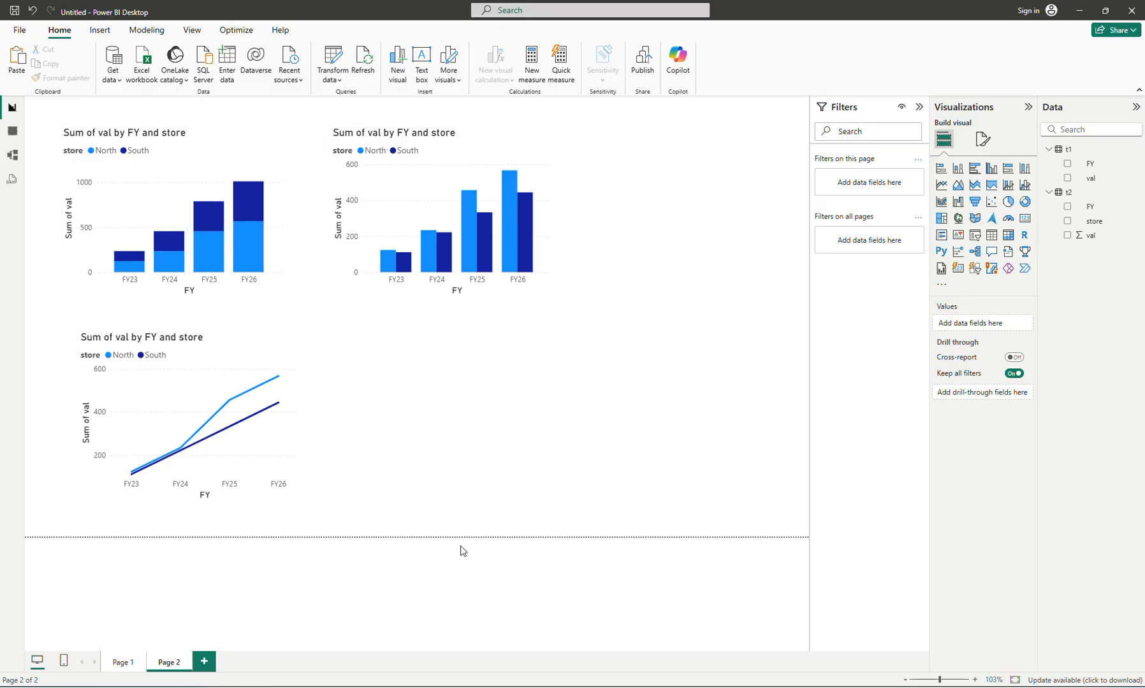
- Switch to table2.html in Notepad and duplicate the four South rows as a separate block below them
left_click(383, 685)
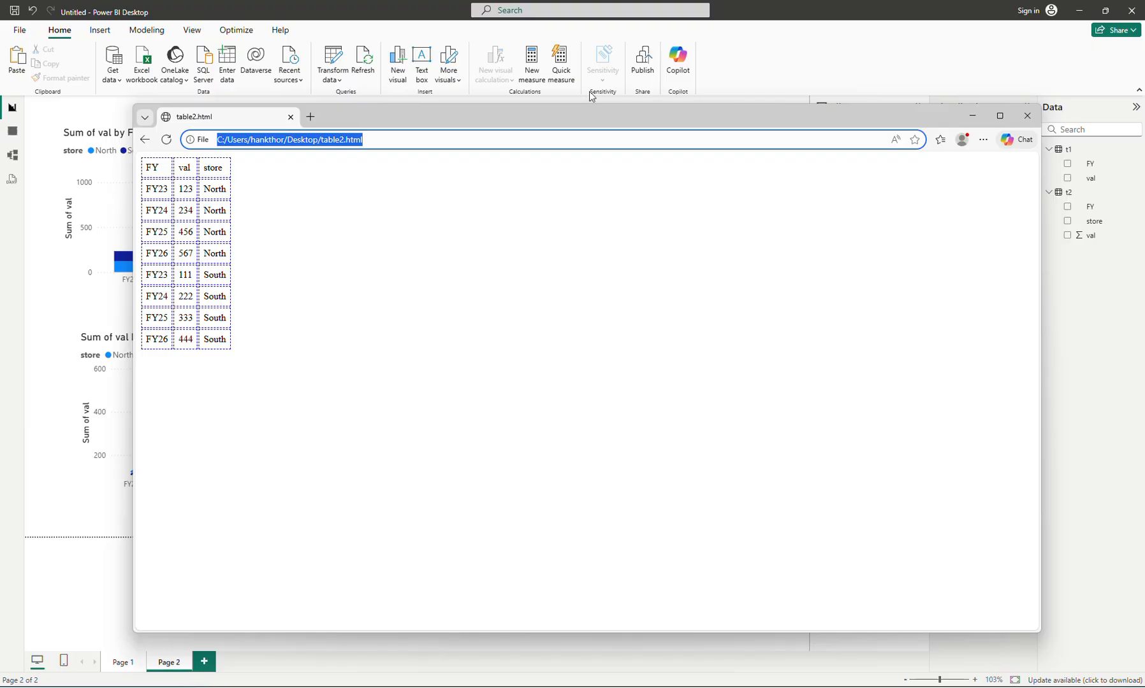
key("alt+Tab")
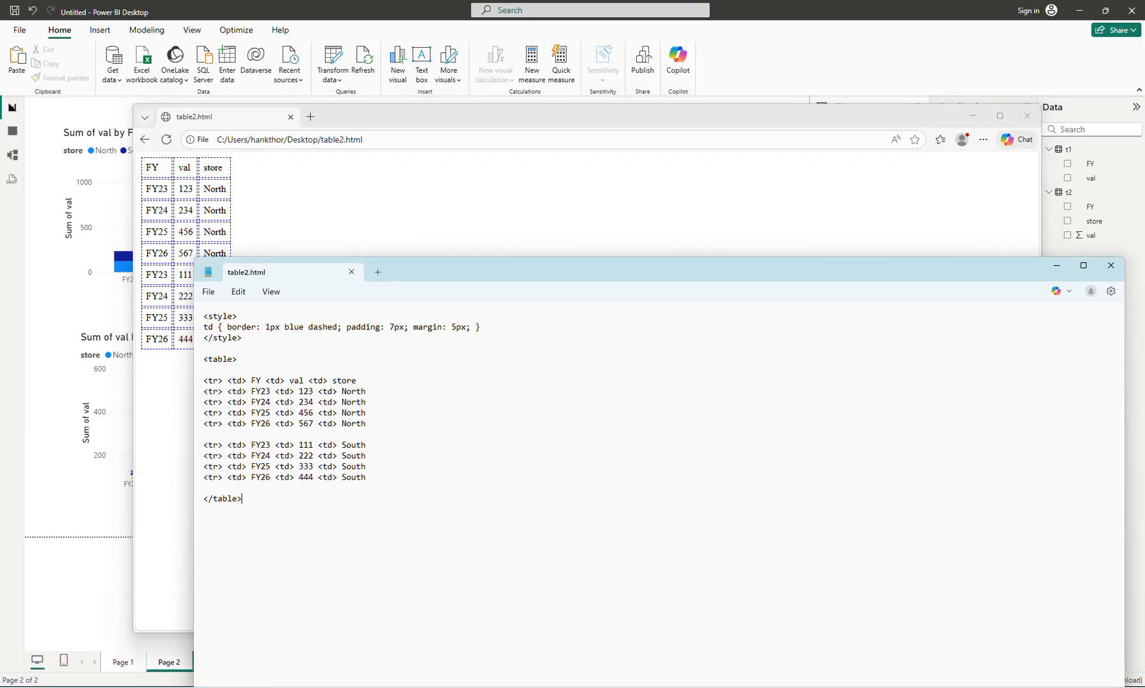
key("Up")
key("Up")
key("Up")
key("shift+Down")
key("shift+Down")
key("shift+Down")
key("shift+Down")
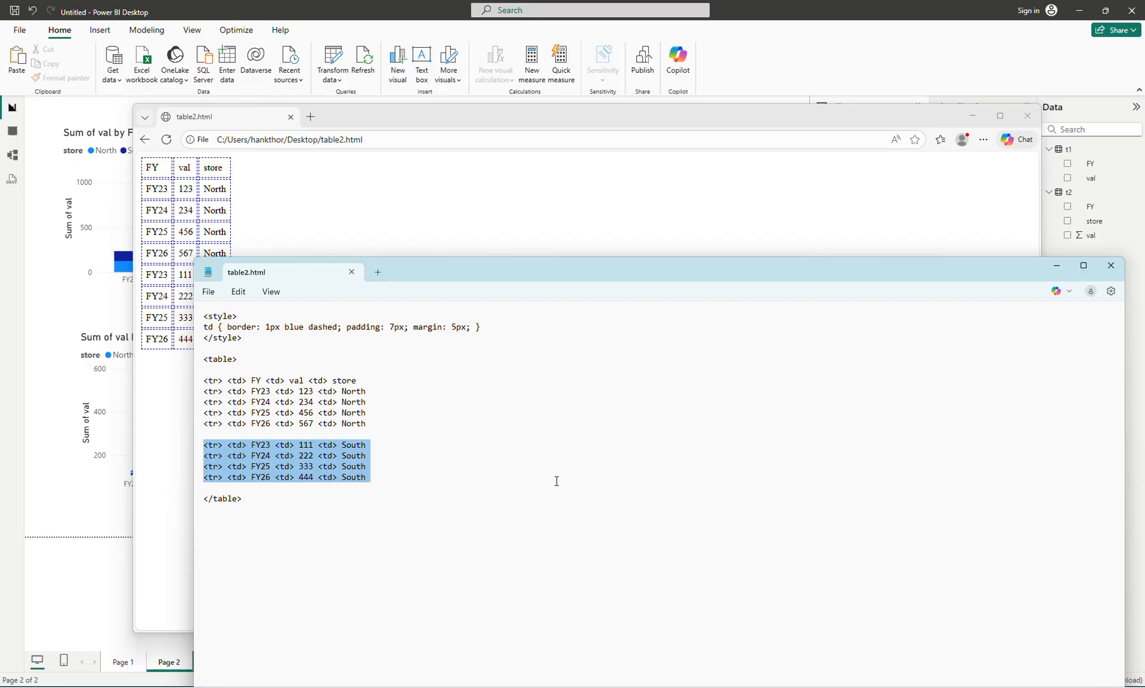
key("ctrl+c")
key("Right")
key("Return")
key("ctrl+v")
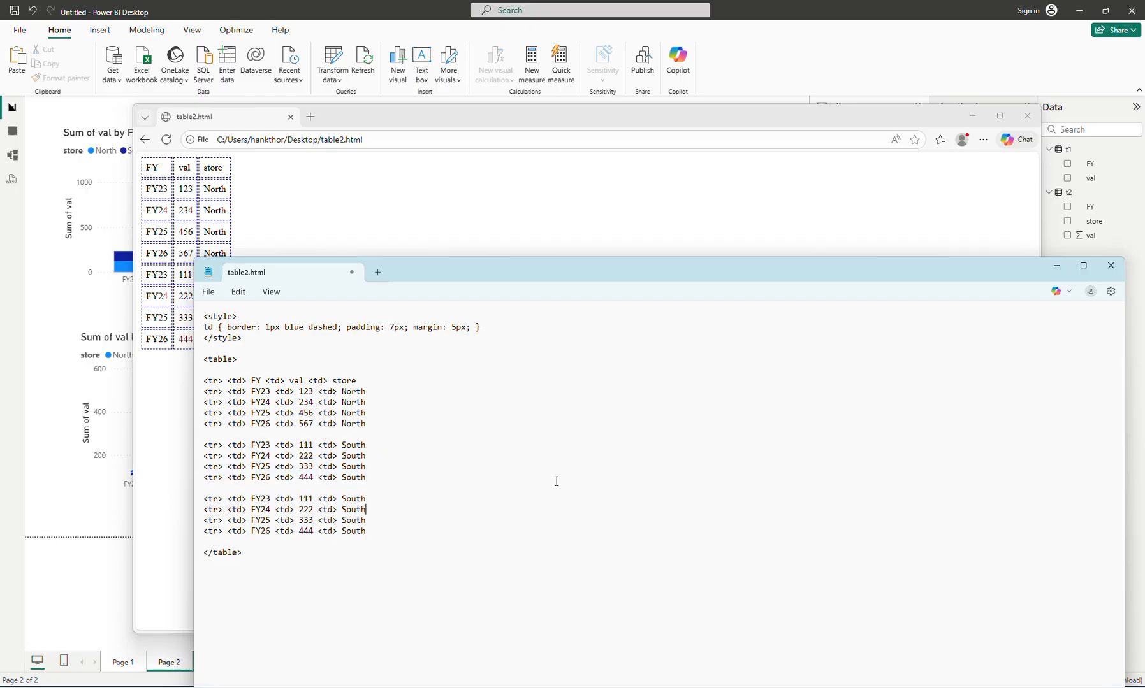
- In the duplicated block, set the values to 321 for FY23 and 432 for FY24
key("Left")
key("Left")
key("Left")
key("Left")
key("Left")
key("Left")
key("Left")
key("Left")
key("BackSpace")
key("BackSpace")
key("BackSpace")
type("321")
key("Down")
key("BackSpace")
key("BackSpace")
key("BackSpace")
type("432")
- In the duplicated block, set the values to 543 for FY25 and 654 for FY26
key("Down")
key("shift+Left")
key("shift+Left")
key("shift+Left")
type("543")
key("Down")
key("shift+Left")
key("shift+Left")
key("shift+Left")
type("654")
- Change the store name to Central in all four rows of the duplicated block
key("Right")
key("Right")
key("Up")
key("Up")
key("Up")
key("shift+Right")
key("shift+Right")
key("shift+Right")
key("shift+Right")
key("shift+Right")
type("Central")
key("ctrl+shift+Left")
key("Down")
key("ctrl+shift+Left")
key("ctrl+v")
key("Down")
key("ctrl+shift+Left")
key("ctrl+v")
key("Down")
key("ctrl+shift+Left")
key("ctrl+v")
- Save table2.html and reload the page in the browser
key("ctrl+s")
left_click(469, 220)
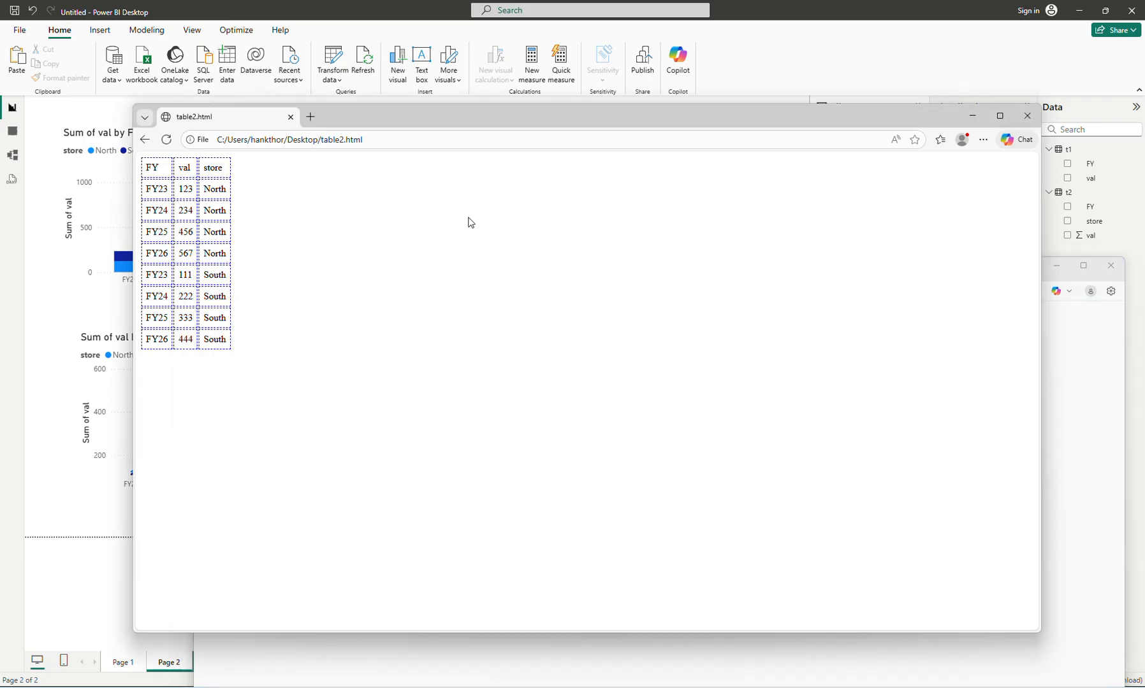
left_click(168, 142)
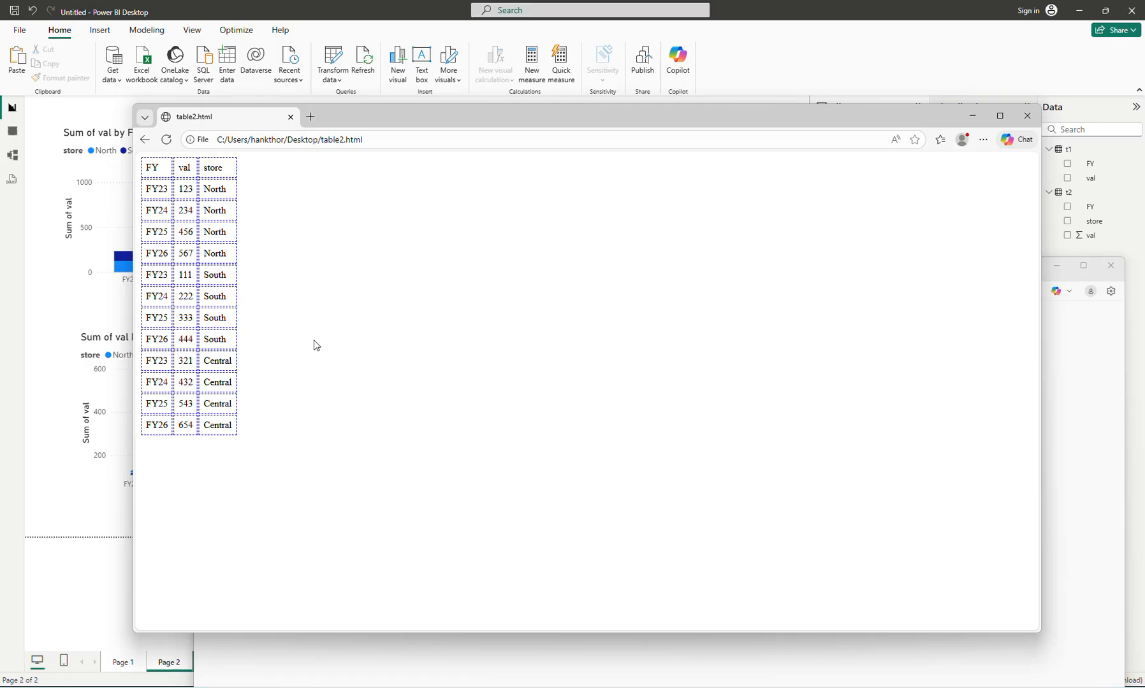
- Switch to Power BI Desktop and refresh the t2 table's data on Page 2
left_click(56, 467)
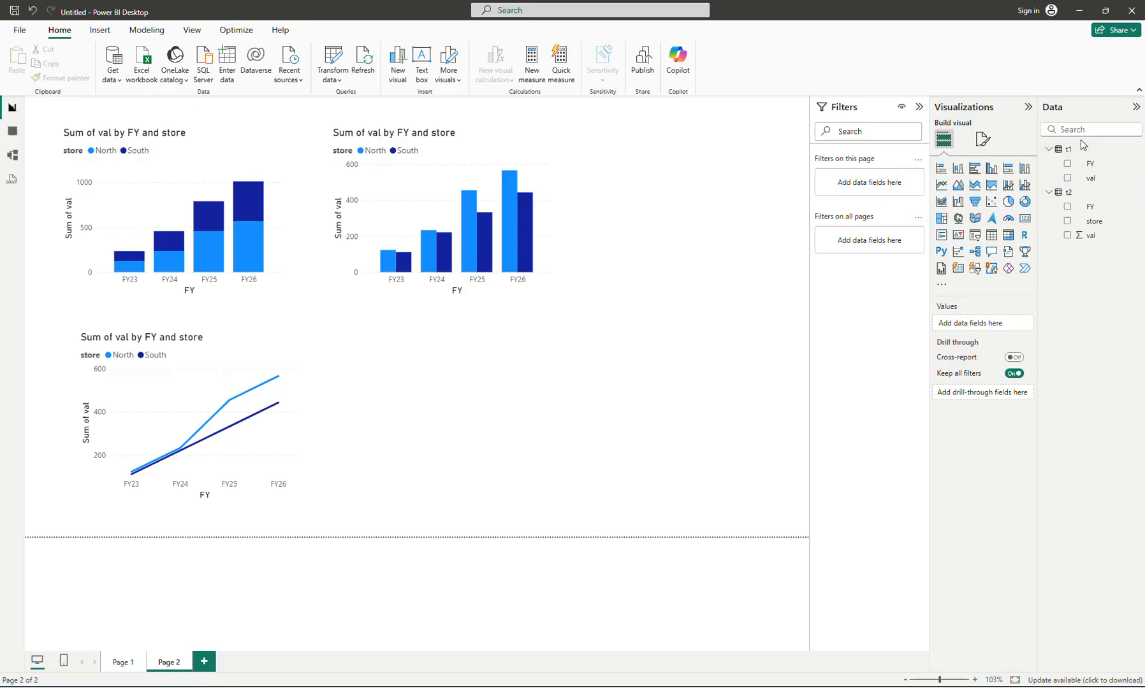
left_click(122, 663)
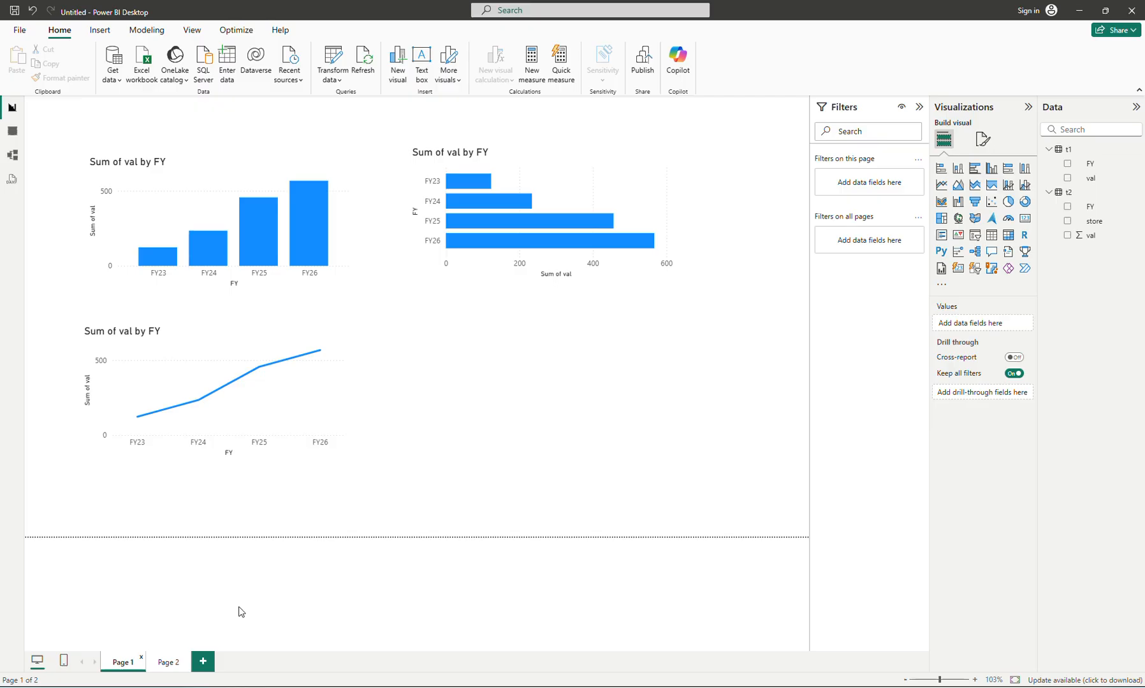
left_click(169, 663)
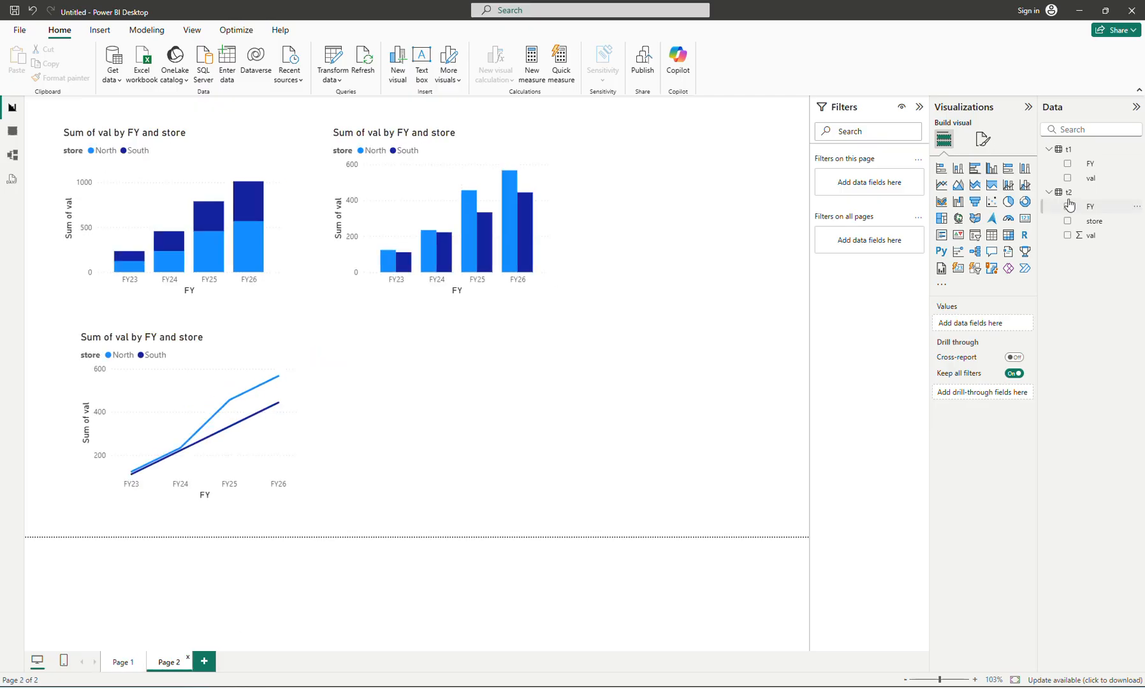
right_click(1070, 198)
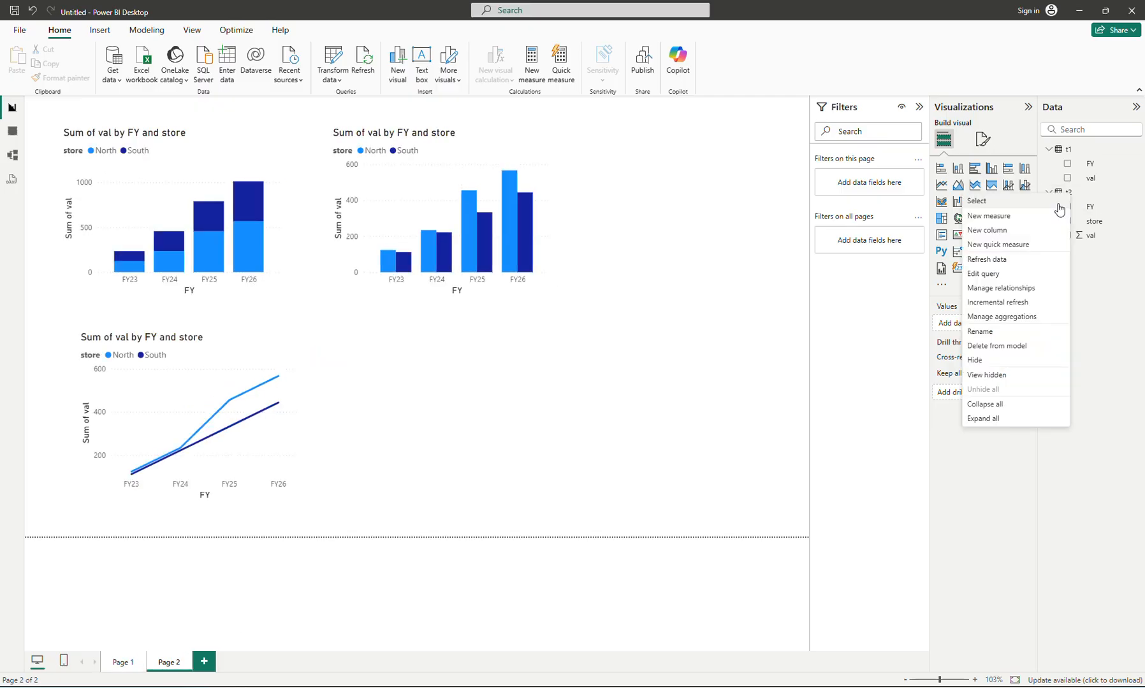
left_click(997, 257)
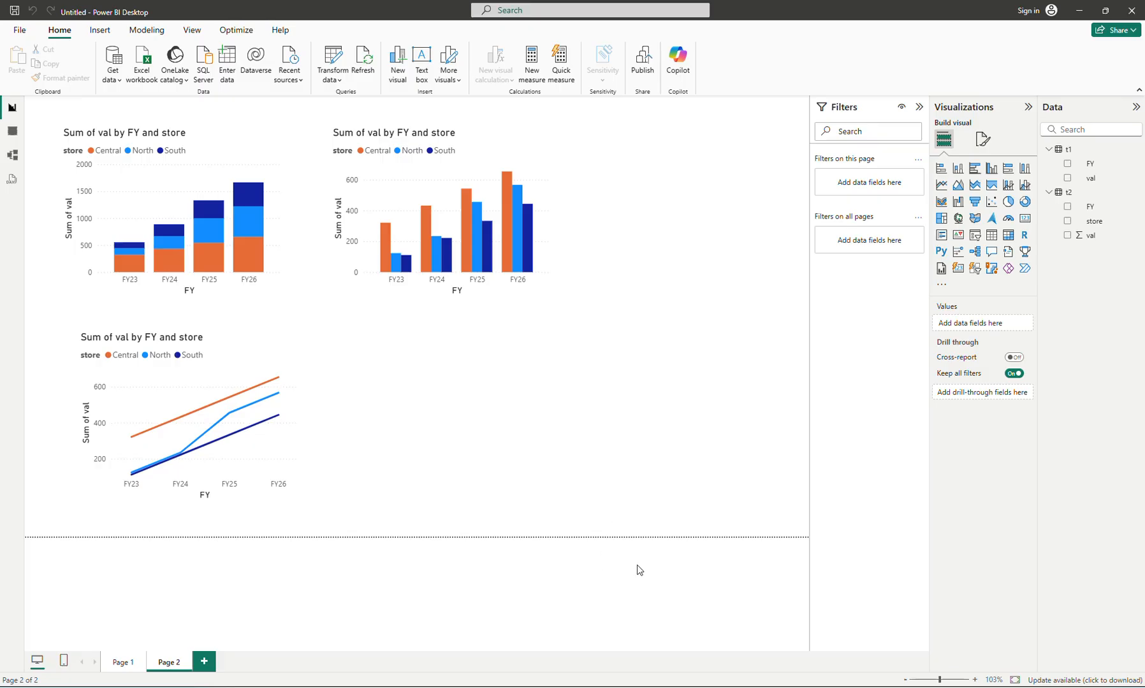
- Compare the table2.html source in Notepad with its browser page, moving the browser window to see both alongside the report
left_click(377, 687)
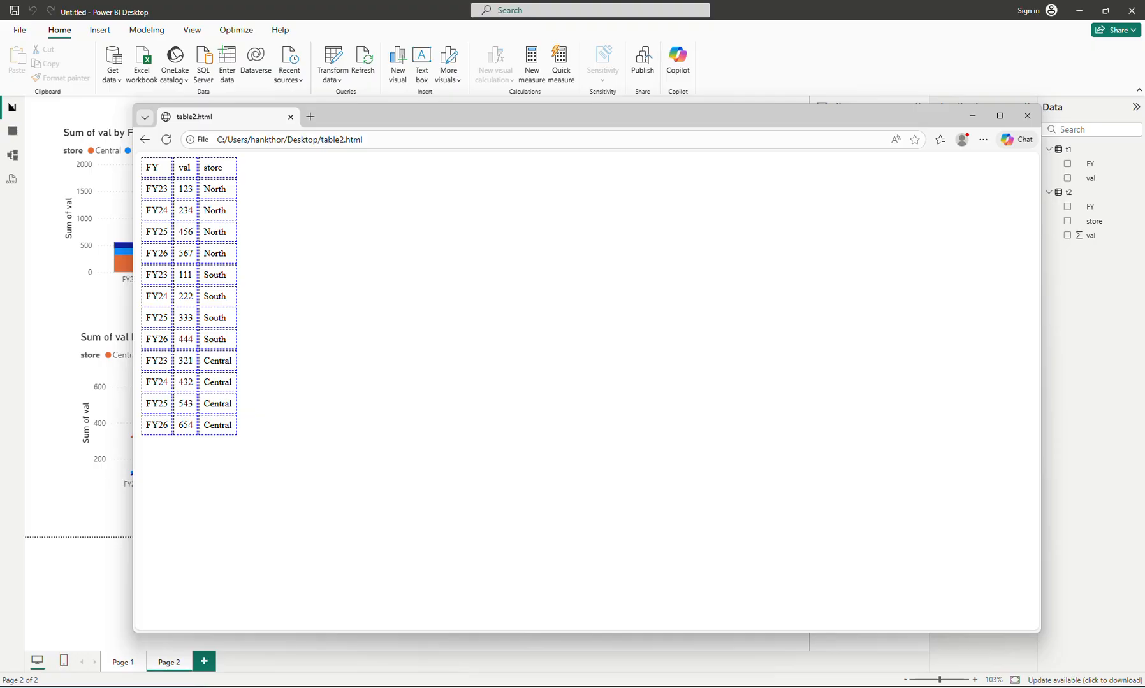
left_click(539, 687)
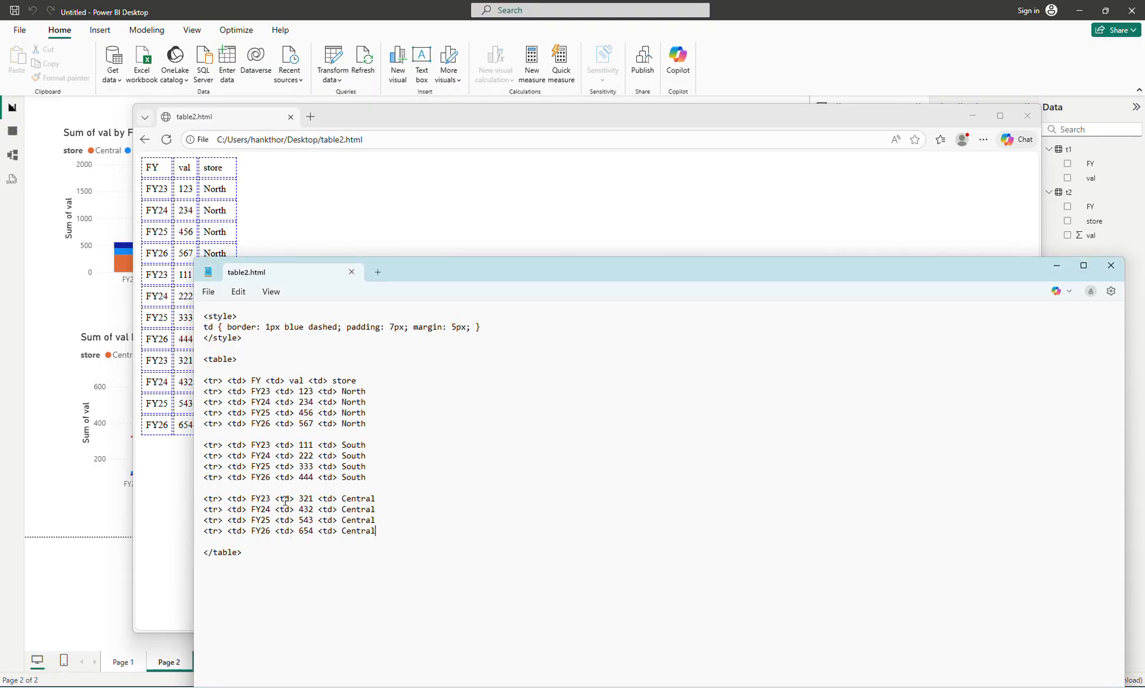
left_click(306, 563)
left_click(348, 193)
left_click_drag(378, 116, 579, 142)
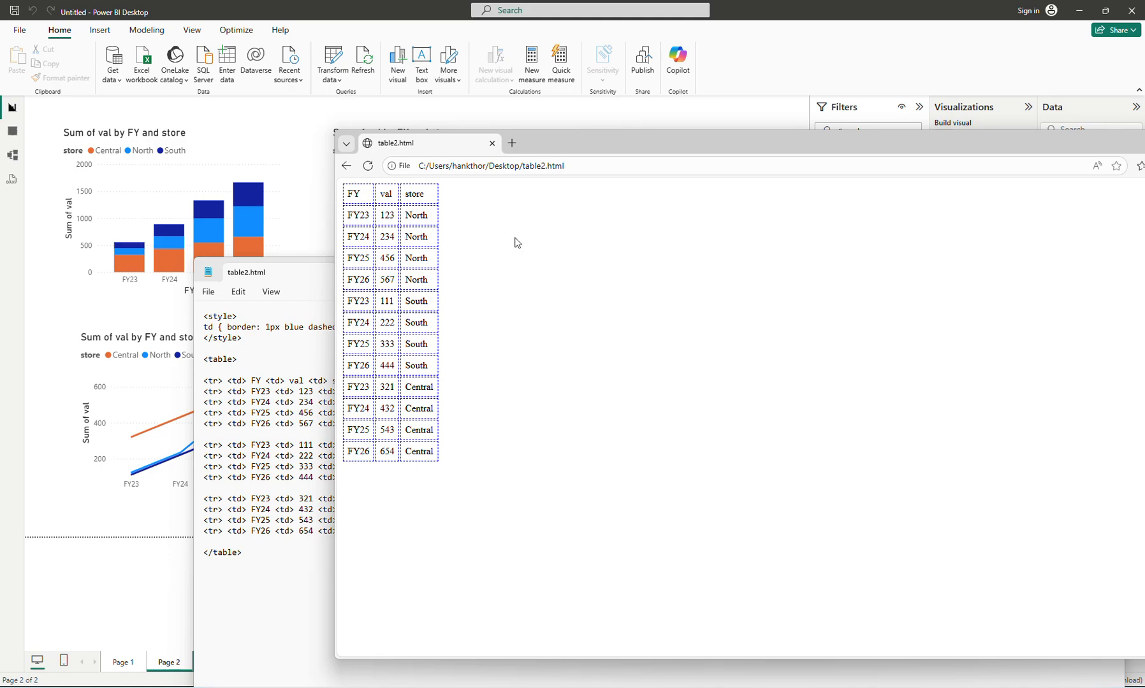
- Return to Power BI Desktop and examine the rows of t1 and t2 in Table view
left_click(663, 120)
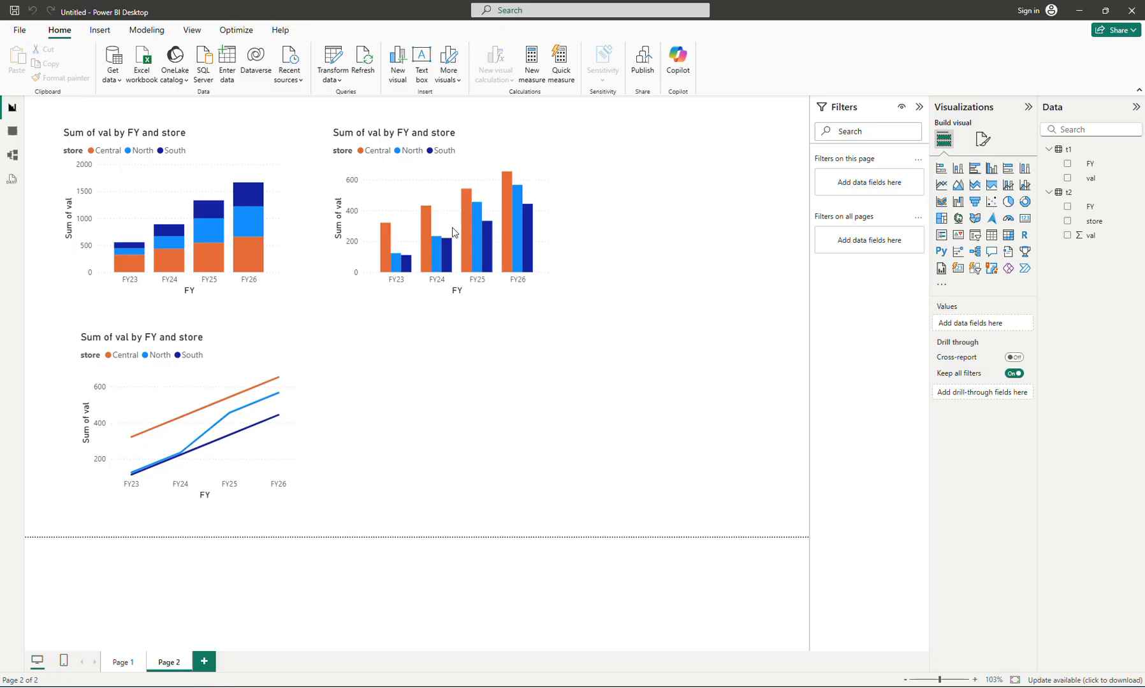
left_click(12, 130)
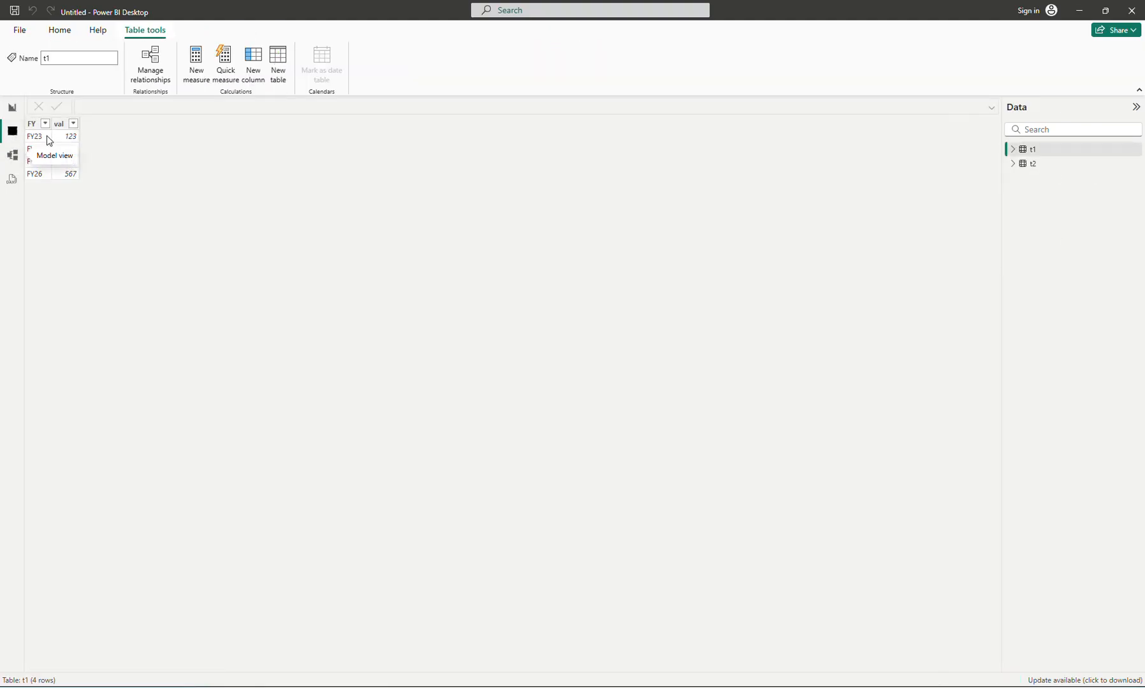
left_click(1033, 165)
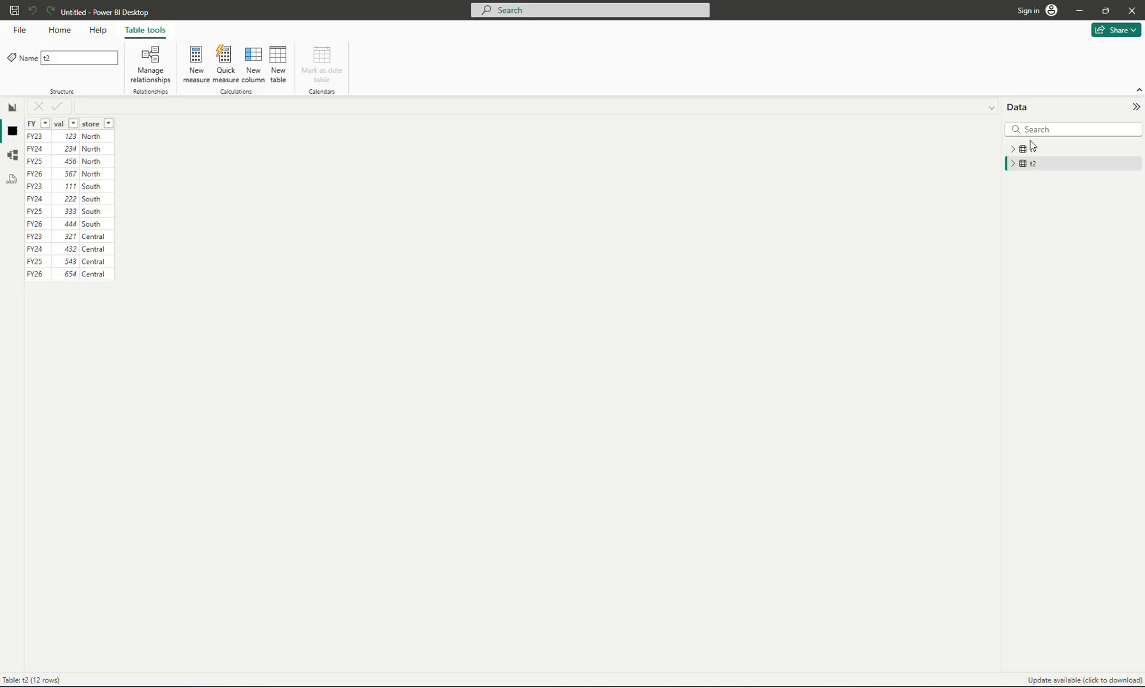
- Return to Page 2 of the report and add a table visual with the FY, store and val fields from t2
left_click(1031, 149)
left_click(1032, 165)
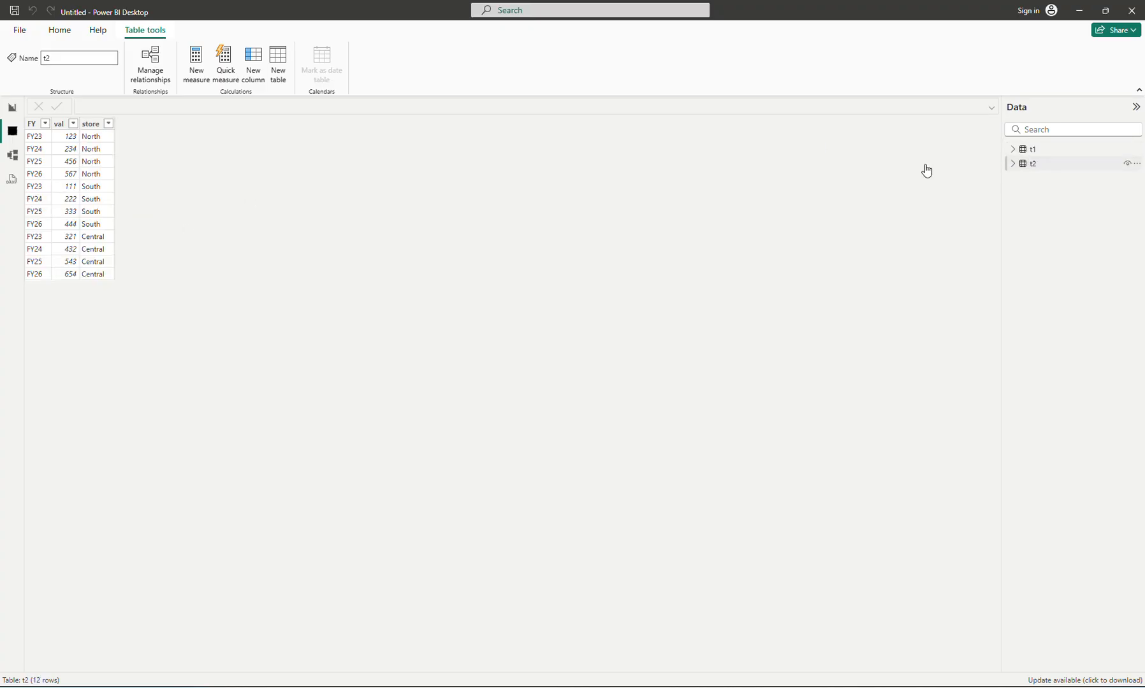
left_click(12, 107)
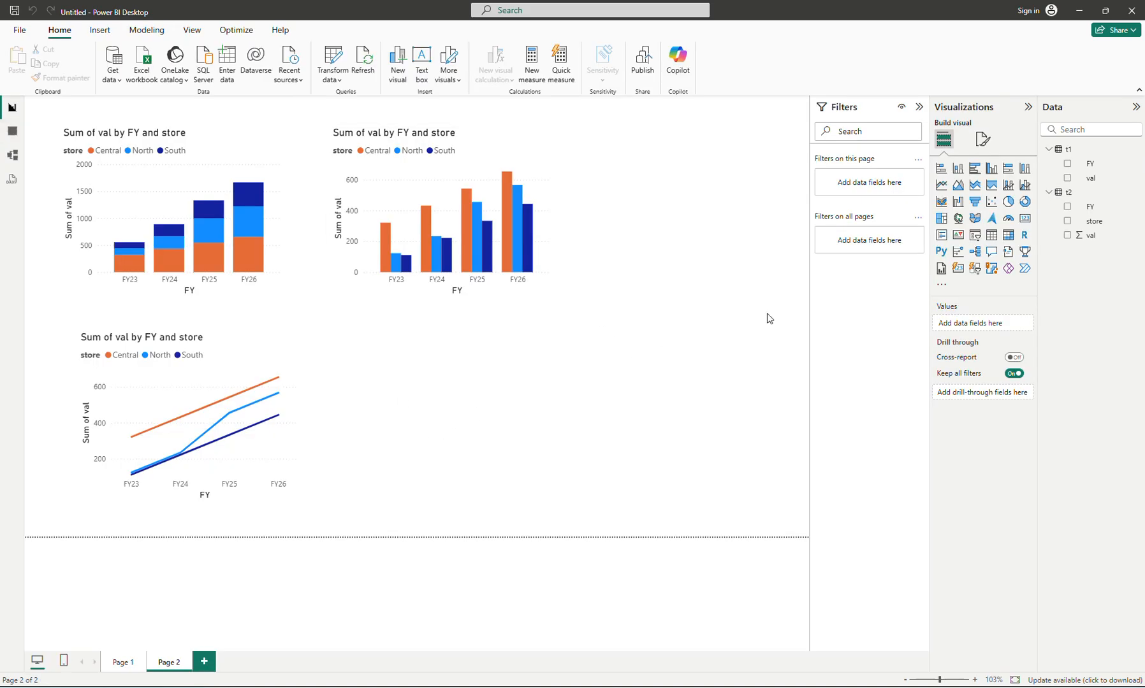
left_click(1067, 207)
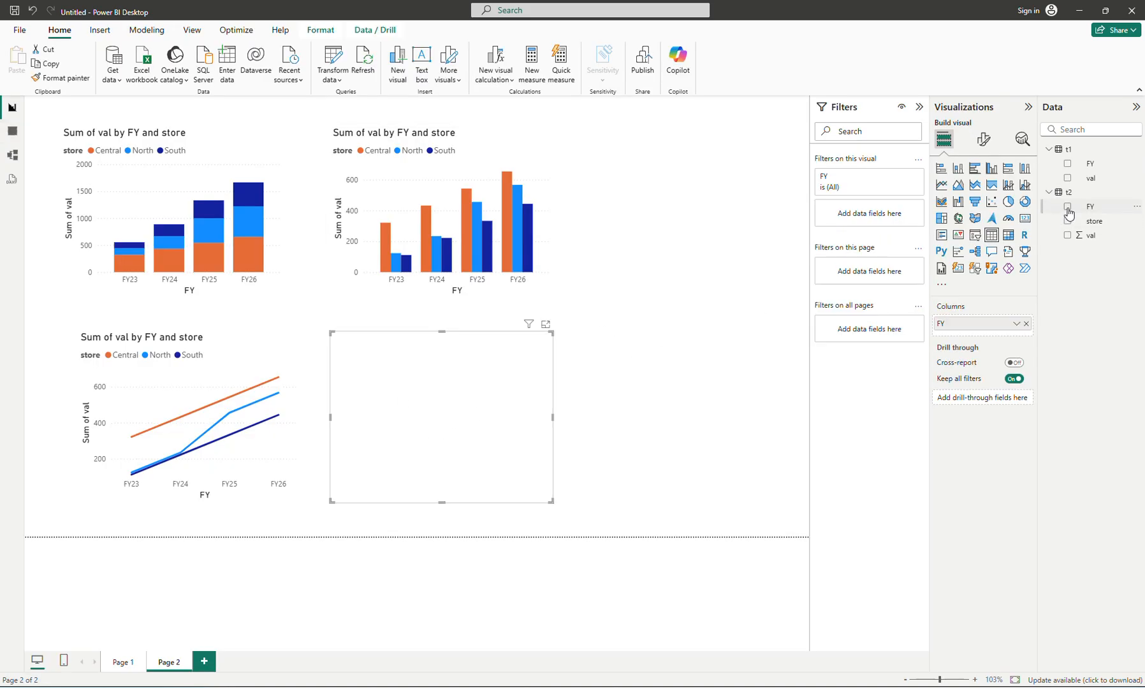
left_click(1068, 221)
left_click(1068, 236)
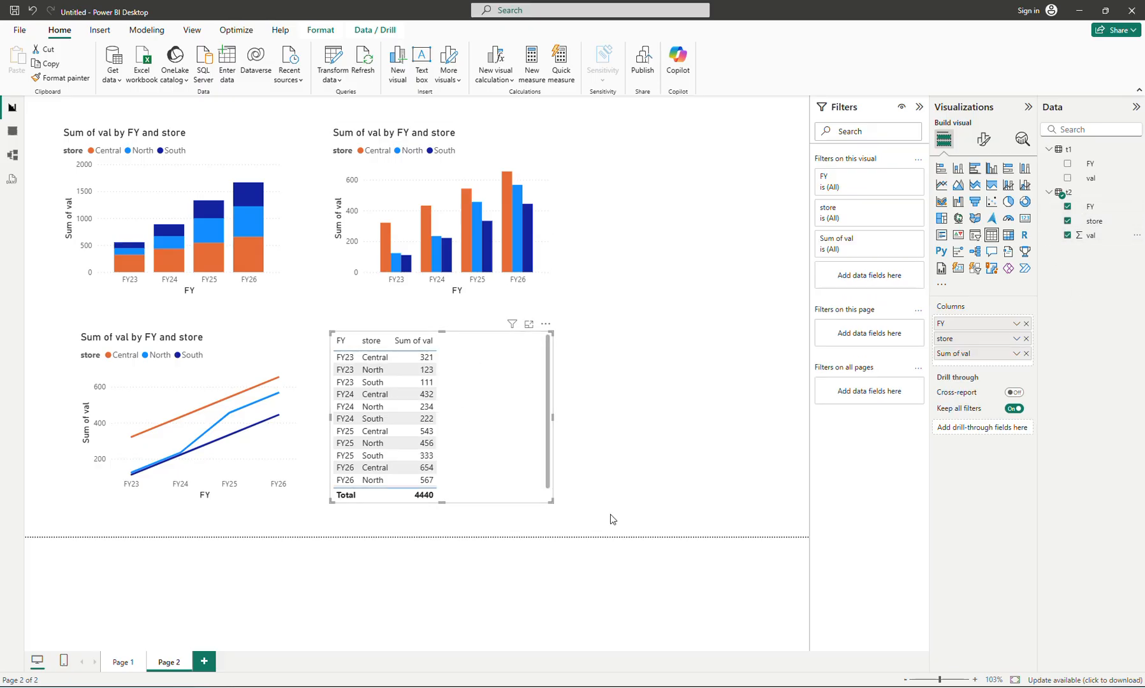
- Resize the new table visual so all its rows fit and place it beside the line chart, below the clustered column chart
left_click_drag(549, 502, 486, 529)
left_click_drag(465, 468, 498, 467)
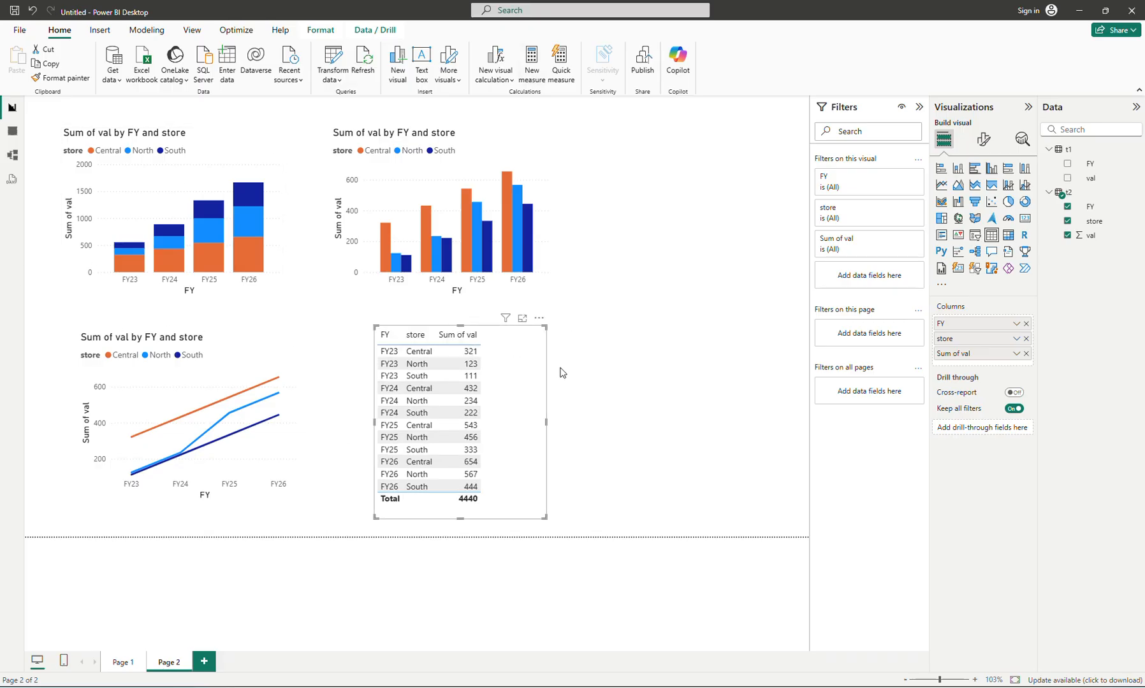
left_click(679, 141)
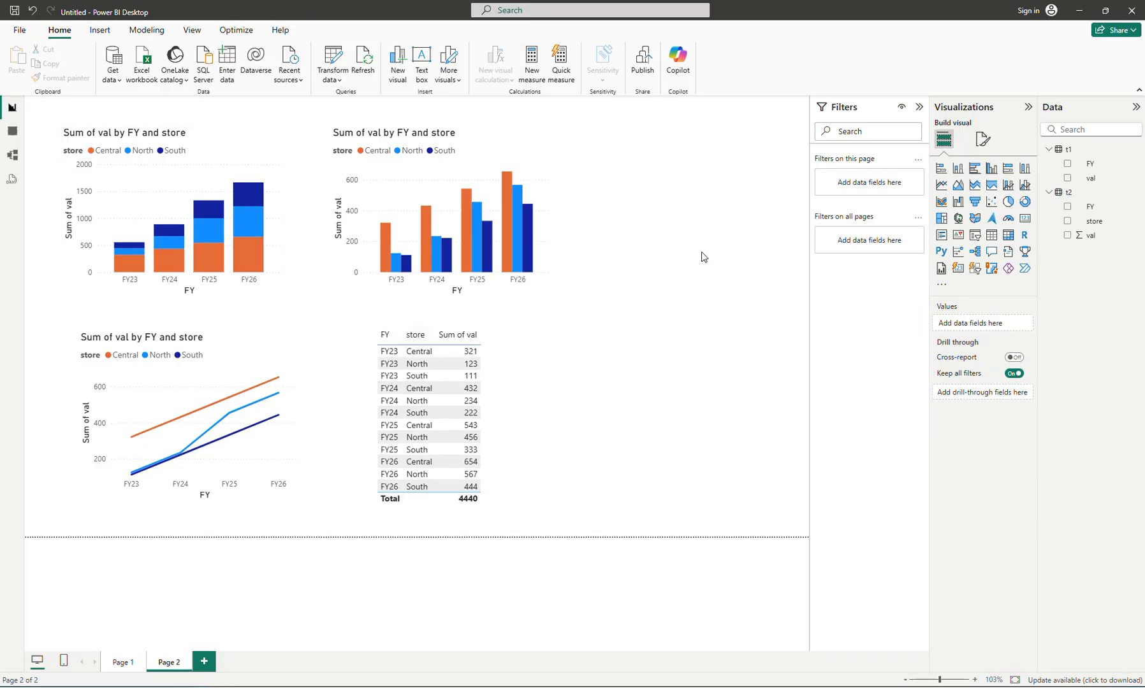